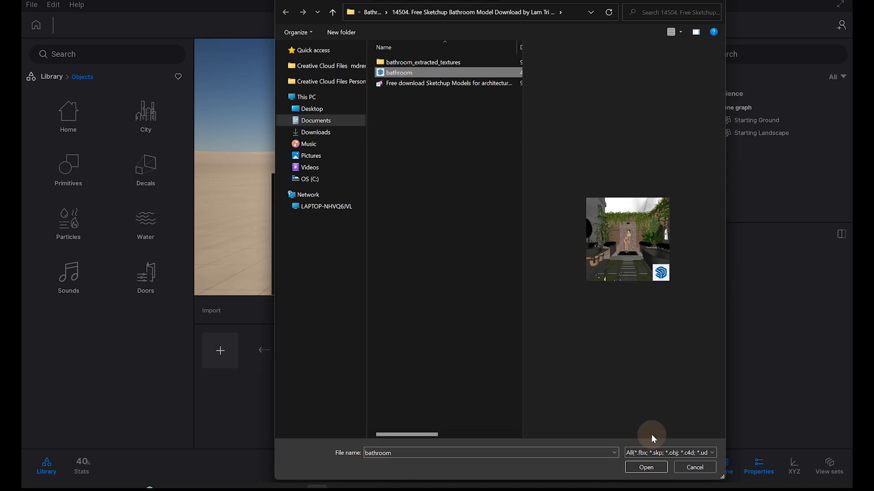
Import the bathroom SketchUp model into the scene.
left_click(485, 302)
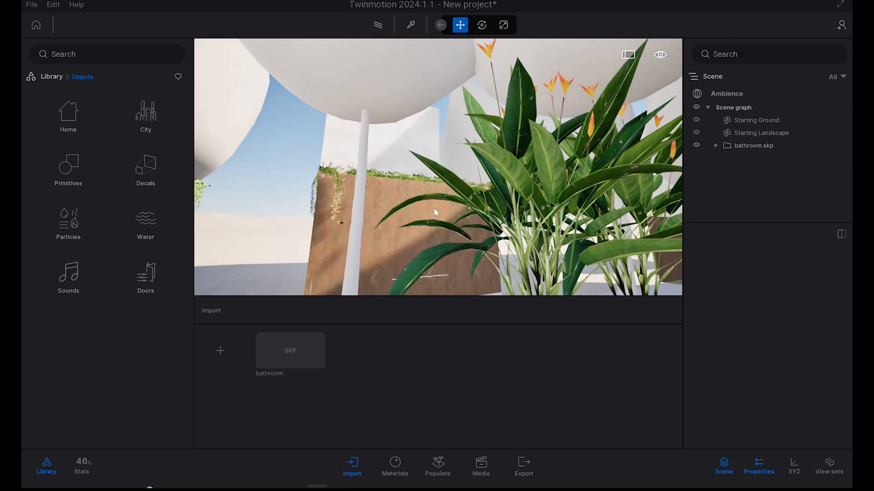
right_click_drag(443, 189, 443, 150)
left_click(443, 189)
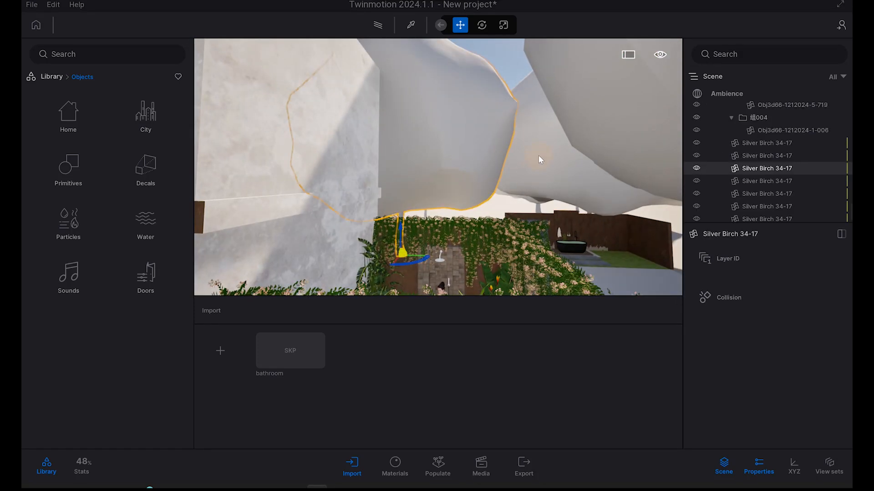
Delete the Decoracao_banheiro_05 object near the woman figure in the shower and undo that deletion.
scroll(539, 155, "down", 5)
right_click_drag(515, 178, 368, 222)
left_click(367, 220)
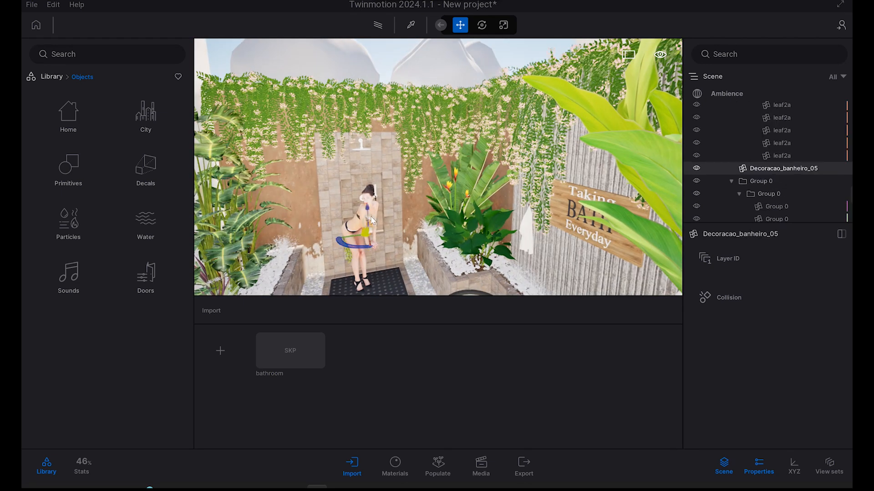
key("Delete")
right_click_drag(493, 217, 458, 219)
key("ctrl+z")
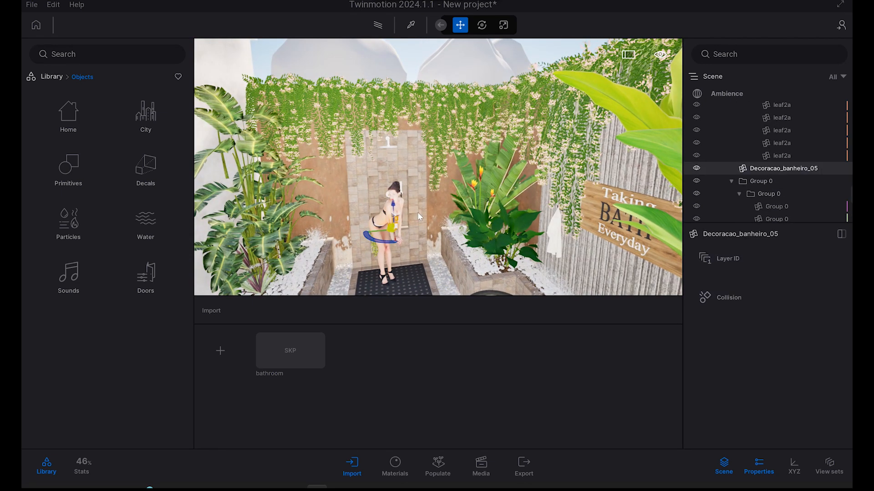
Delete the woman figure standing under the shower.
left_click(400, 213)
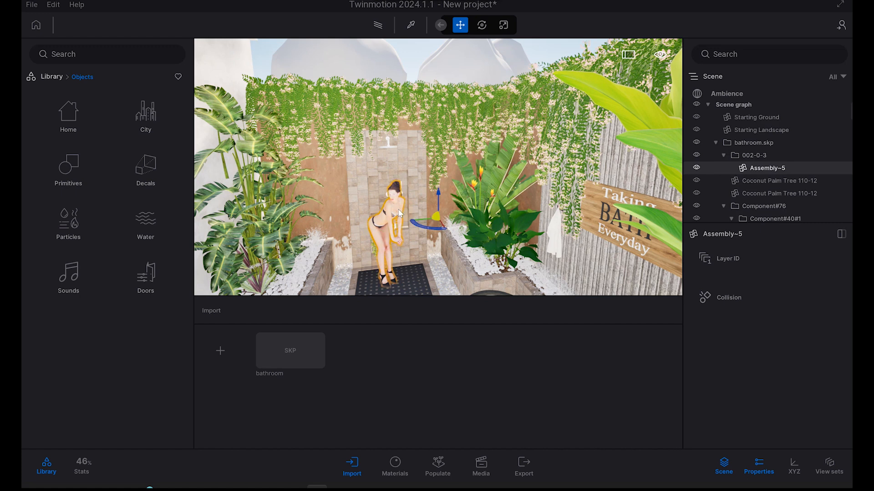
key("Delete")
Frame the view along the stone path towards the shower and create a media image from it.
right_click_drag(505, 221, 486, 229)
key("s")
key("d")
key("a")
key("w")
key("d")
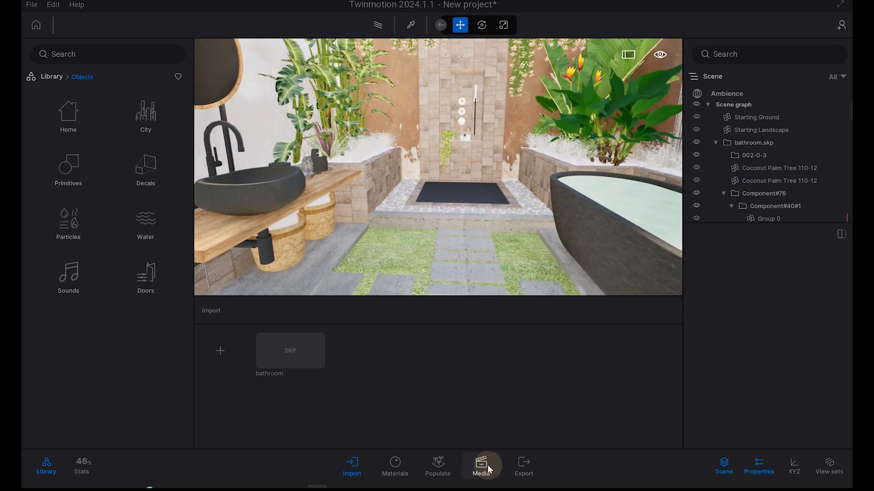
left_click(486, 465)
left_click(216, 352)
Pull the camera back from the shower and set Image1's focal length to 22 mm.
mouse_move(415, 205)
right_mouse_down()
mouse_move(415, 193)
mouse_move(426, 192)
right_mouse_up()
key("s")
key("s")
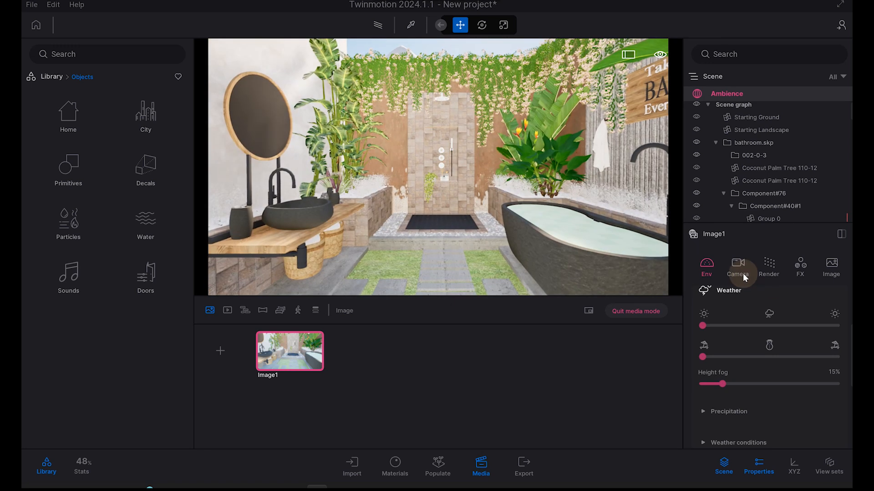
left_click(738, 268)
left_click_drag(764, 379, 774, 380)
scroll(785, 377, "down", 3)
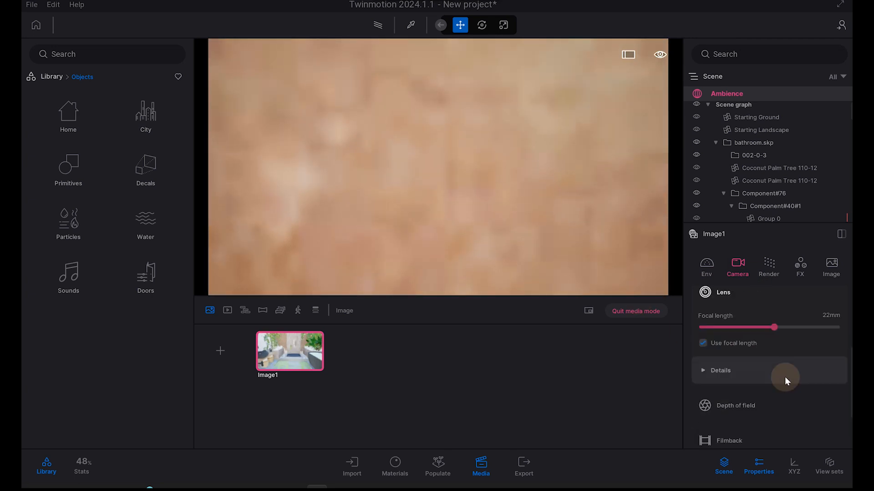
Set Image1's near clipping to 1.00 m and reposition the camera to face the shower between vanity and bathtub.
left_click(742, 339)
scroll(746, 354, "down", 2)
scroll(746, 354, "down", 1)
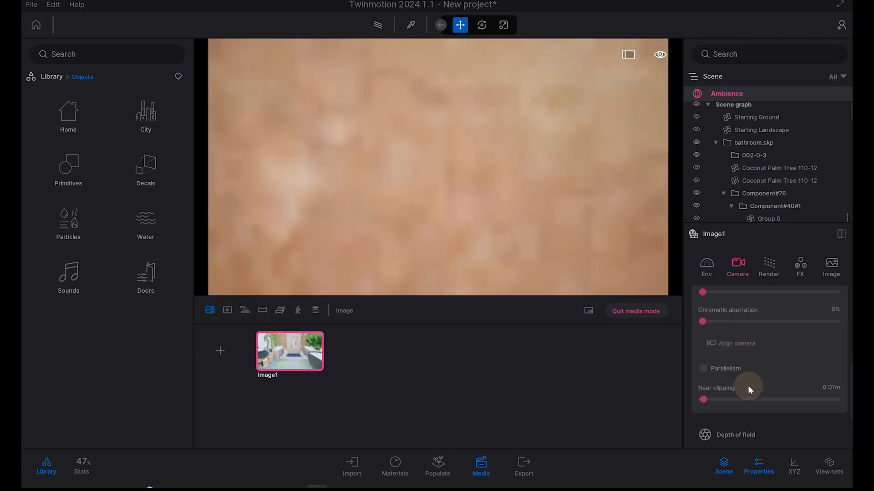
left_click_drag(733, 400, 850, 402)
key("s")
right_click_drag(485, 179, 479, 190)
middle_click_drag(479, 178, 473, 152)
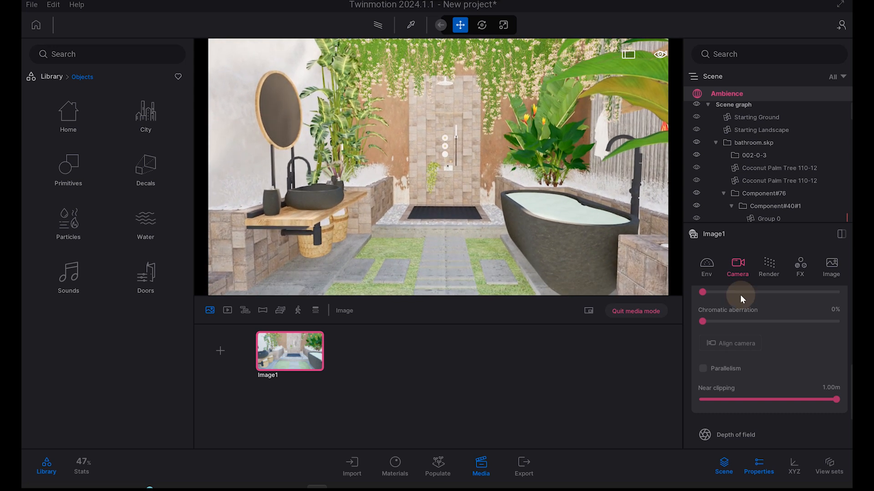
Set Image1's focal length to 23 mm and adjust the camera distance to show the whole vanity and bathtub.
scroll(753, 350, "up", 5)
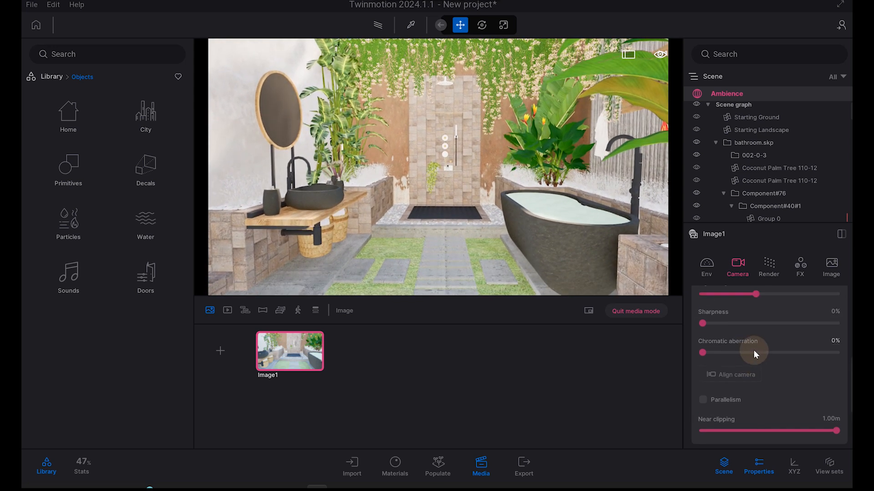
left_click_drag(774, 330, 776, 330)
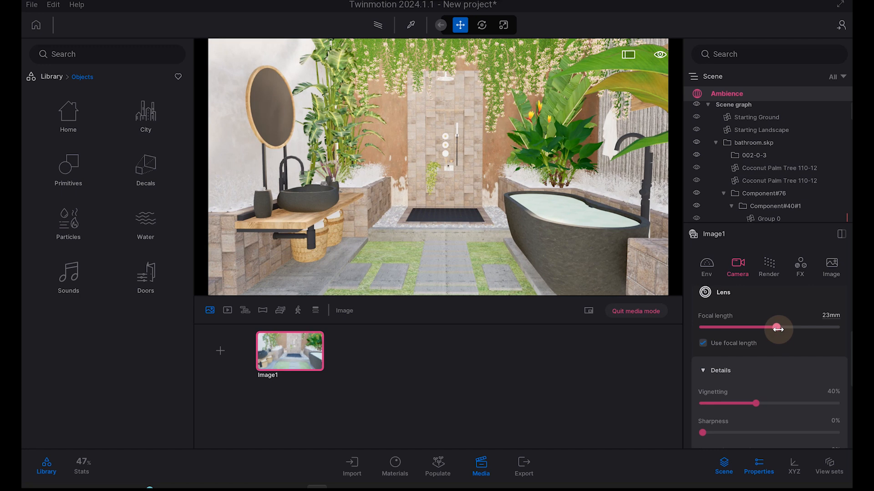
scroll(493, 175, "down", 5)
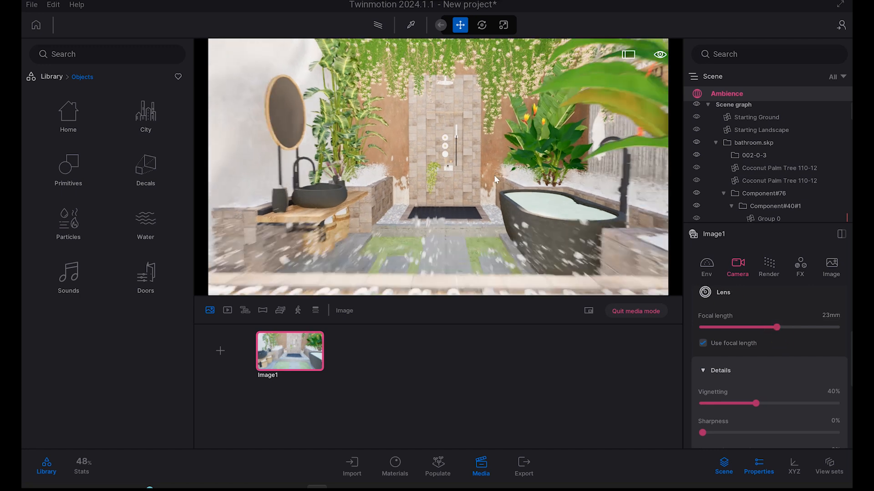
scroll(495, 177, "up", 4)
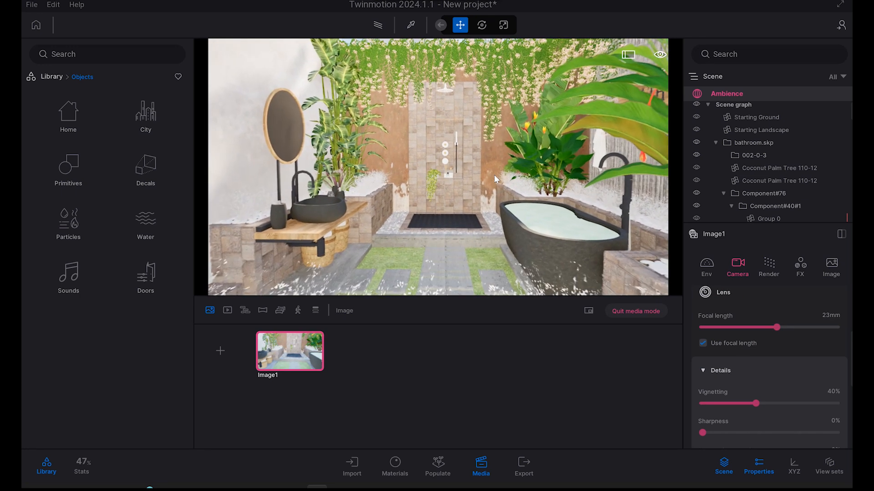
scroll(495, 176, "up", 3)
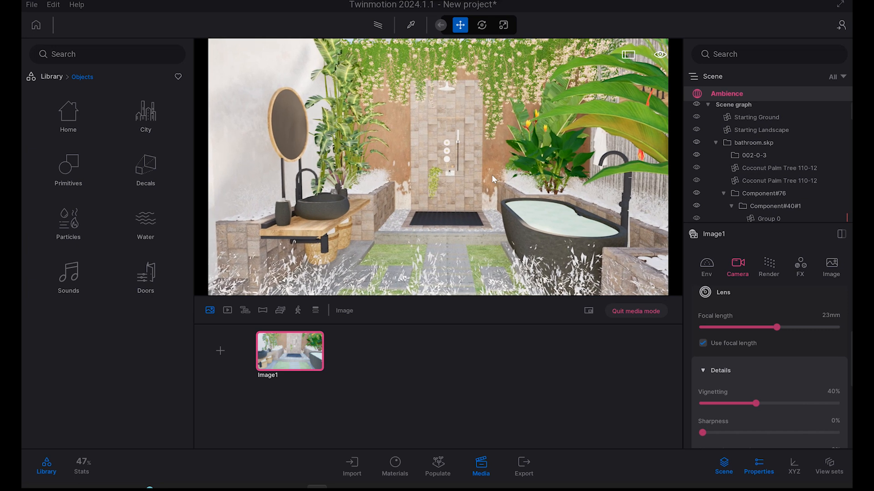
Enable Parallelism for Image1 and activate Align camera.
scroll(739, 383, "down", 5)
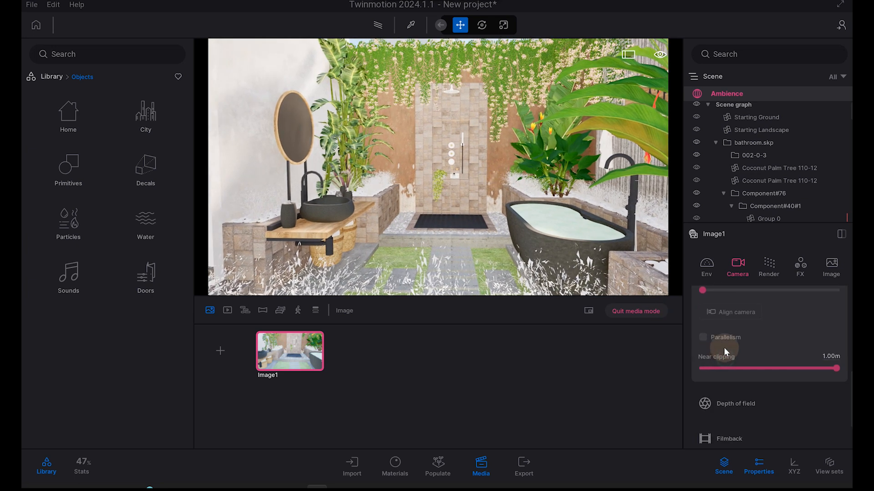
left_click(727, 340)
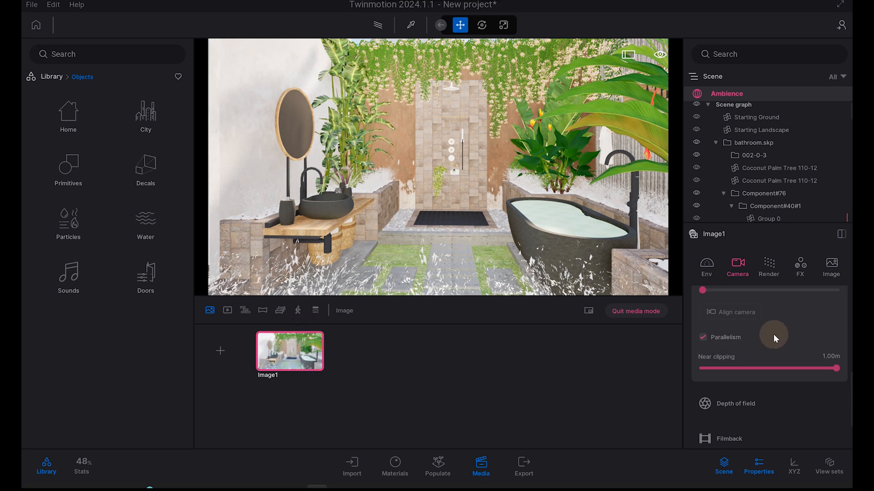
left_click(736, 313)
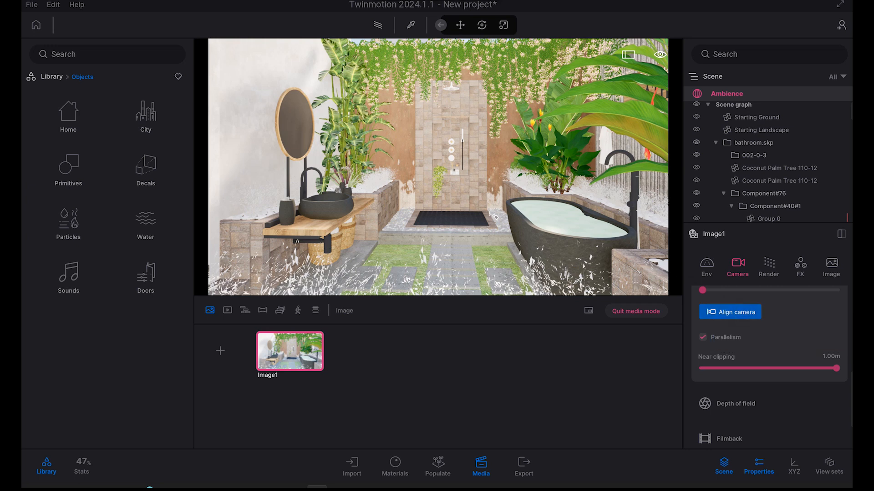
Align the camera to the shower wall and bring the view back inside the bathroom.
left_click(446, 188)
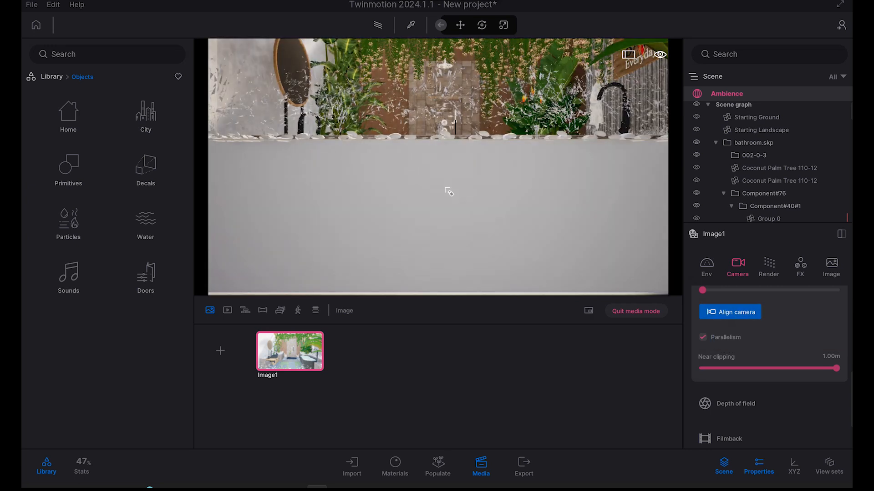
left_click(487, 209)
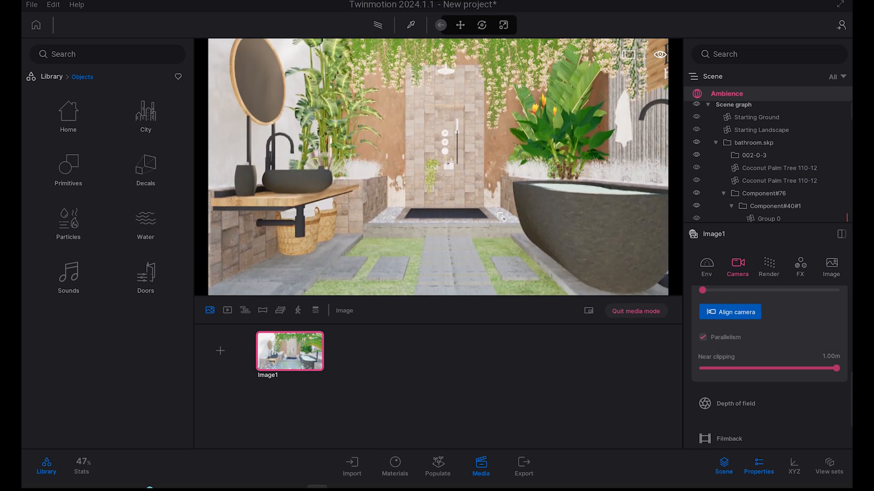
scroll(498, 213, "down", 3)
scroll(498, 214, "up", 4)
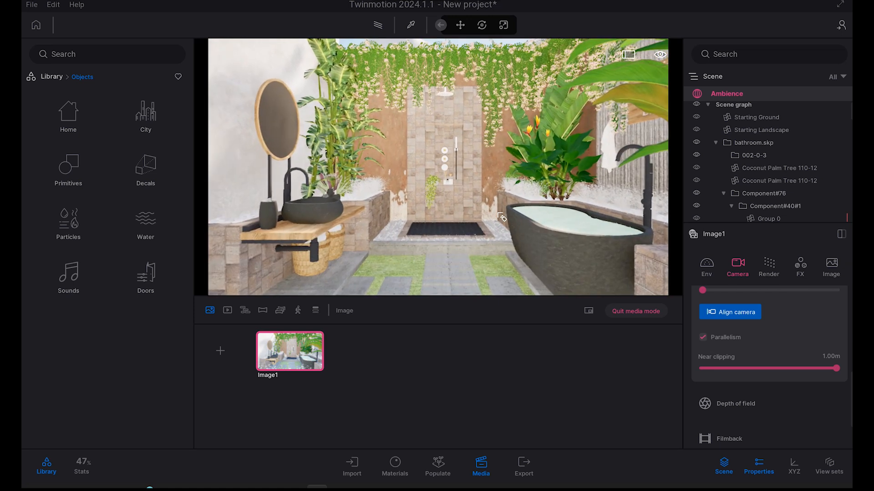
right_click_drag(498, 213, 496, 227)
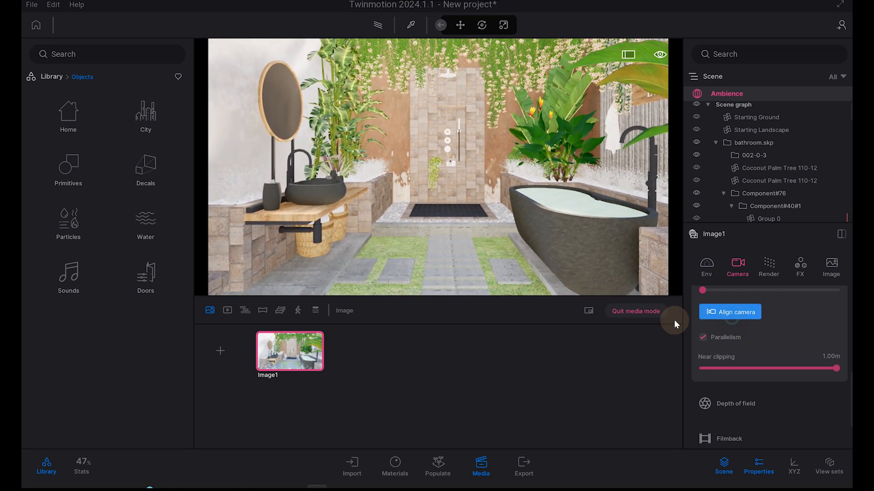
Try a wider camera framing of the vanity, shower and bathtub, and return to Image1's earlier view.
scroll(515, 257, "down", 3)
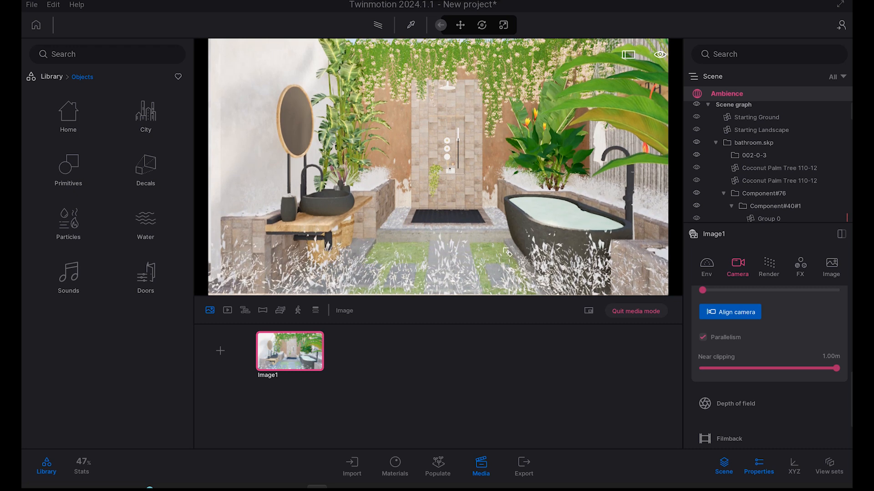
scroll(515, 256, "up", 3)
right_click_drag(515, 257, 515, 262)
scroll(515, 257, "down", 1)
middle_click_drag(515, 257, 515, 269)
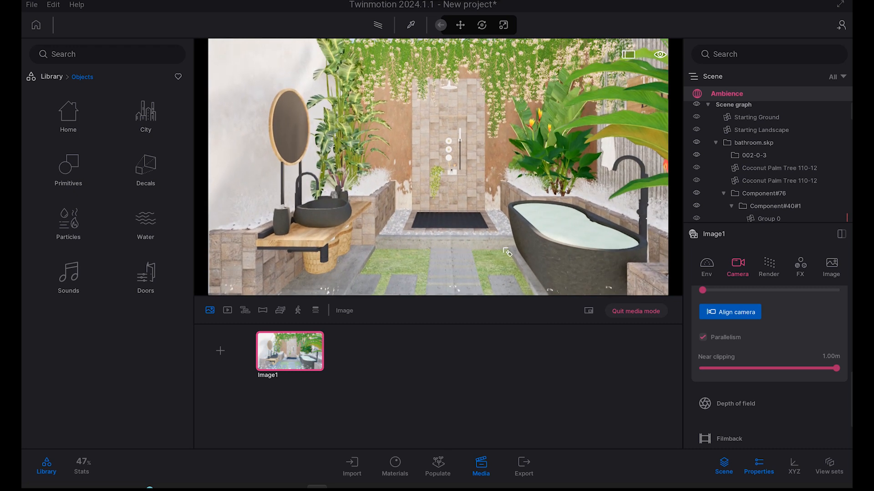
scroll(503, 248, "down", 2)
scroll(503, 248, "up", 1)
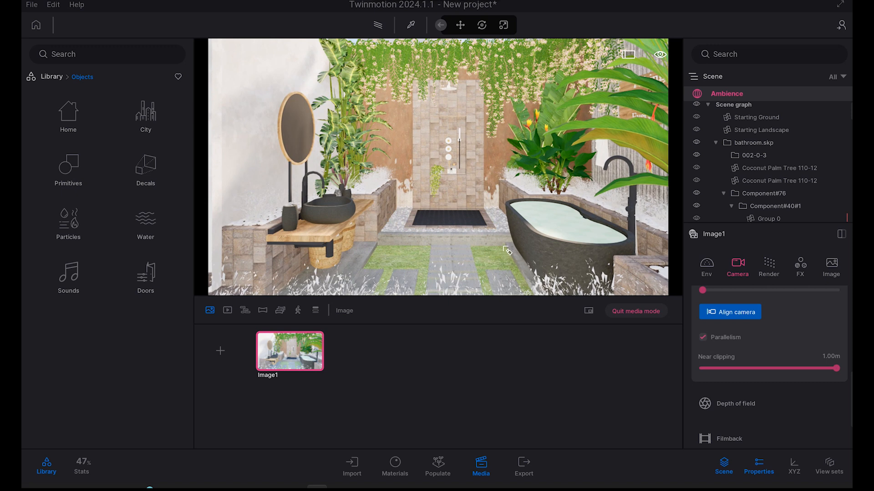
left_click(296, 335)
scroll(356, 282, "down", 5)
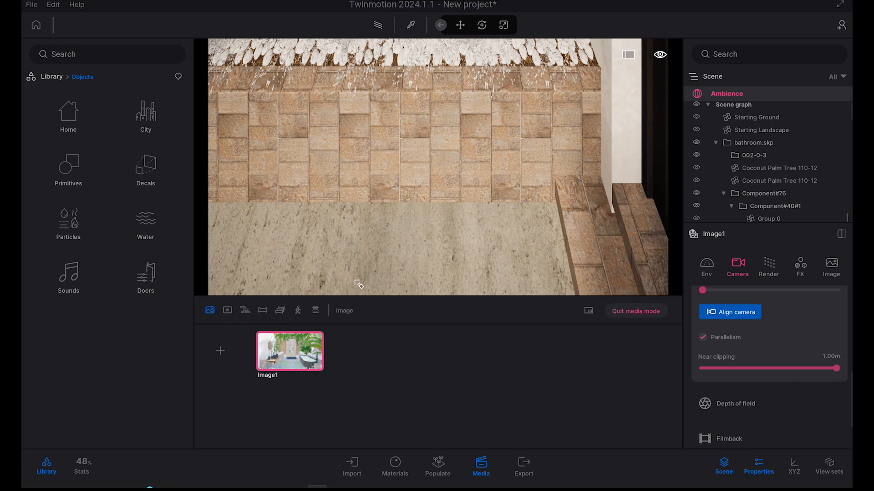
scroll(358, 283, "up", 5)
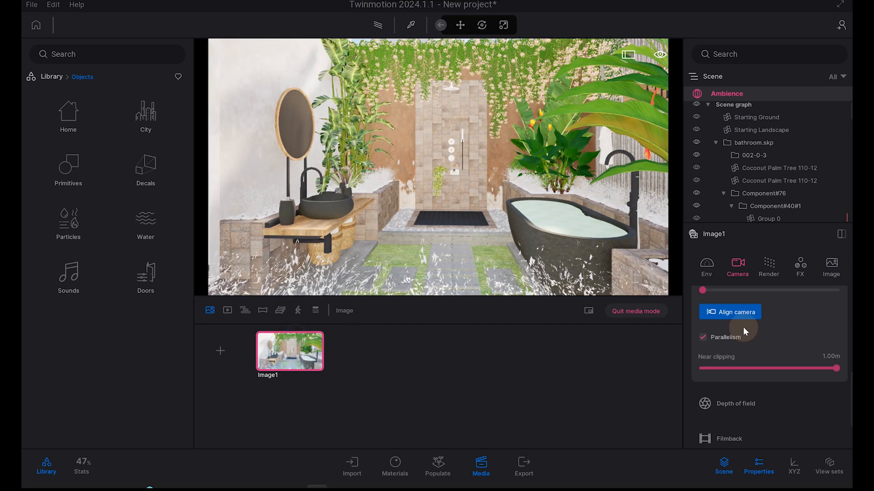
Align the camera squarely to the shower wall and update Image1 with the aligned view.
scroll(728, 339, "up", 1)
left_click(728, 341)
left_click(446, 186)
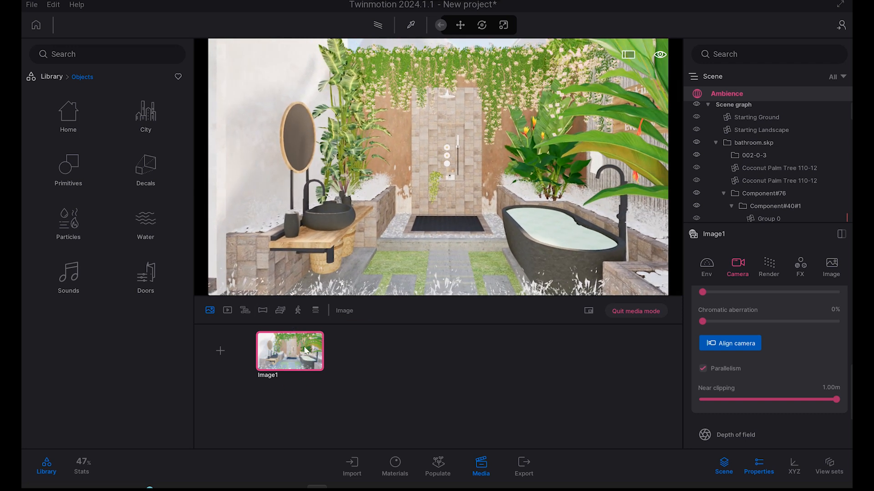
left_click(296, 335)
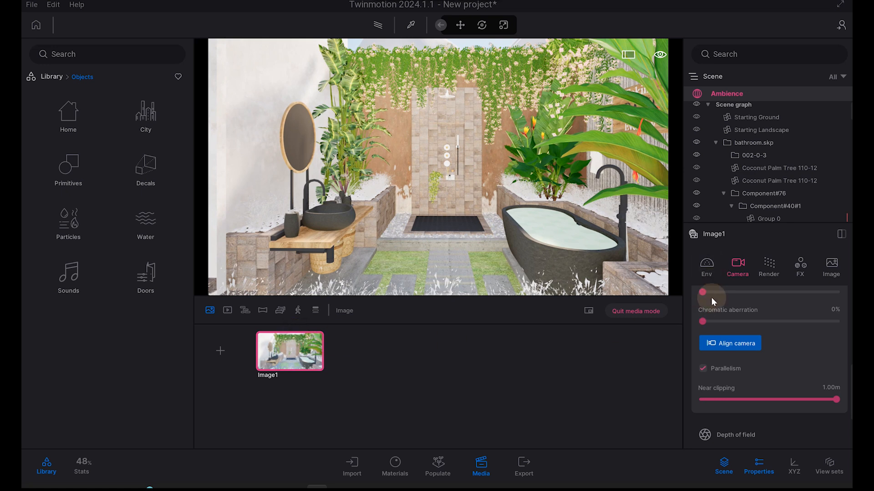
Turn off Parallelism for Image1 to compare its effect on the view.
left_click(716, 271)
left_click(733, 267)
scroll(790, 371, "down", 2)
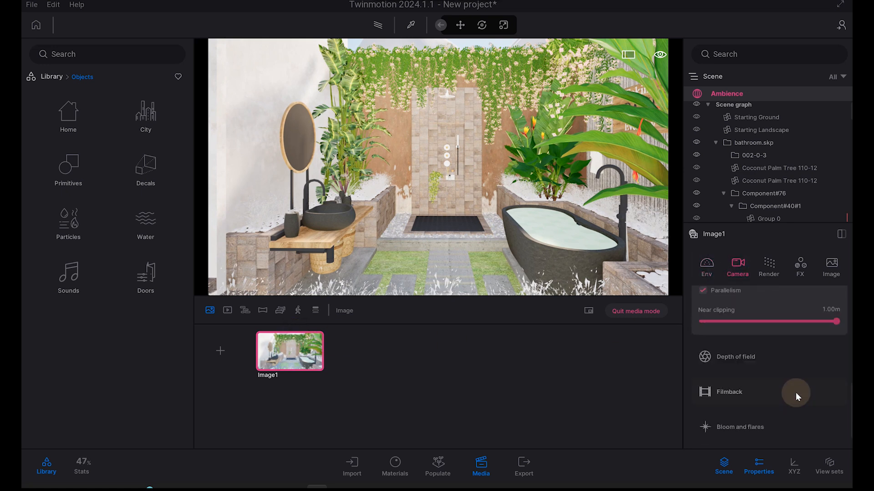
scroll(792, 389, "up", 2)
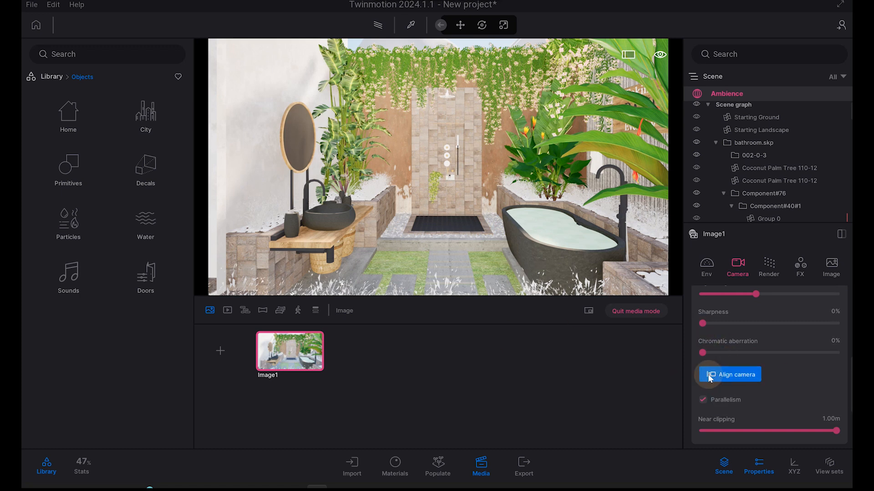
left_click(719, 398)
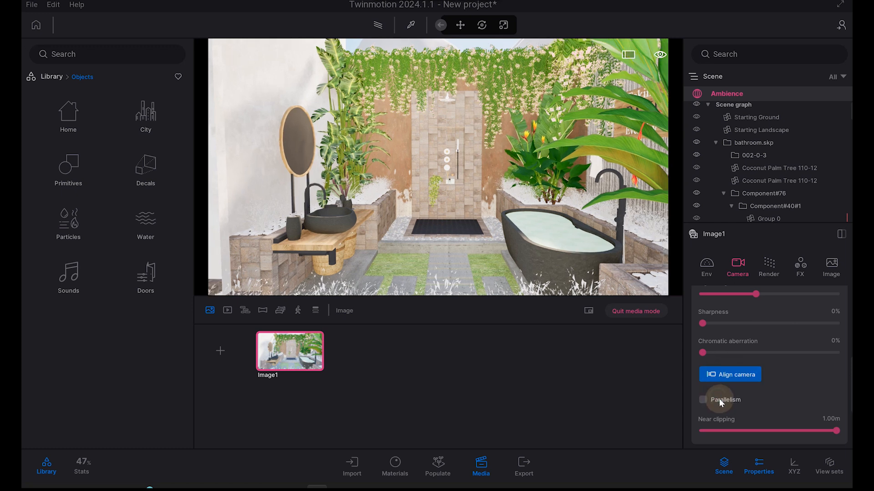
Delete the large heliconia leaves covering the wall sign and faucet beside the bathtub.
scroll(759, 333, "up", 5)
left_click(709, 261)
left_click(459, 24)
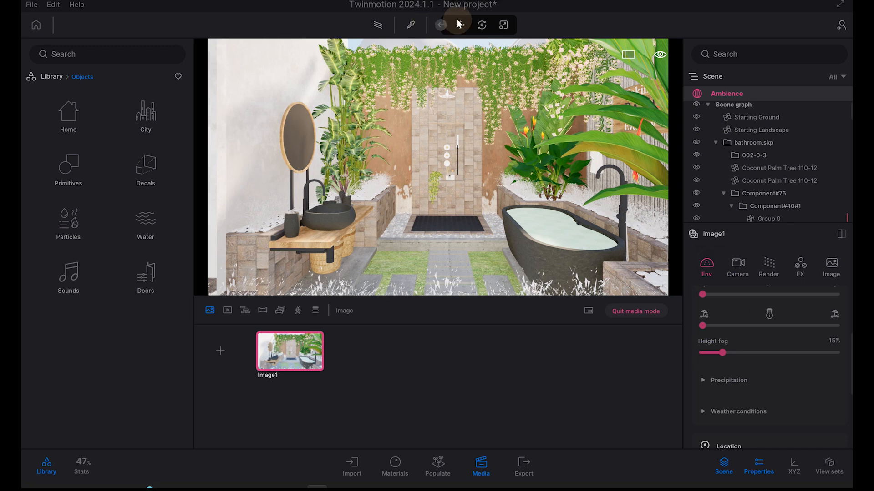
left_click(618, 146)
key("Delete")
left_click(648, 190)
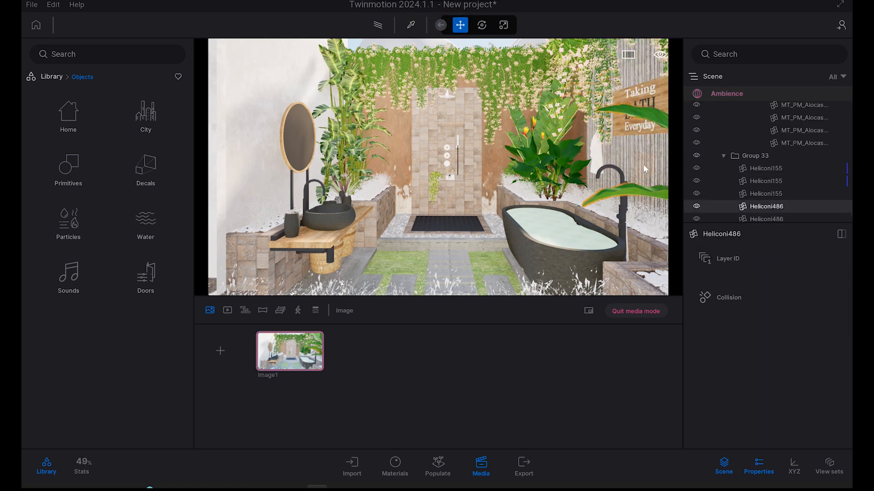
key("Delete")
Delete the wooden "Taking BATH Everyday" sign board and its lettering from the slatted wall beside the bathtub.
left_click(635, 127)
key("Delete")
left_click(642, 119)
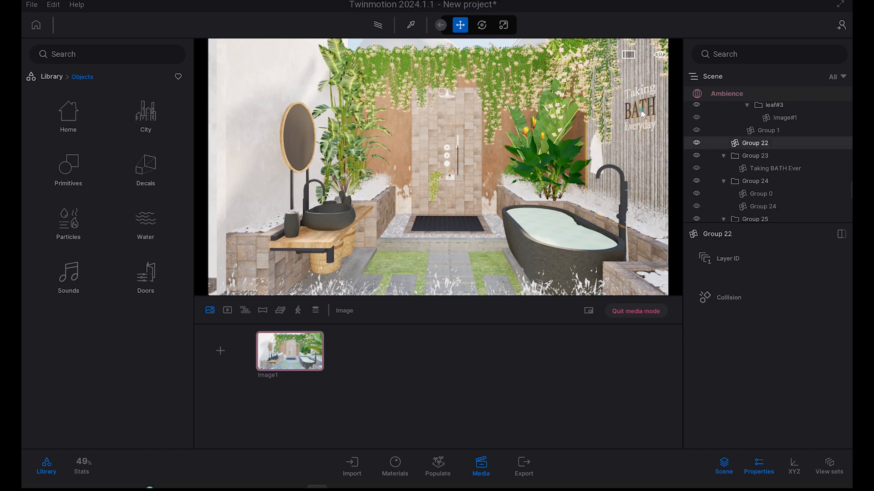
left_click(642, 114)
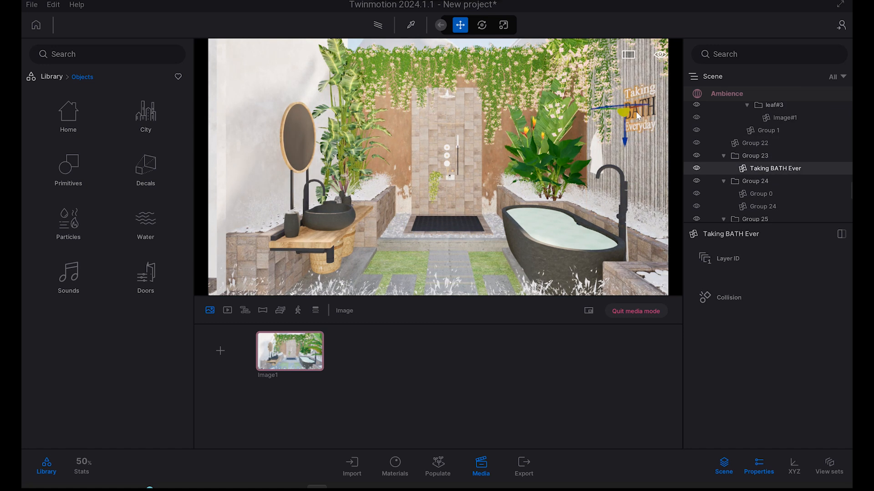
key("Delete")
Delete the dry grass clumps from the stone planter behind the bathtub.
left_click(647, 216)
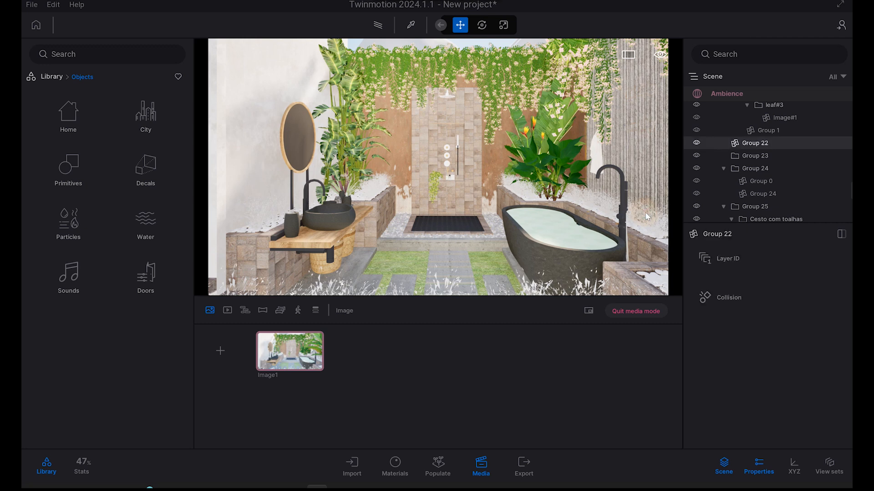
left_click(650, 216)
key("Delete")
key("w")
right_click_drag(507, 185, 592, 205)
left_click(478, 227)
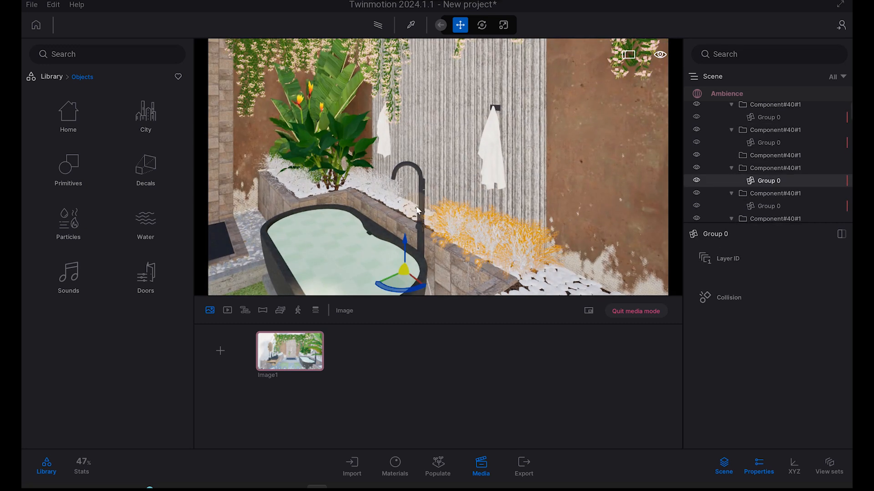
key("Delete")
left_click(306, 182)
key("Delete")
left_click(291, 179)
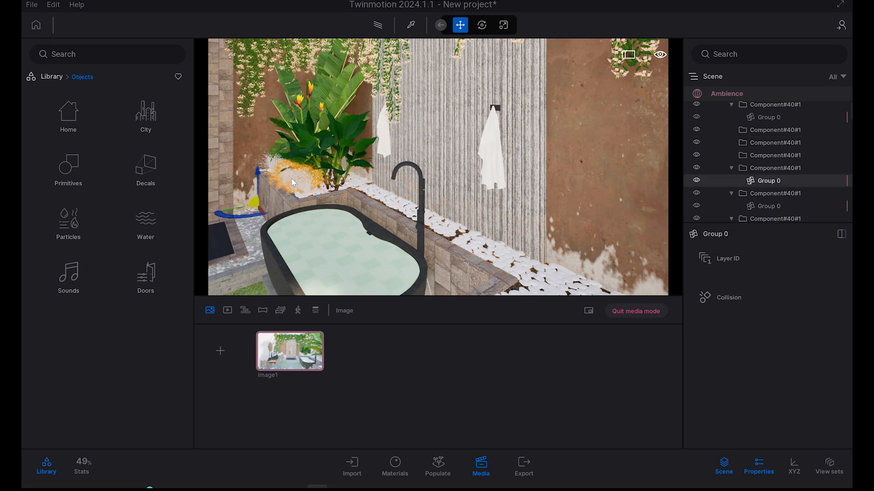
key("Delete")
Undo the last deletion and delete the dry grass clump at the planter corner beside the shower.
key("ctrl+z")
right_click_drag(296, 177, 195, 193)
right_click_drag(410, 173, 391, 172)
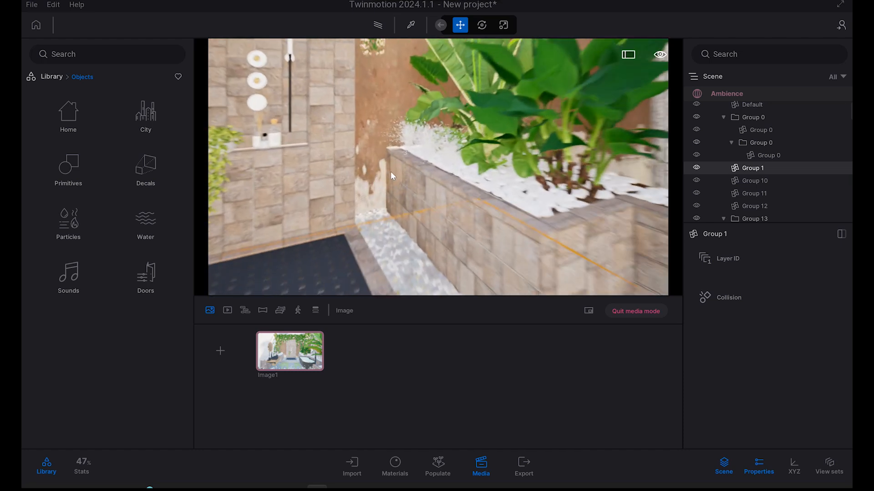
left_click(437, 160)
key("Delete")
Delete the dry grass clumps from the planter between the vanity and the shower.
scroll(446, 172, "down", 5)
right_click_drag(515, 198, 498, 187)
scroll(498, 188, "up", 5)
left_click(429, 176)
key("Delete")
left_click(460, 160)
key("Delete")
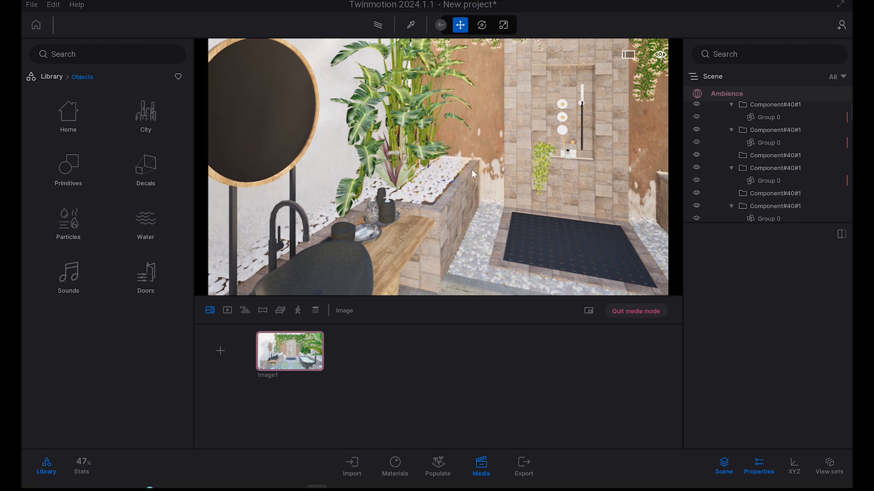
Delete the remaining dry grass from the stone planter beside the washbasin and return to Image1's view.
scroll(381, 196, "down", 5)
right_click_drag(448, 184, 412, 178)
scroll(513, 173, "up", 2)
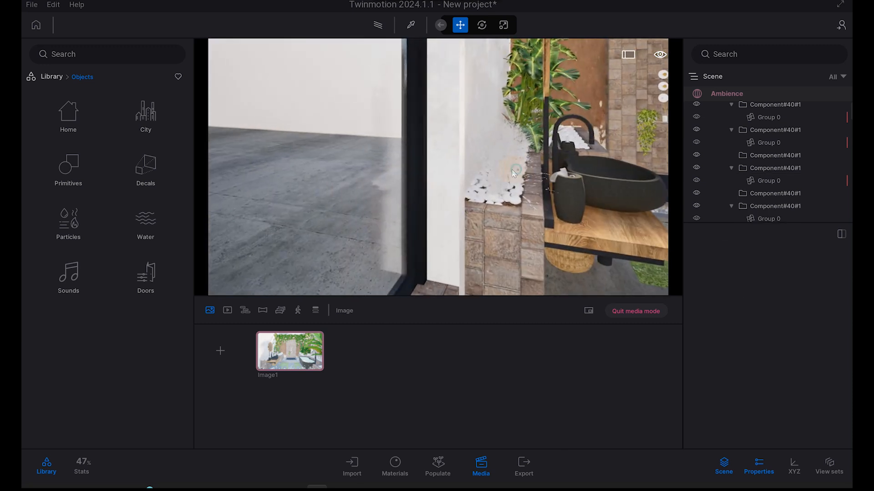
left_click(501, 173)
key("Delete")
left_click(516, 148)
key("Delete")
right_click_drag(514, 146, 496, 120)
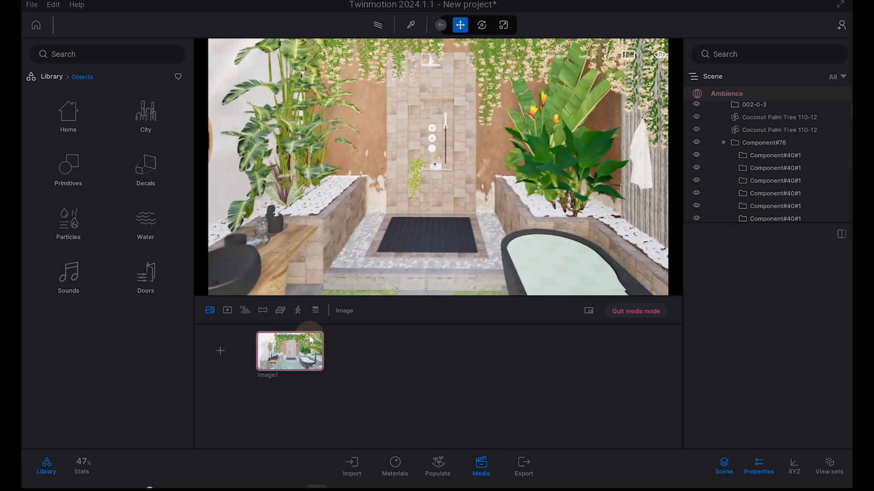
left_click(312, 351)
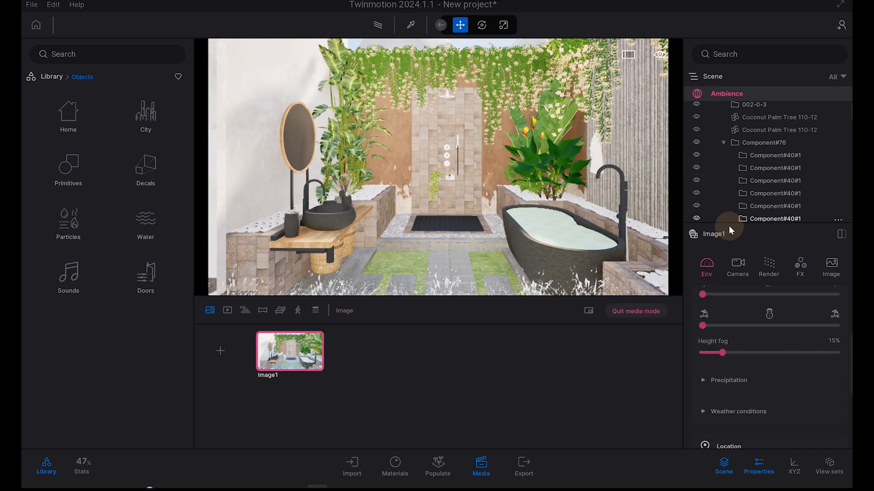
Delete the dry grass clumps in the foreground in front of the lawn and stepping stones.
left_click(582, 289)
right_click_drag(531, 245, 536, 240)
key("Delete")
left_click(518, 253)
key("Delete")
left_click(333, 262)
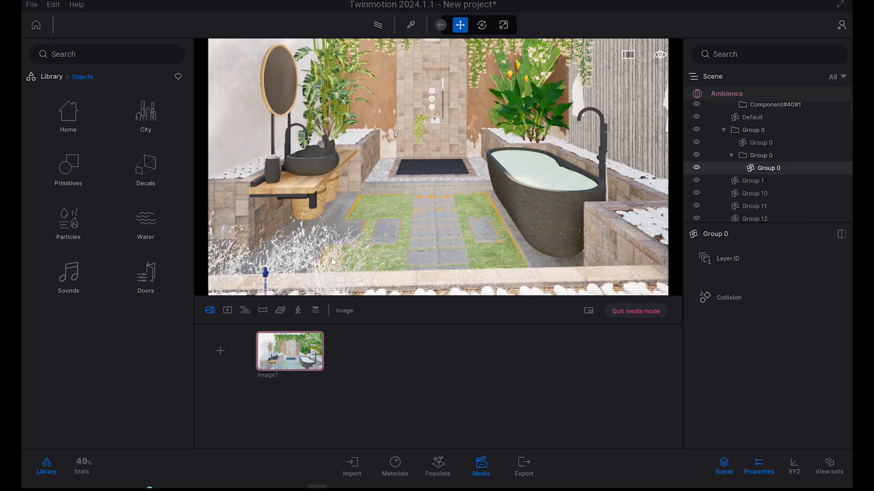
left_click(311, 265)
key("Delete")
Delete the dry grass clump in front of the glass door and return to Image1's view.
right_click_drag(442, 241, 319, 219)
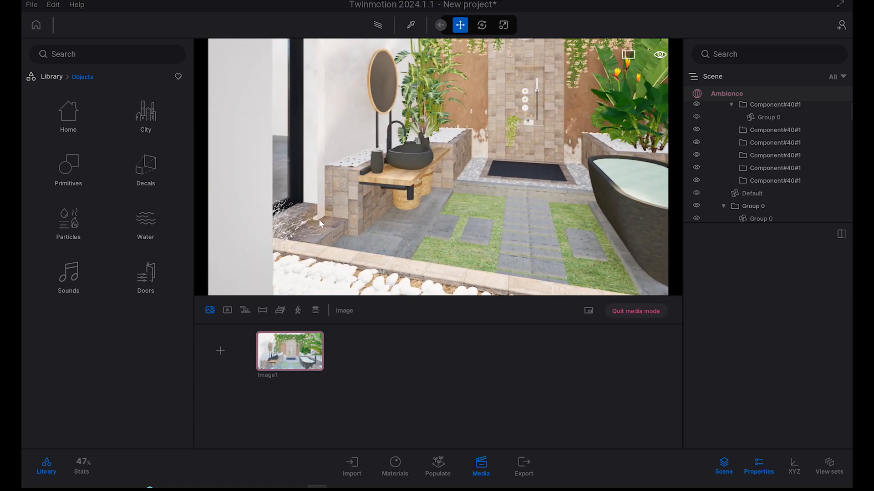
left_click(281, 228)
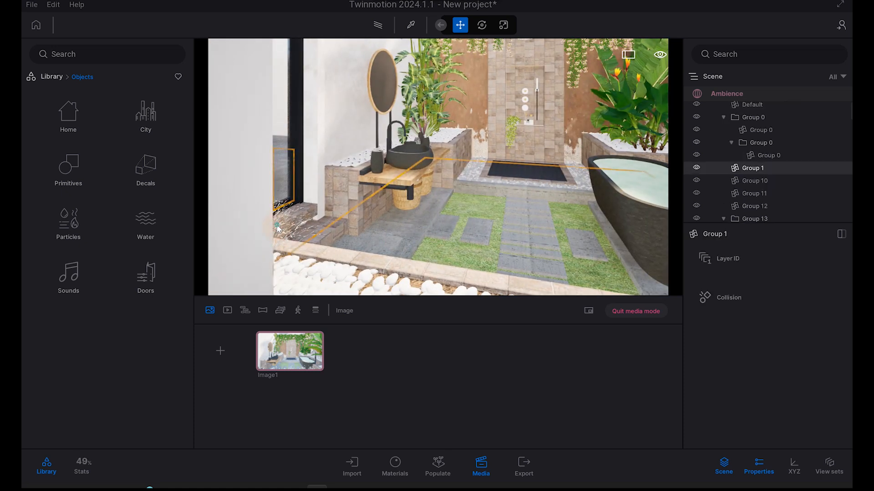
key("Escape")
scroll(336, 209, "up", 3)
right_click_drag(336, 208, 321, 214)
left_click(320, 213)
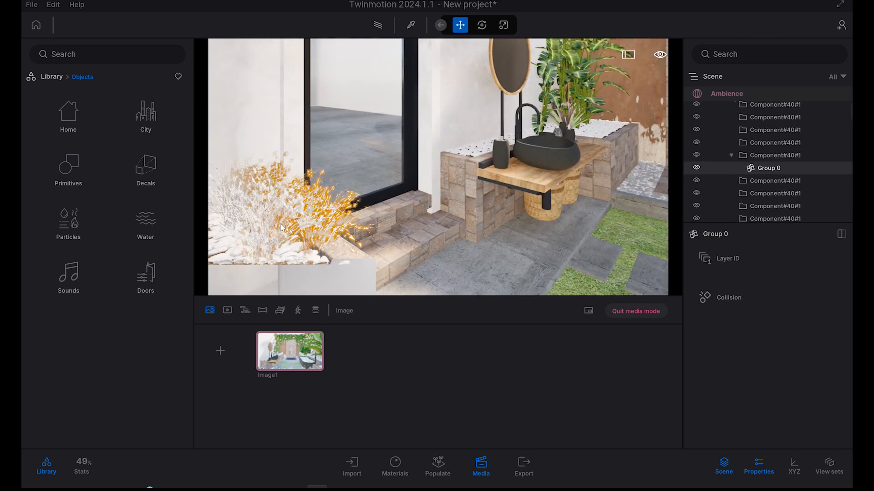
key("Delete")
left_click(297, 345)
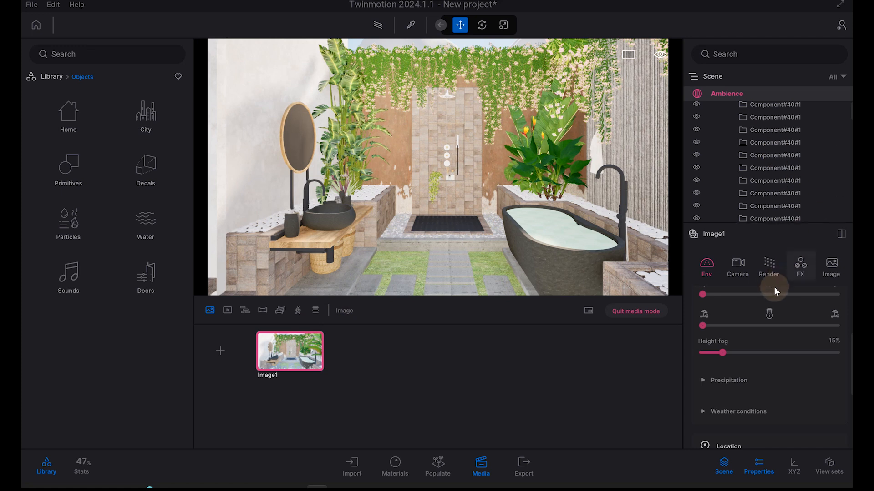
Switch Image1's global illumination to Lumen with scene detail 4.0 and view distance 20972m.
left_click(768, 267)
scroll(777, 324, "up", 3)
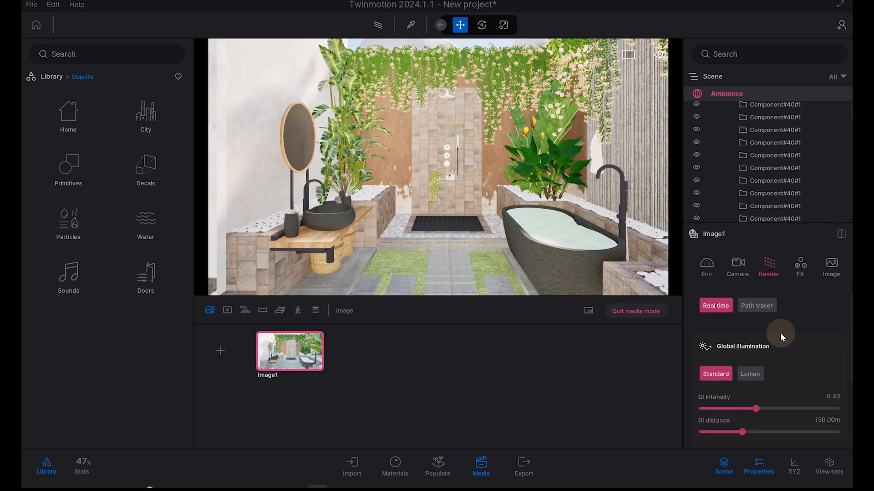
left_click(757, 375)
left_click_drag(782, 403, 836, 408)
scroll(805, 356, "down", 1)
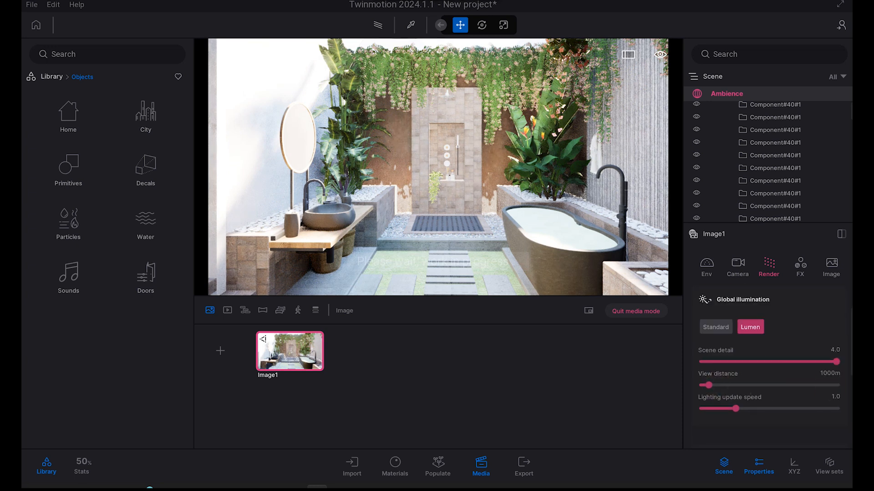
left_click_drag(708, 385, 805, 387)
Set the reflection ray lighting mode to Full with quality 10.0 and bounce count 8.
scroll(790, 310, "down", 5)
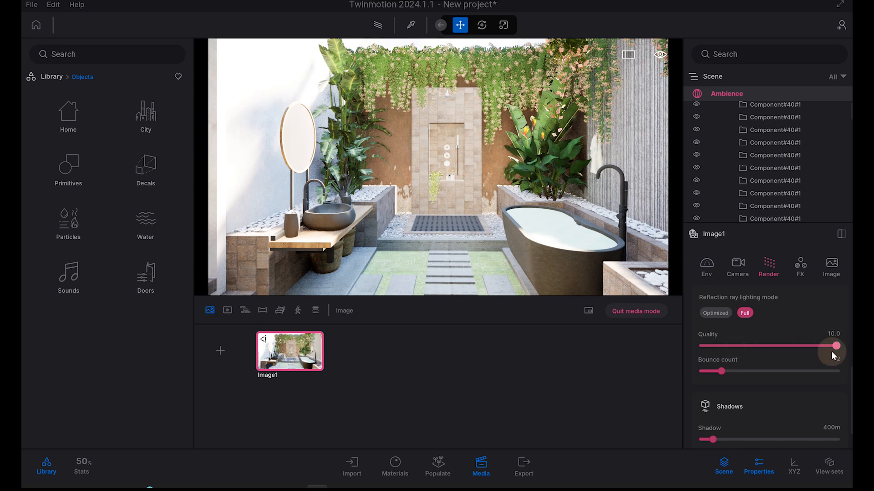
left_click_drag(756, 372, 779, 372)
scroll(820, 390, "down", 2)
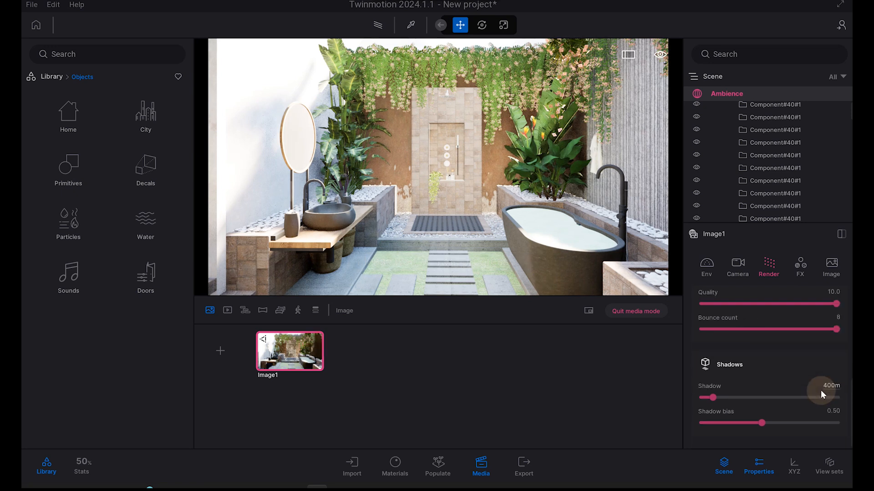
left_click_drag(851, 397, 847, 288)
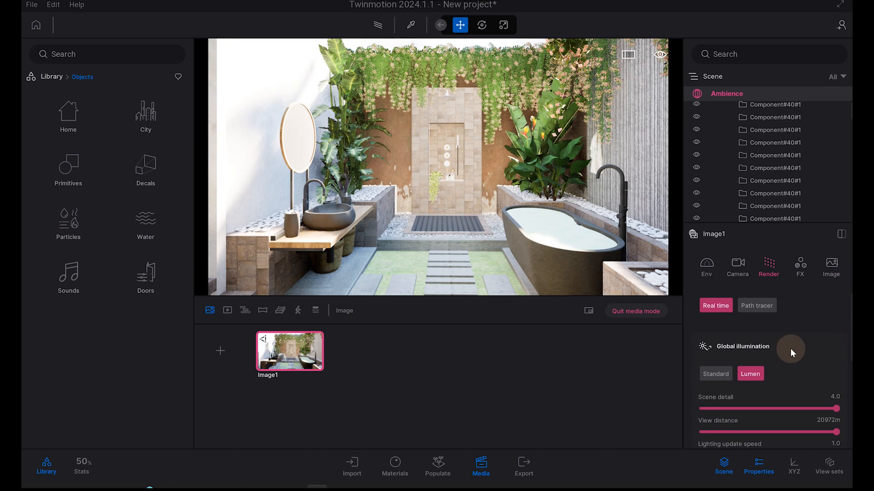
Set Image1's time of day to a dusk hour with the minutes at 07.
left_click(714, 268)
left_click_drag(785, 345, 820, 343)
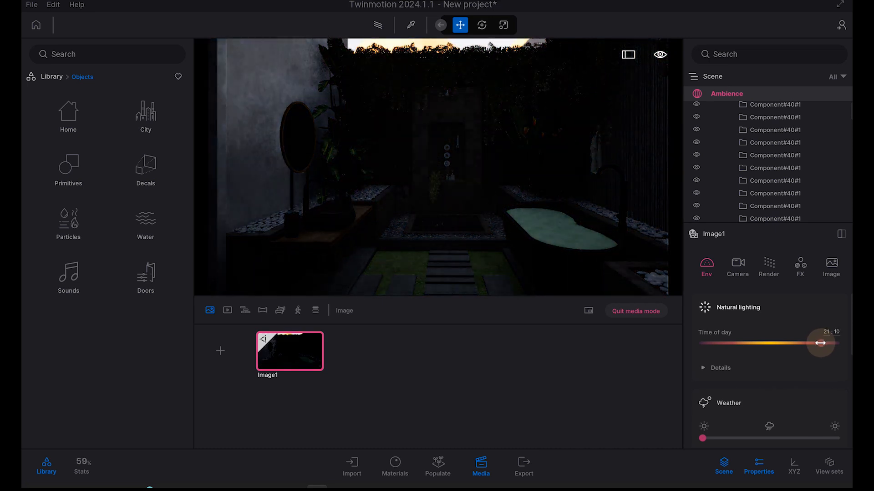
left_click_drag(820, 343, 818, 343)
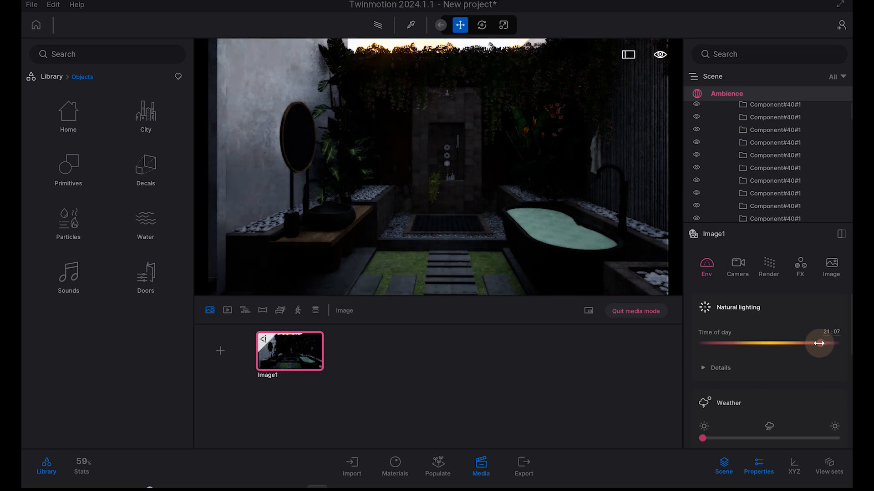
left_click(835, 332)
type("07")
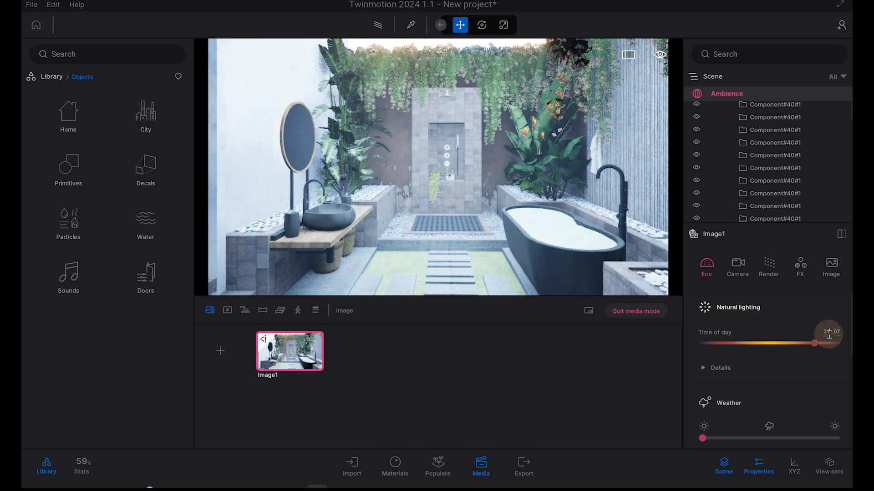
left_click(820, 309)
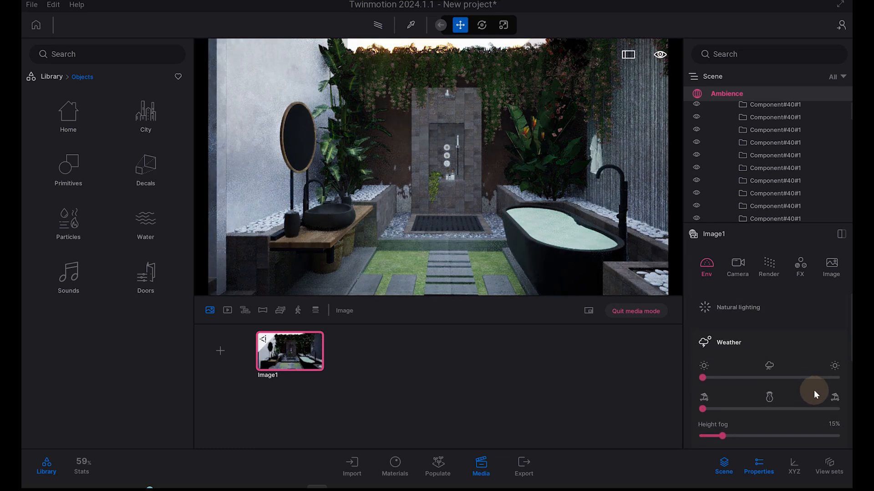
Set Image1's Sun - North offset to 114° so warm sunlight reaches the shower wall.
scroll(750, 361, "down", 5)
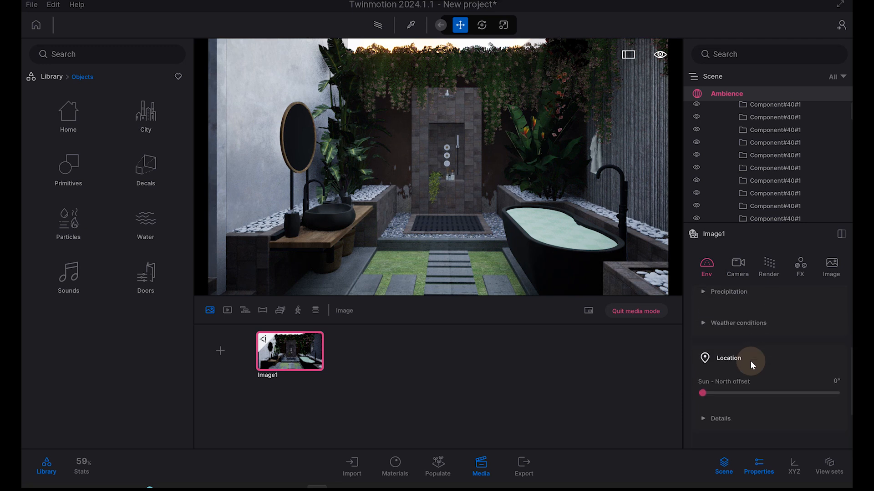
scroll(750, 360, "down", 2)
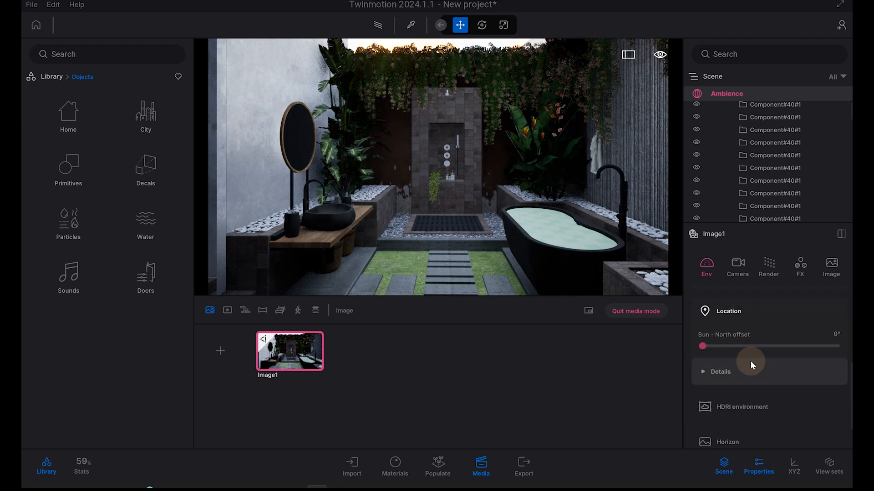
left_click_drag(720, 350, 746, 349)
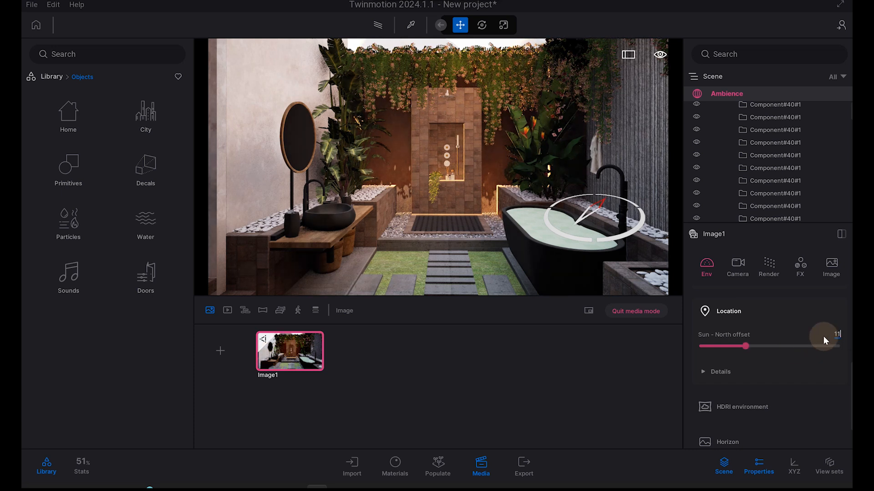
left_click(551, 189)
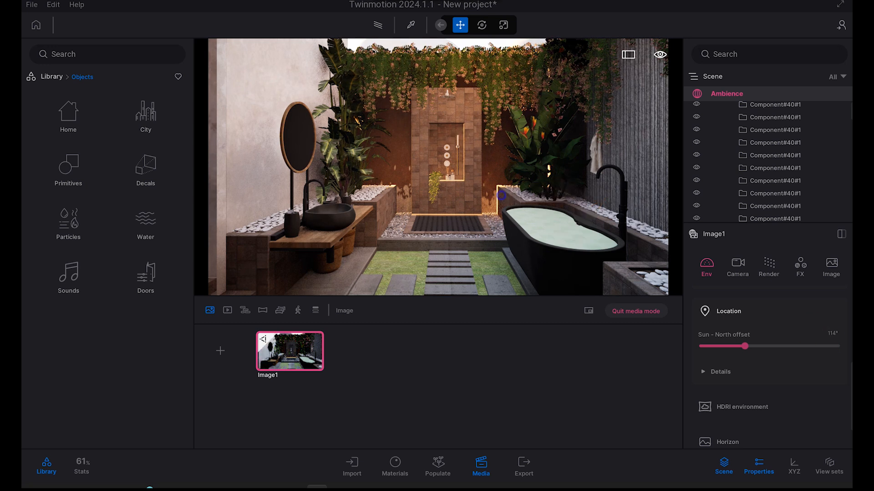
Pick the brown wall material behind the shower and apply it to the white mirror wall and the slatted wall.
right_click_drag(501, 196, 499, 199)
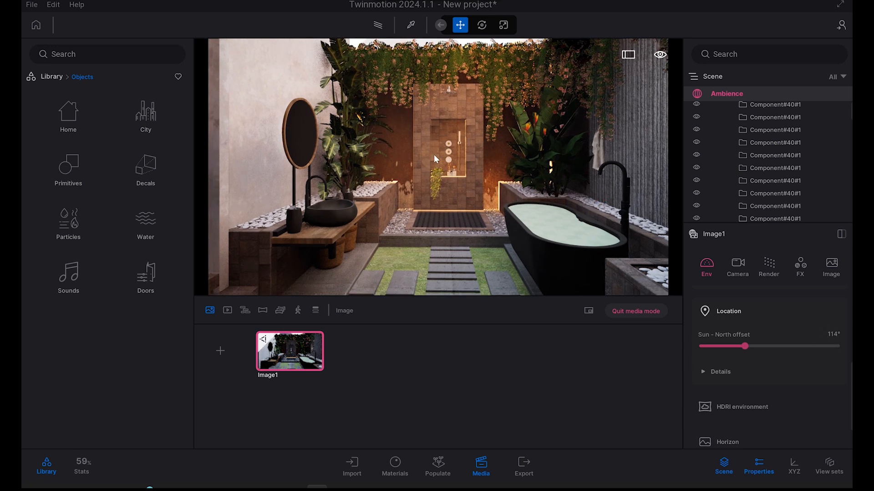
left_click(404, 119)
scroll(742, 285, "up", 5)
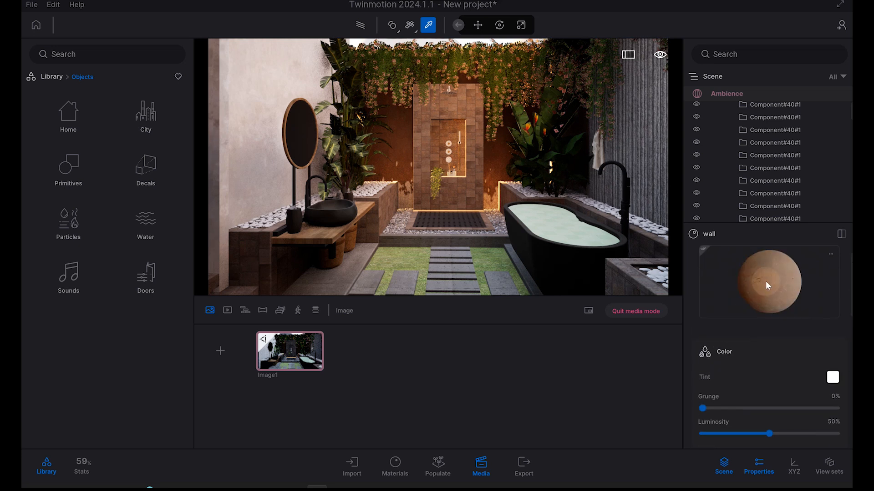
left_click(267, 157)
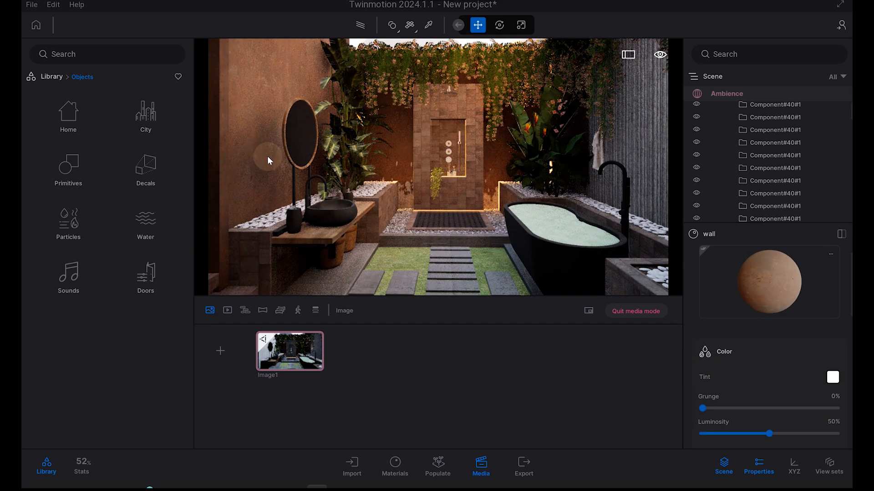
left_click_drag(766, 283, 647, 176)
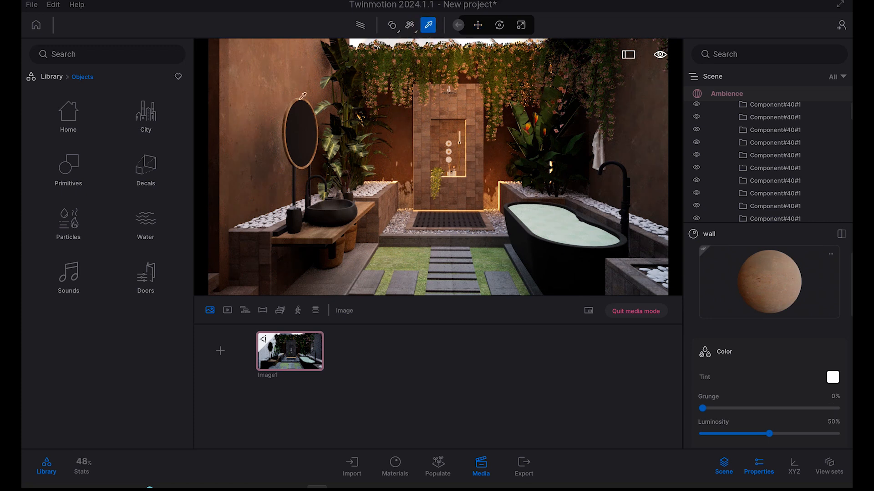
Raise the wall material's grunge and set the Tiles_E_120cm material's grunge to 40%.
scroll(724, 356, "down", 4)
scroll(722, 324, "up", 2)
left_click_drag(703, 314, 844, 320)
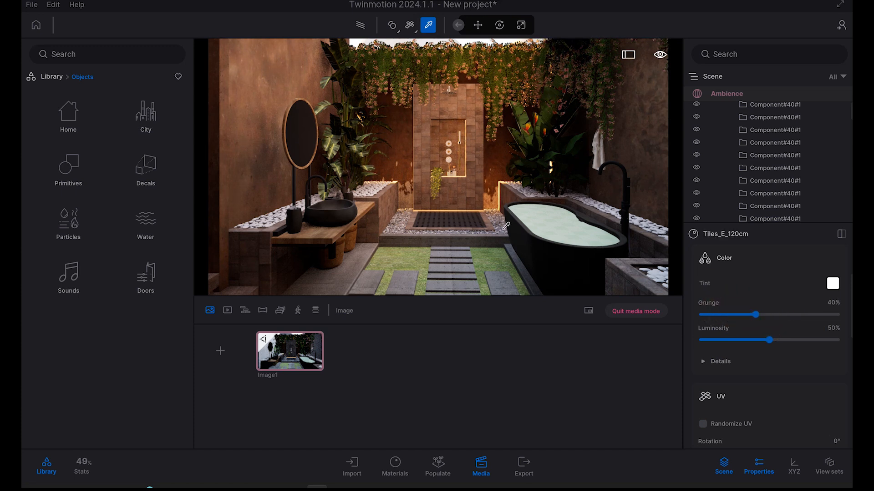
Set the Generic material's grunge to 41% and its roughness intensity to 73%.
key("w")
mouse_move(515, 200)
right_mouse_down()
mouse_move(529, 205)
mouse_move(520, 179)
mouse_move(501, 168)
mouse_move(504, 153)
mouse_move(514, 184)
right_mouse_up()
key("s")
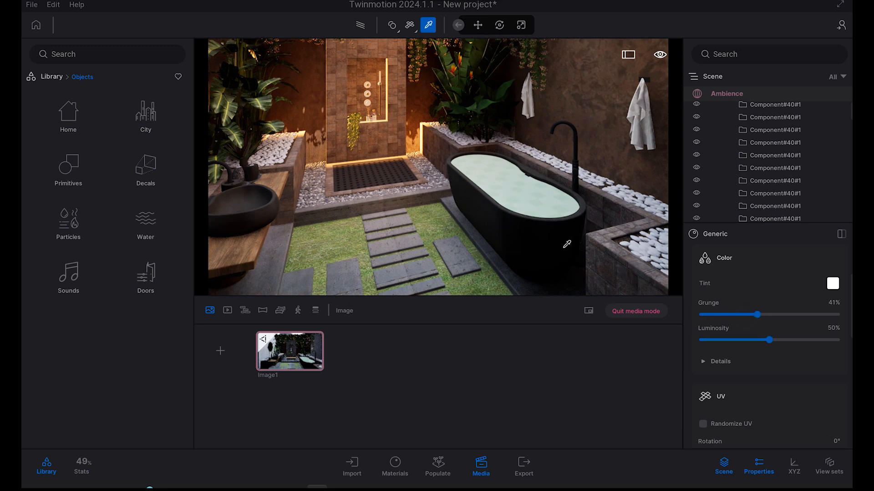
scroll(826, 368, "down", 3)
mouse_move(806, 422)
left_mouse_down()
mouse_move(696, 419)
mouse_move(817, 424)
left_mouse_up()
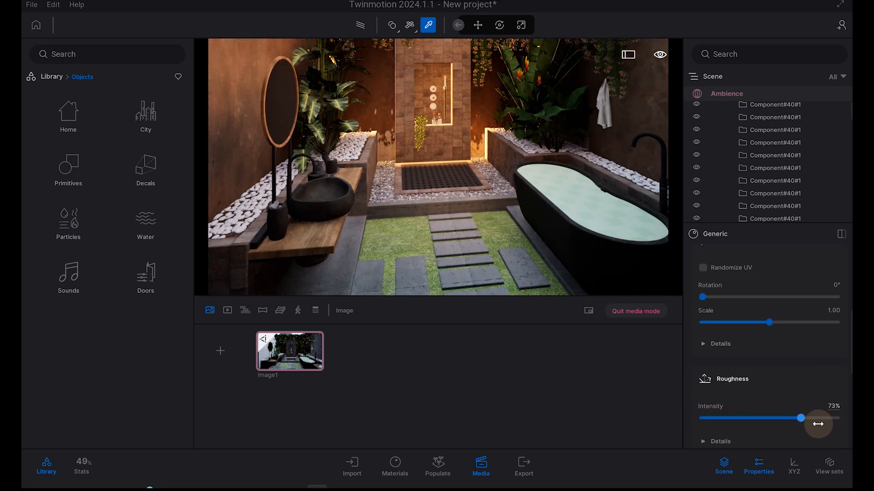
Set the Generic material's roughness intensity to 69% and its grunge to 82%.
key("w")
right_click_drag(395, 243, 378, 219)
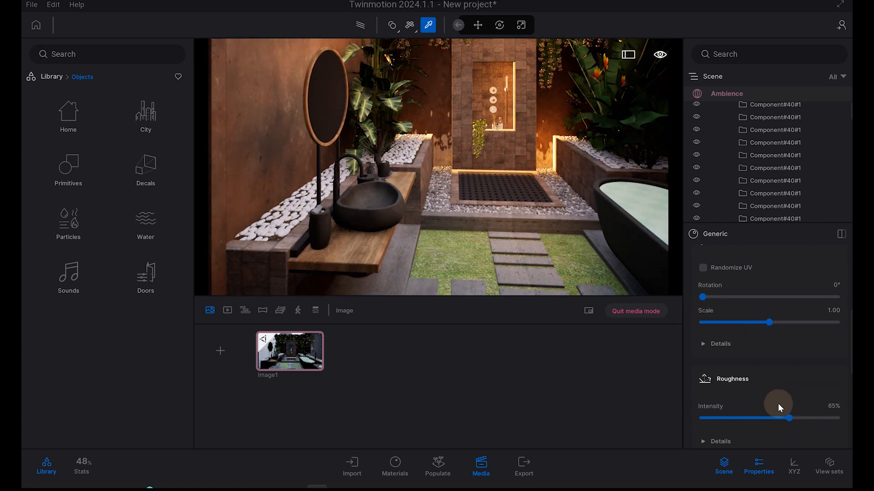
left_click_drag(764, 421, 785, 425)
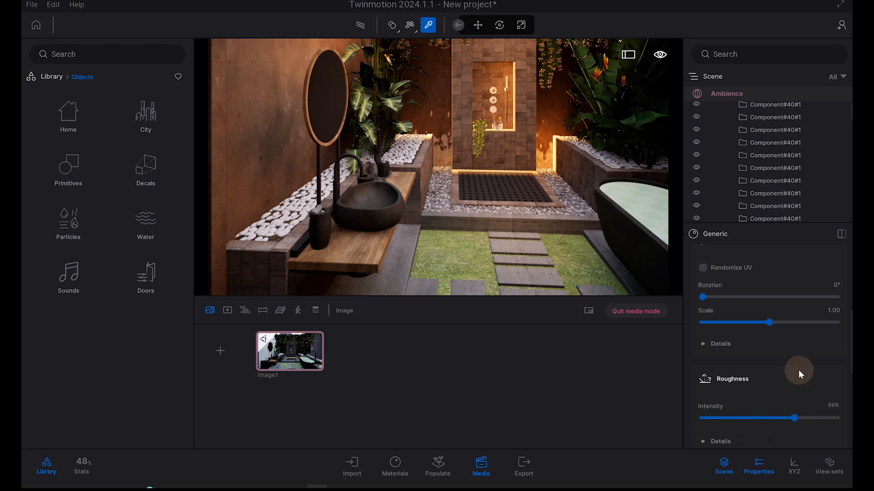
scroll(798, 370, "up", 3)
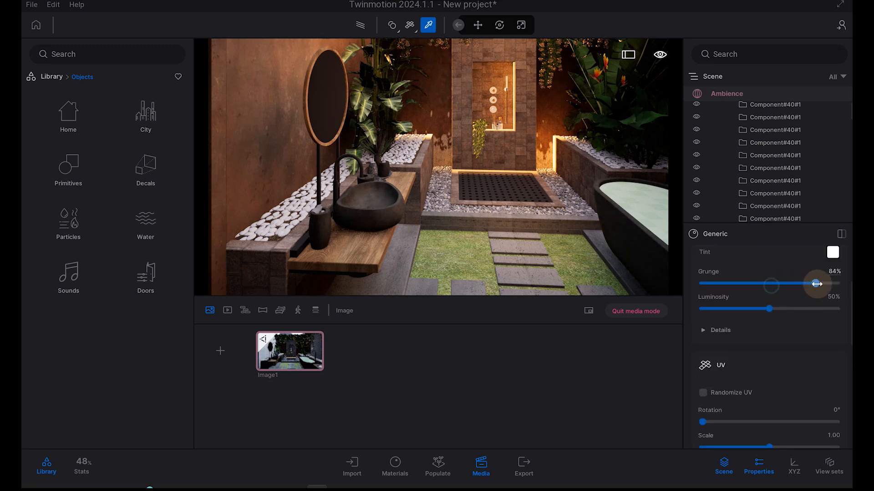
right_click_drag(494, 187, 269, 85)
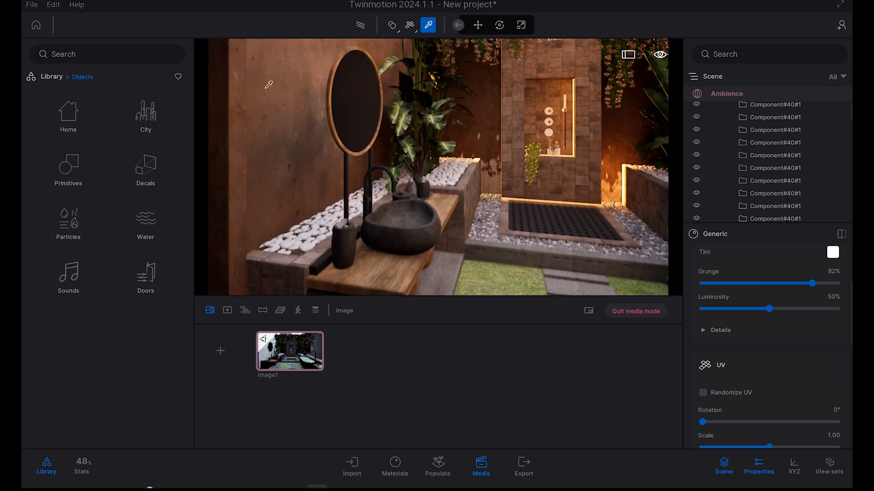
Apply the Mirror glass material from the library to the oval mirror above the sink.
left_click(52, 77)
left_click(63, 107)
left_click(74, 115)
left_click_drag(73, 248, 288, 149)
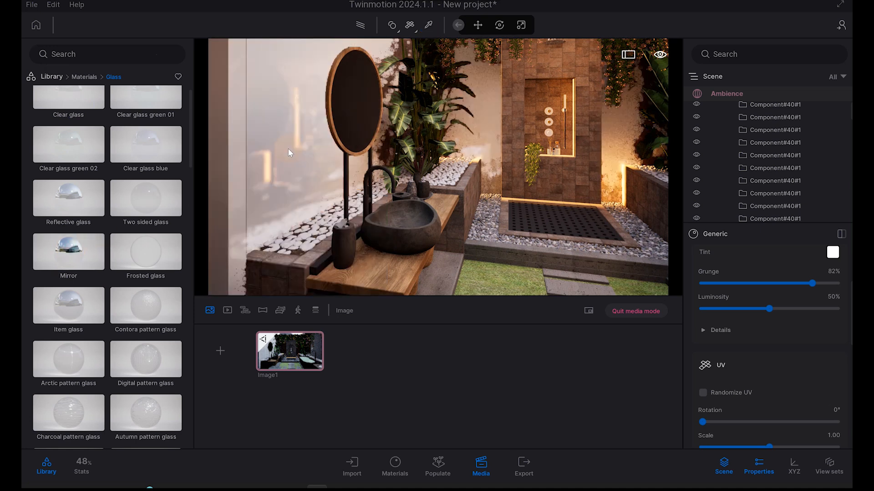
Apply the Gold metal material to the frame of the oval mirror.
left_click(84, 76)
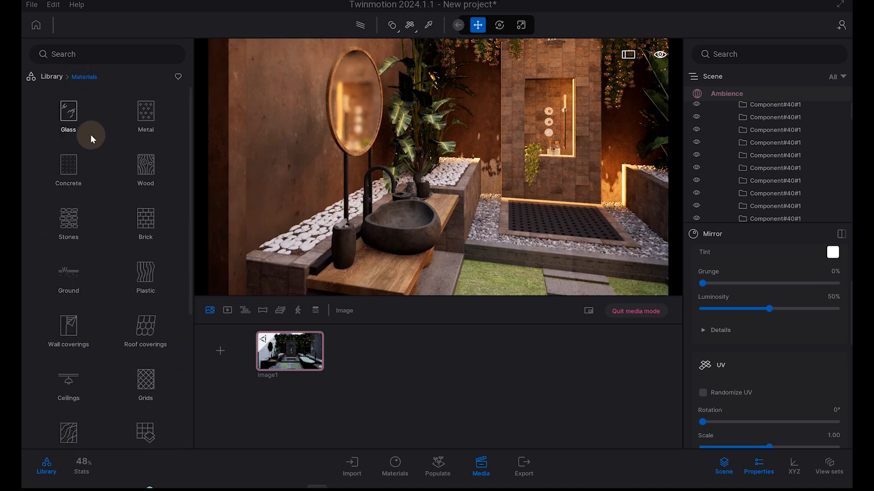
left_click(147, 116)
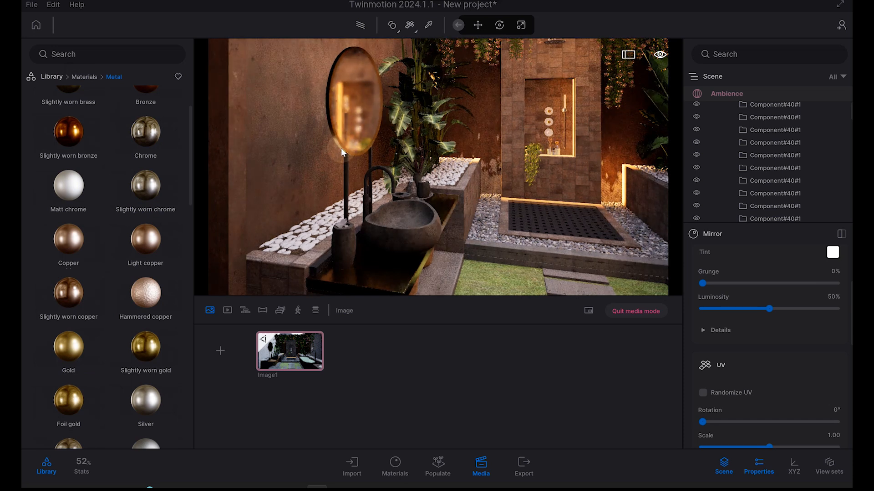
left_click(341, 153)
right_click_drag(370, 160, 509, 150)
Apply the Chrome metal material to the bathtub faucet.
left_click(84, 77)
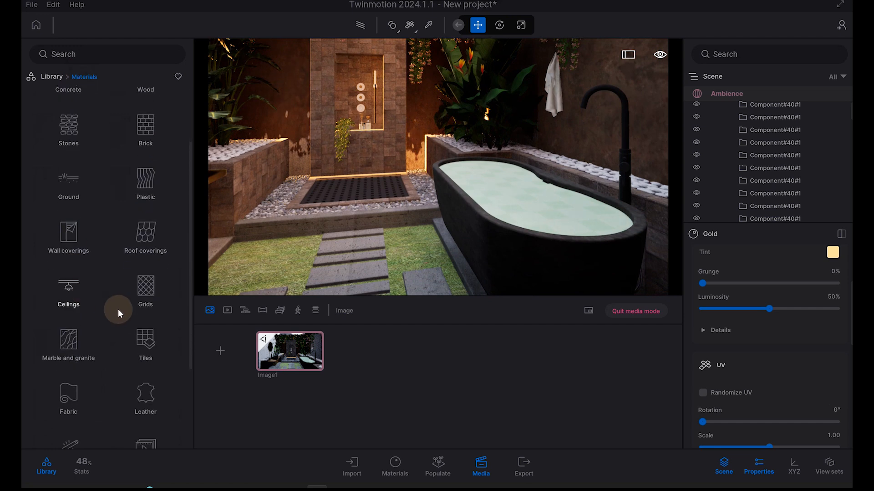
scroll(96, 359, "down", 1)
scroll(122, 170, "up", 4)
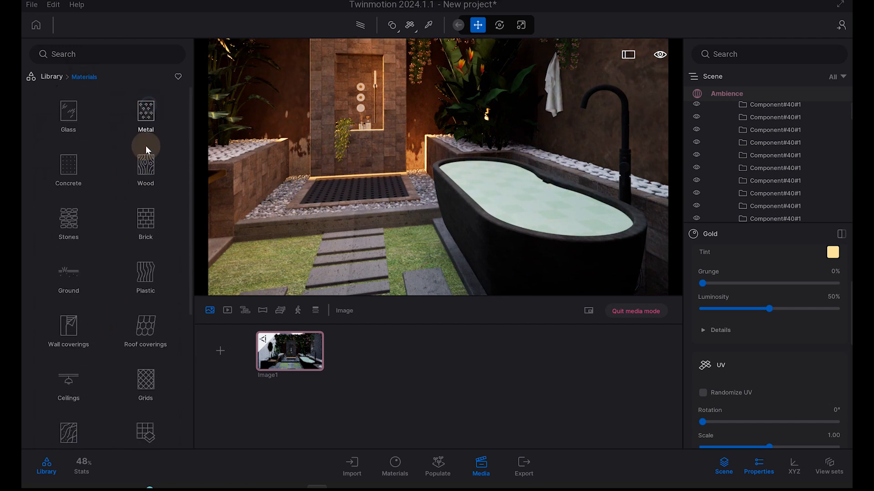
left_click(146, 146)
left_click_drag(146, 214, 624, 156)
right_click_drag(522, 148, 517, 146)
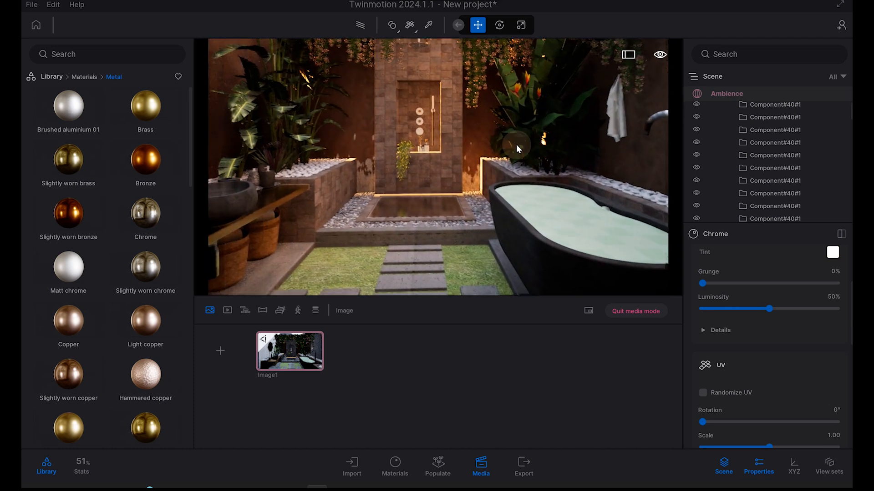
Apply the Silver metal material to the bathtub faucet.
scroll(154, 255, "down", 4)
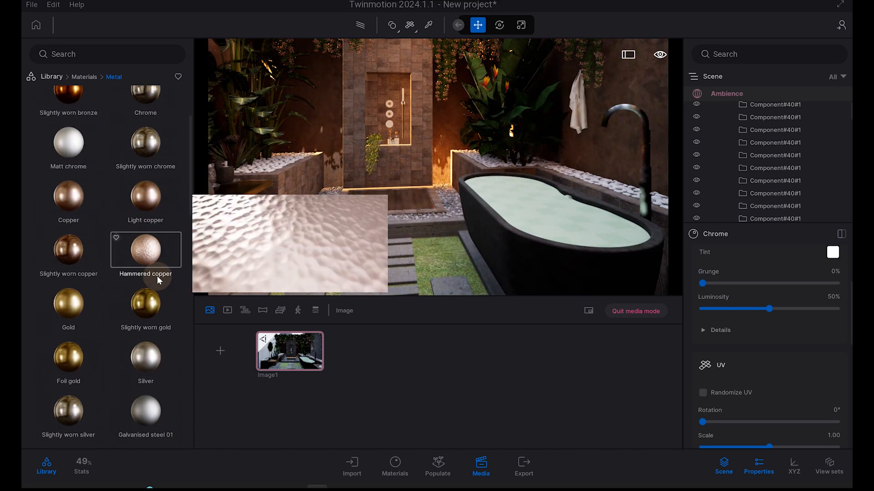
left_click_drag(145, 357, 635, 119)
right_click_drag(636, 119, 623, 122)
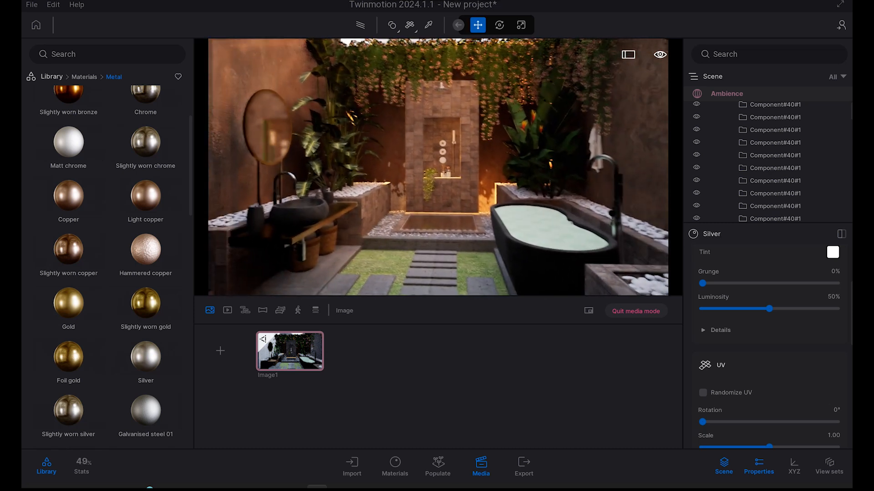
Apply the Pool 02 water material to the water surface in the bathtub.
left_click(85, 77)
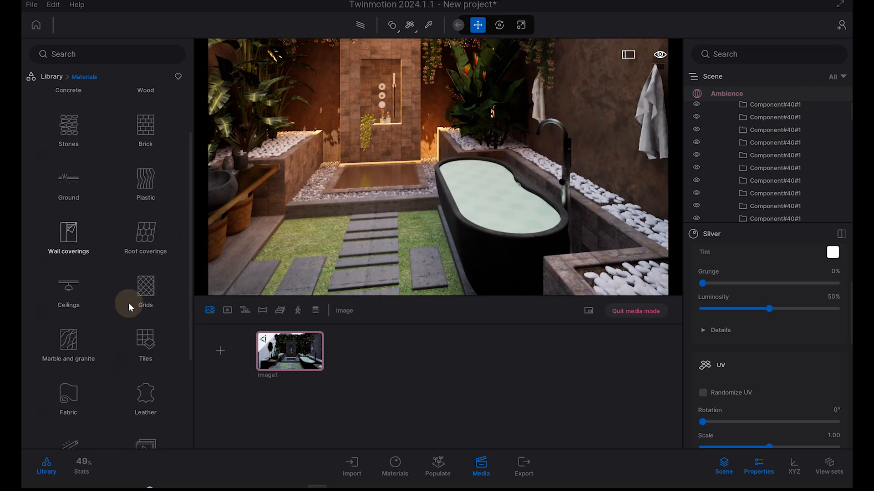
scroll(129, 327, "down", 3)
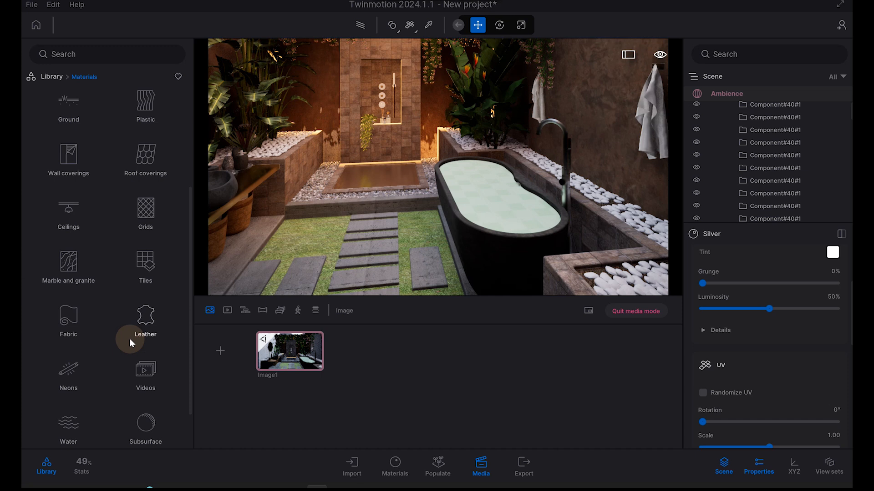
left_click(70, 412)
left_click_drag(146, 105, 474, 196)
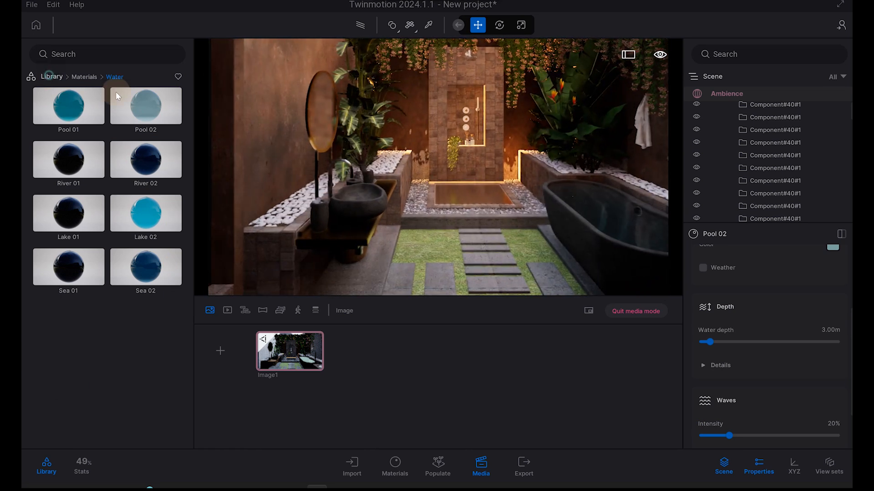
Open the Misc. vegetation collection in the library and go through the application preferences.
left_click(51, 77)
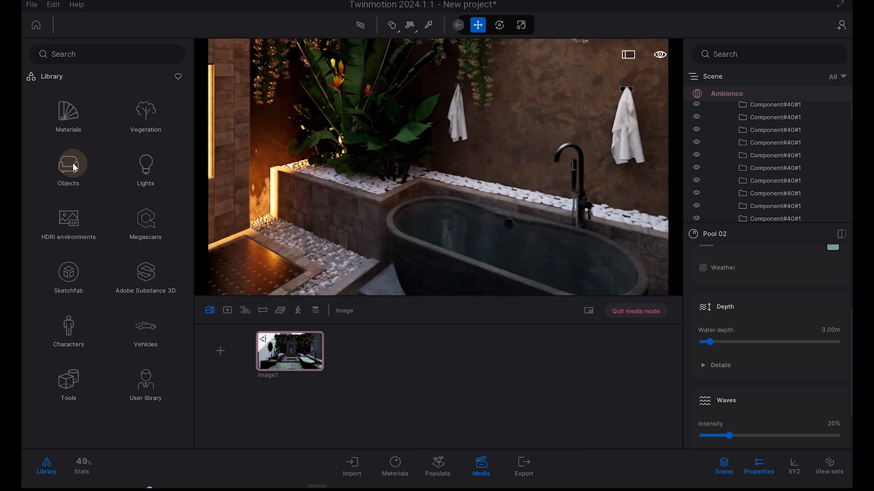
left_click(131, 132)
left_click(82, 263)
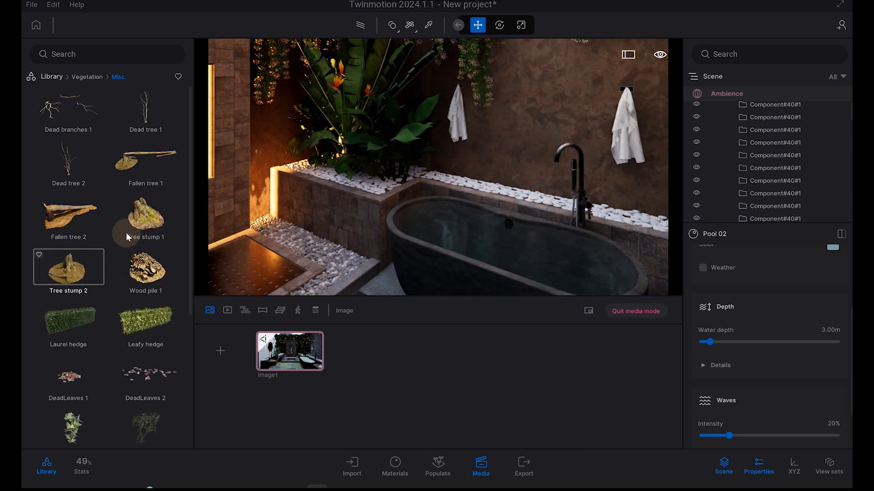
left_click(54, 5)
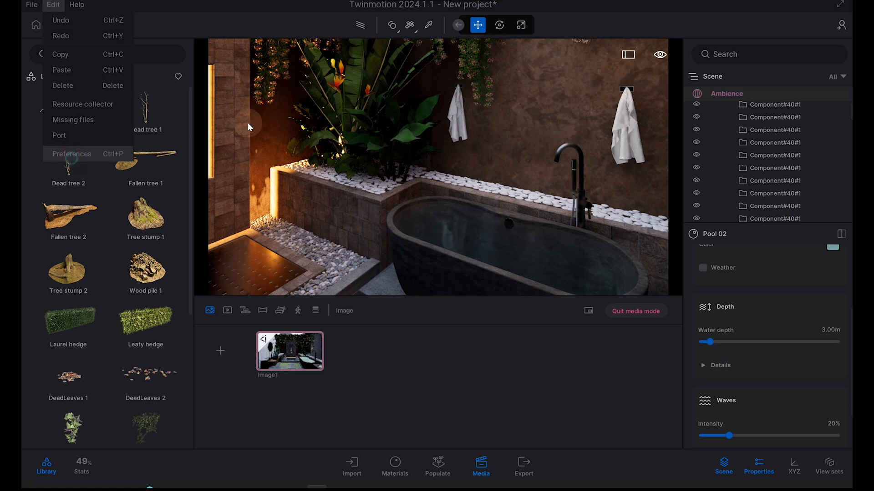
left_click(68, 153)
left_click(440, 75)
left_click(516, 391)
Place a Laurel hedge in the scene and shift it slightly into position.
left_click_drag(81, 316, 572, 259)
right_click_drag(526, 200, 512, 193)
left_click_drag(484, 243, 496, 245)
right_click_drag(496, 244, 510, 169)
Place a Gazania 3 plant from the Bushes collection on the white pebbles beside the sink.
left_click(57, 76)
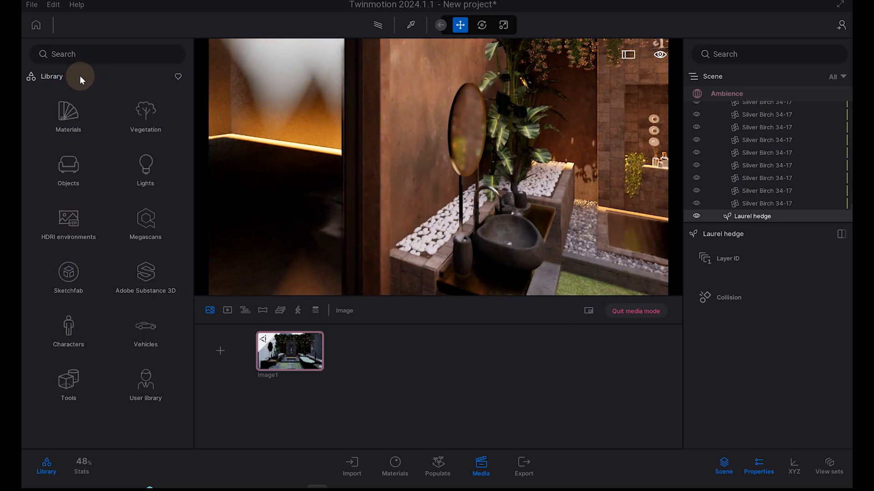
left_click(149, 129)
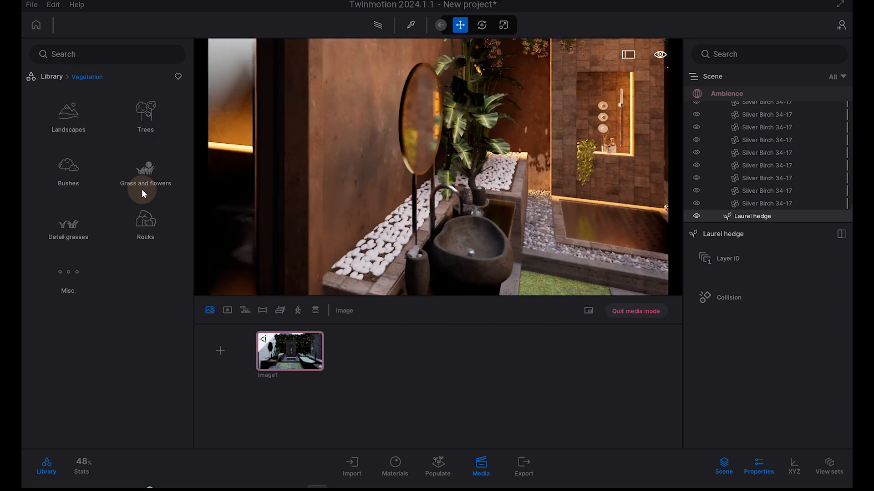
left_click(141, 189)
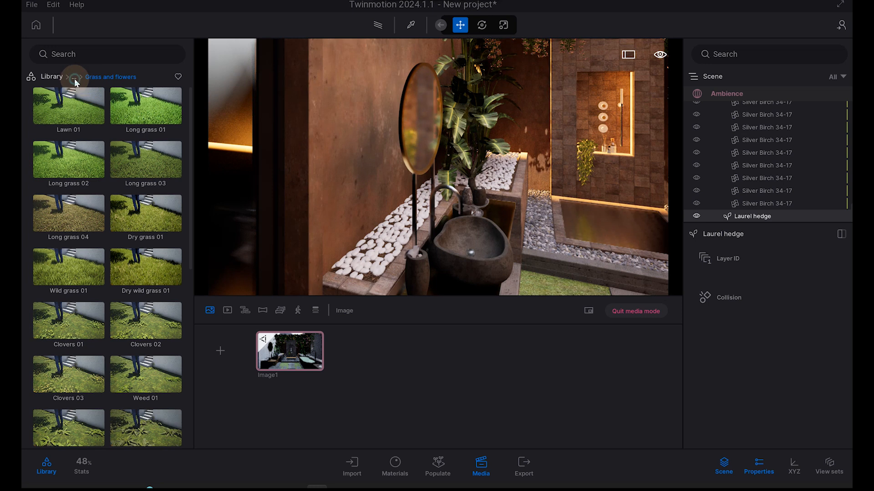
left_click(76, 82)
left_click(72, 170)
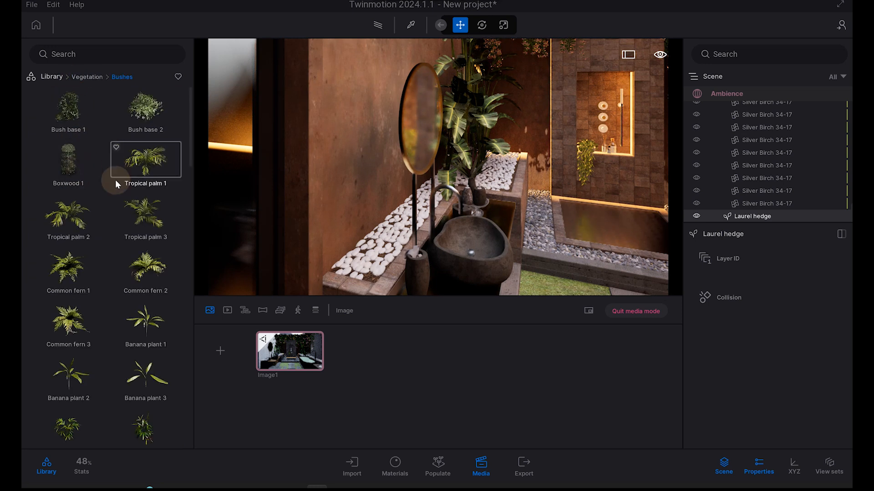
scroll(116, 182, "down", 6)
left_click_drag(396, 259, 373, 258)
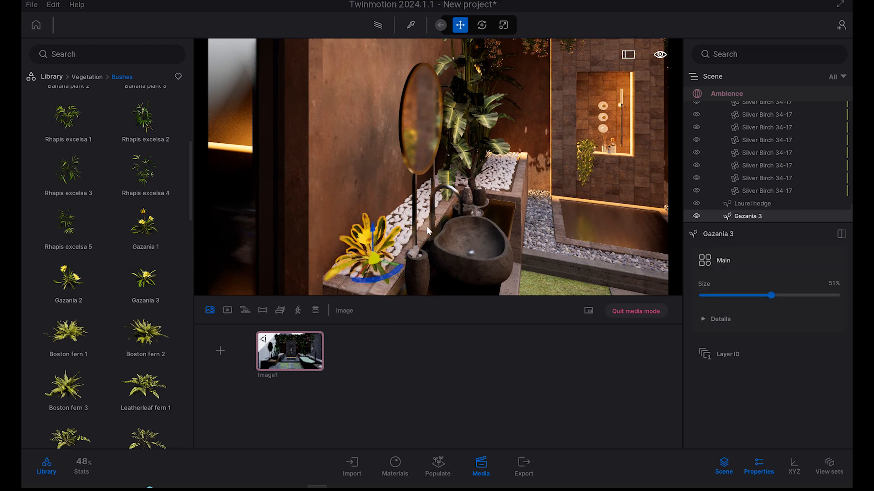
Add a resized Boston fern 2 behind the sink and a Boston fern 3 at the pebble planter's end near the shower.
right_click_drag(427, 231, 416, 253)
key("w")
scroll(154, 315, "down", 2)
left_click_drag(152, 284, 413, 204)
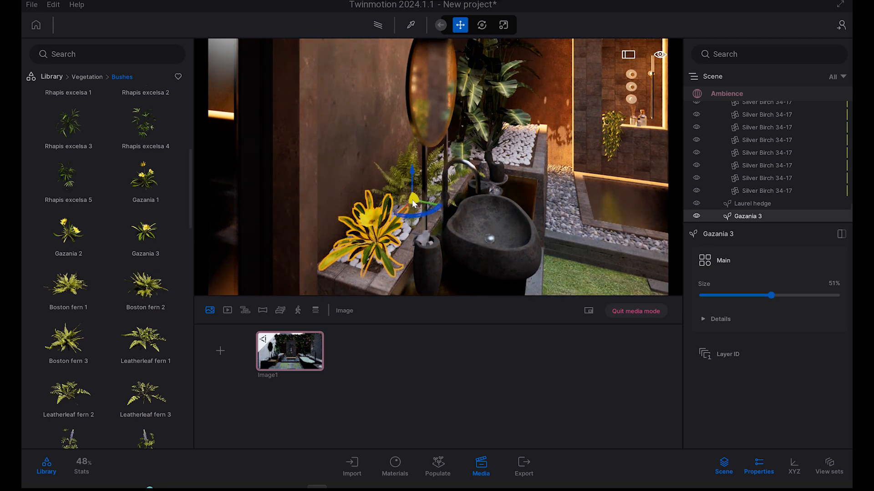
key("r")
left_click_drag(414, 199, 441, 210)
middle_click_drag(536, 179, 401, 232, "shift")
left_click_drag(362, 207, 468, 160)
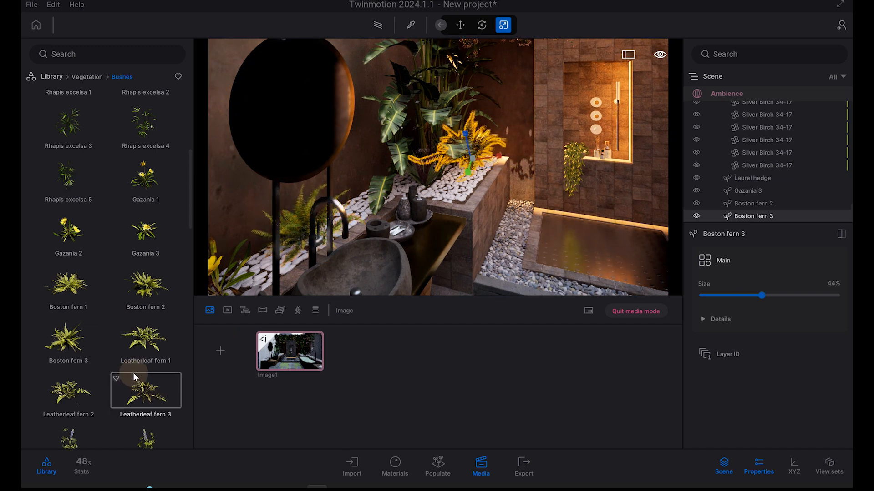
Place a Blue lupin 2 on the pebbles between the mirror and the large-leaved plant.
scroll(133, 373, "down", 3)
left_click_drag(145, 327, 392, 192)
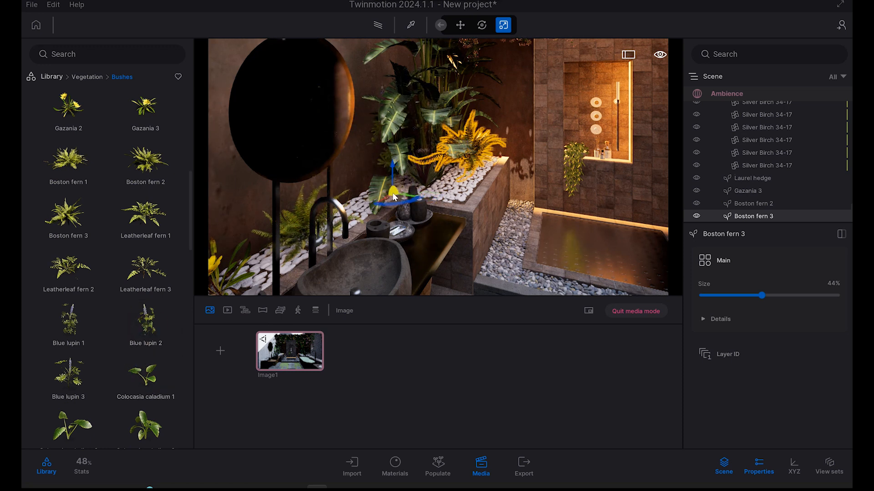
scroll(95, 374, "down", 2)
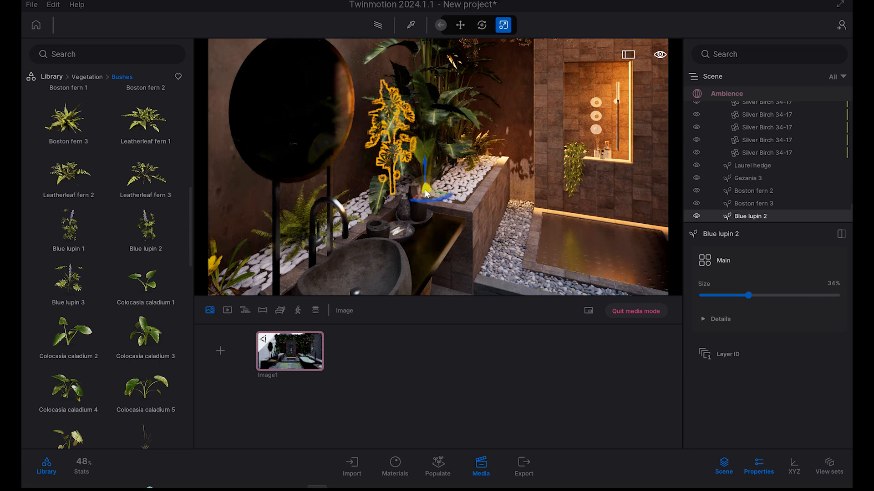
Place a Leatherleaf fern 1 on the pebbles behind the countertop accessories, then resize and rotate it.
scroll(117, 290, "up", 3)
left_click_drag(145, 246, 432, 194)
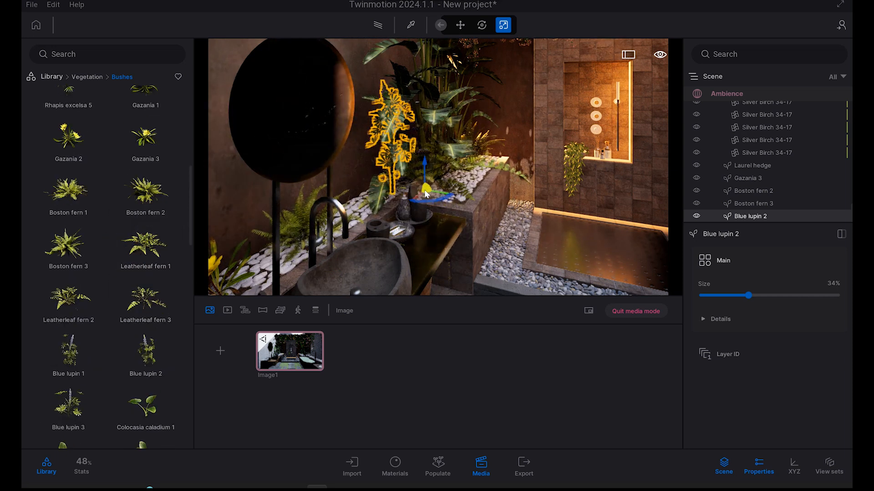
left_click_drag(428, 190, 489, 132)
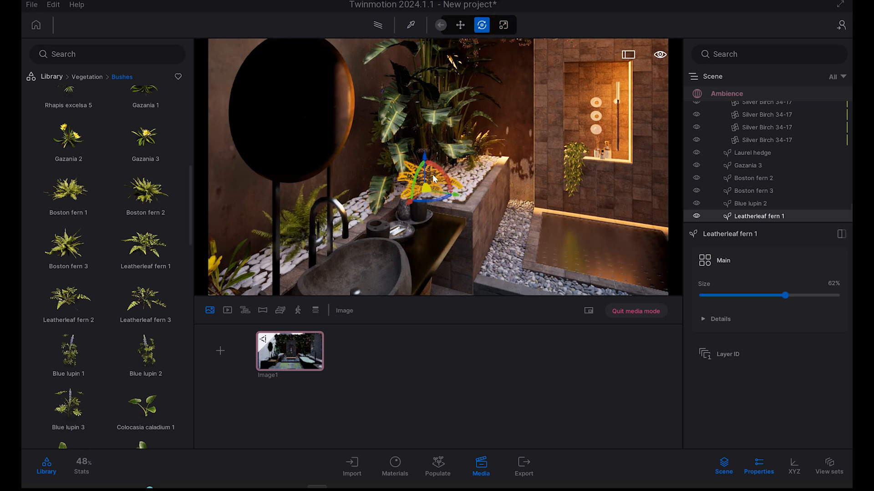
left_click_drag(431, 197, 413, 198)
Isolate the grass surface around the stepping stones so only that object is displayed.
key("s")
right_click_drag(492, 192, 605, 195)
right_click_drag(493, 175, 482, 236)
key("w")
key("s")
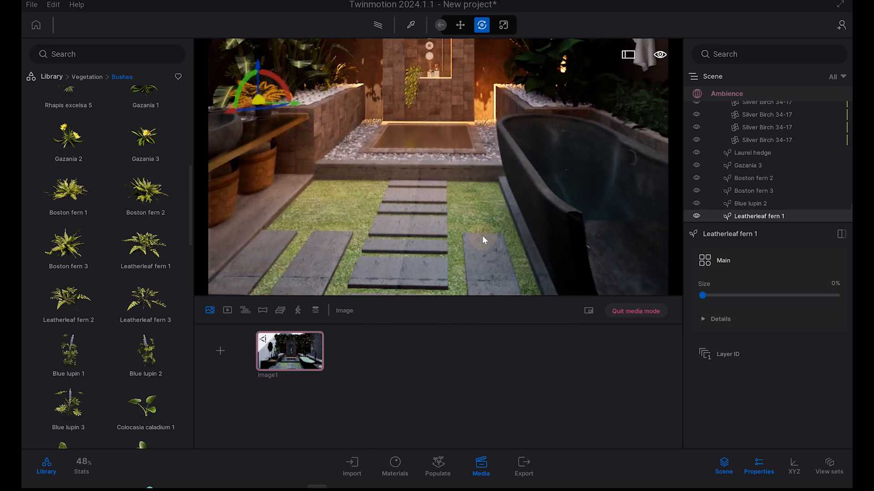
left_click(481, 211)
right_click(840, 167)
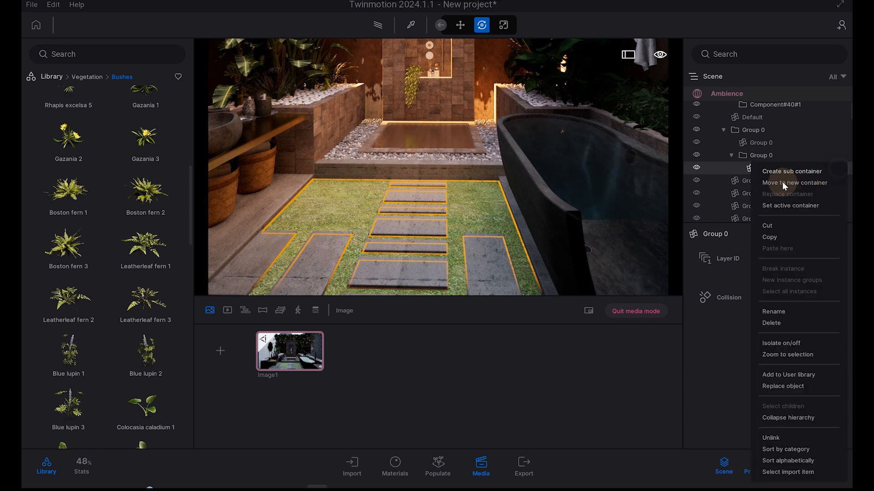
left_click(786, 342)
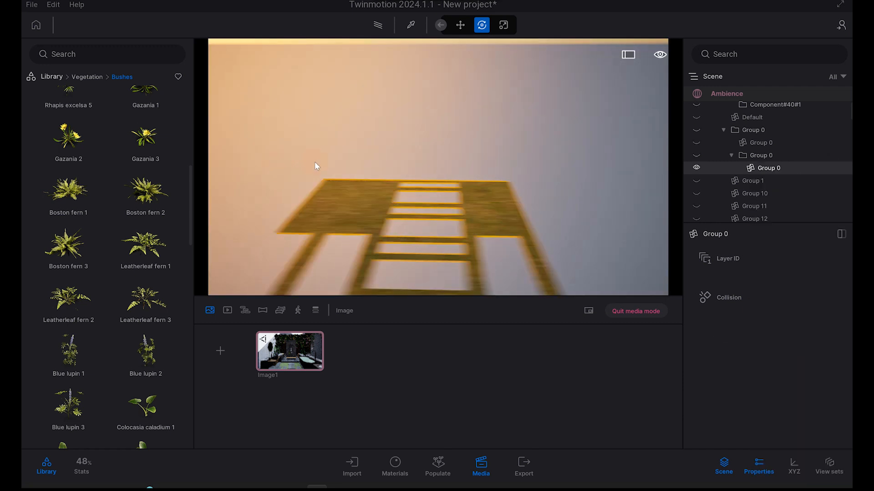
Load the Lawn 01 borders detail grass into the Scatter vegetation tool.
left_click(51, 77)
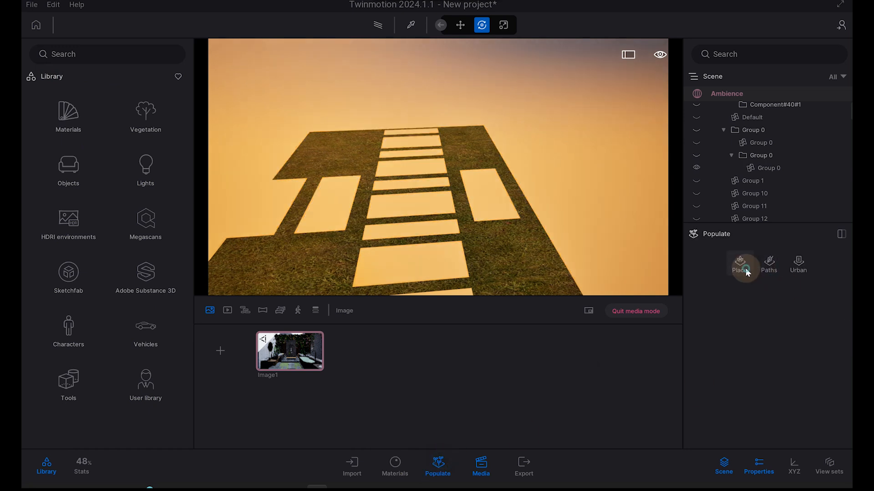
left_click(745, 268)
left_click(753, 301)
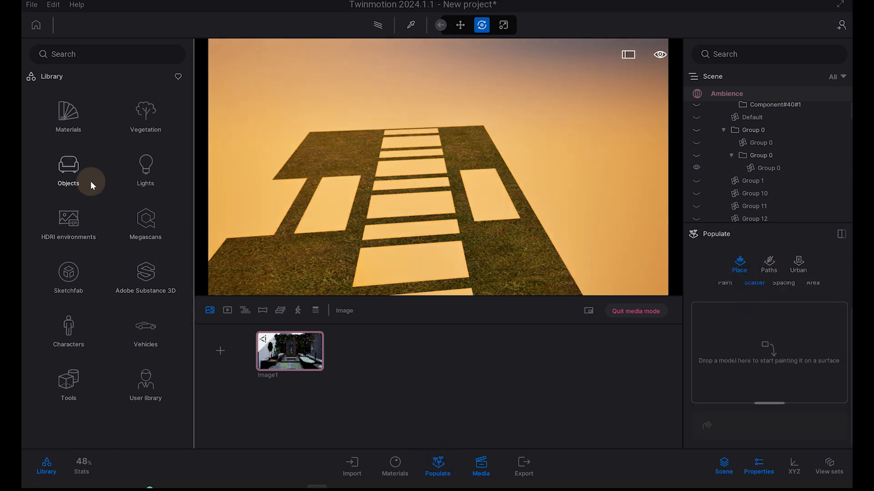
left_click(146, 110)
left_click(77, 207)
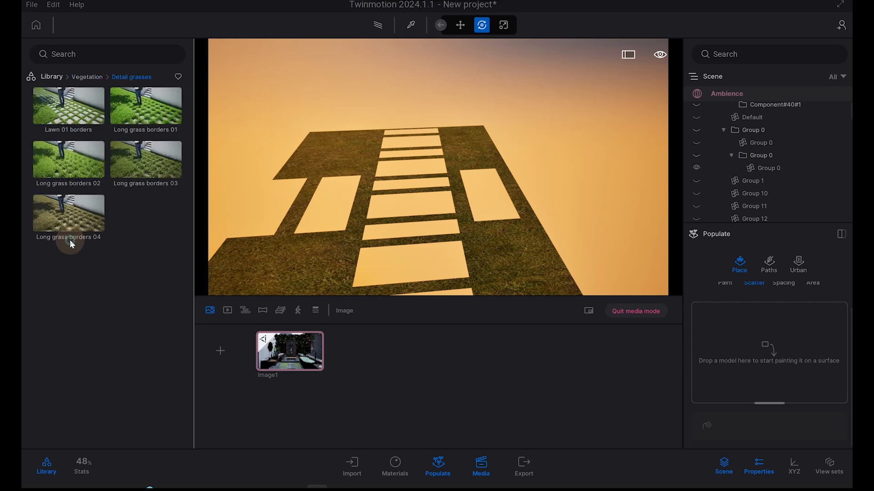
mouse_move(77, 109)
left_click_drag(75, 109, 771, 344)
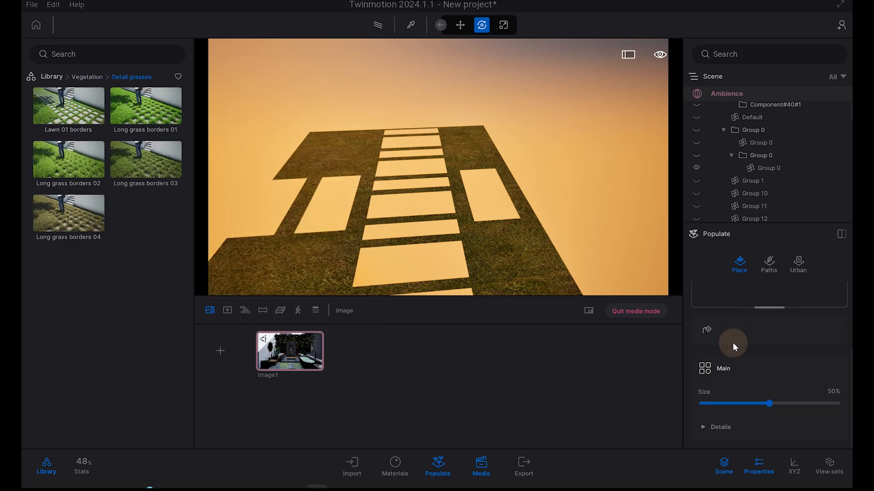
Scatter Lawn 01 borders densely over the isolated grass surface around the stepping stones.
left_click(708, 330)
left_click(543, 285)
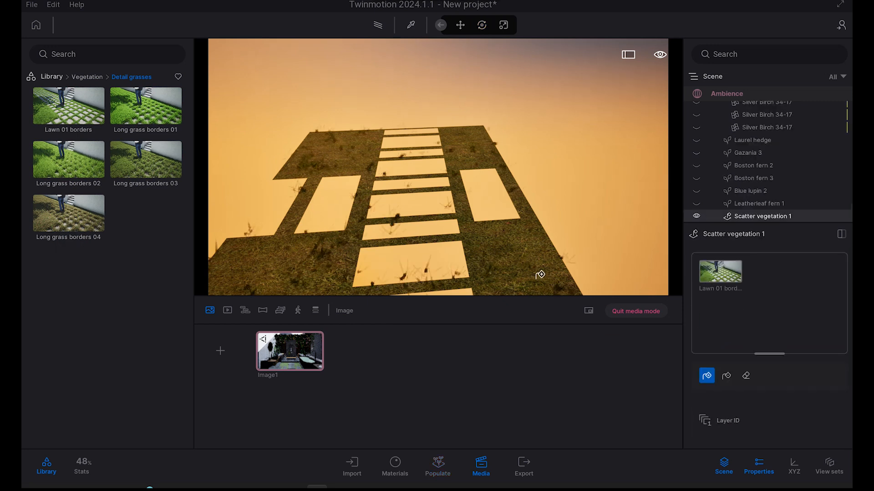
middle_click_drag(544, 260, 496, 184)
mouse_move(402, 204)
middle_mouse_down()
mouse_move(409, 165)
mouse_move(397, 195)
middle_mouse_up()
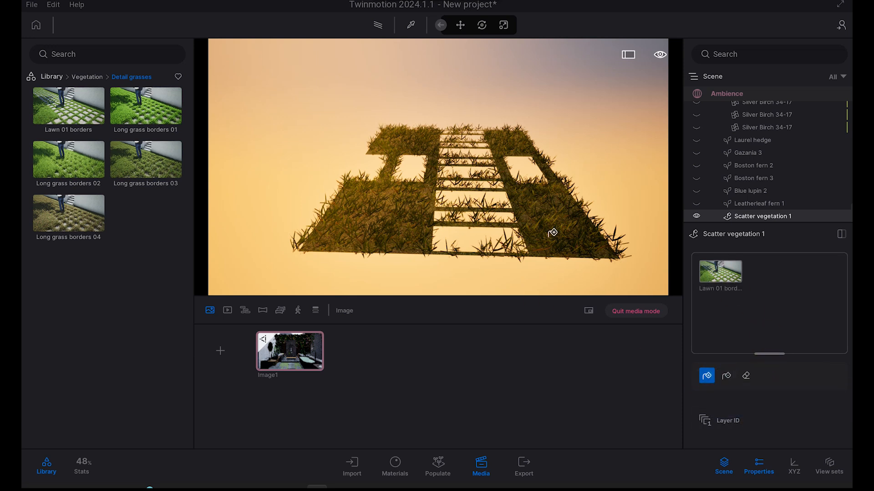
mouse_move(380, 172)
right_mouse_down()
mouse_move(389, 154)
mouse_move(380, 172)
right_mouse_up()
key("w")
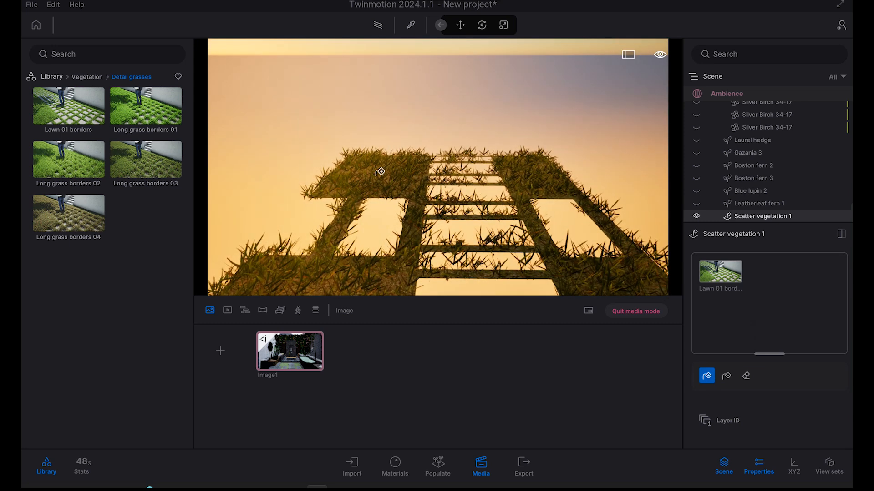
key("s")
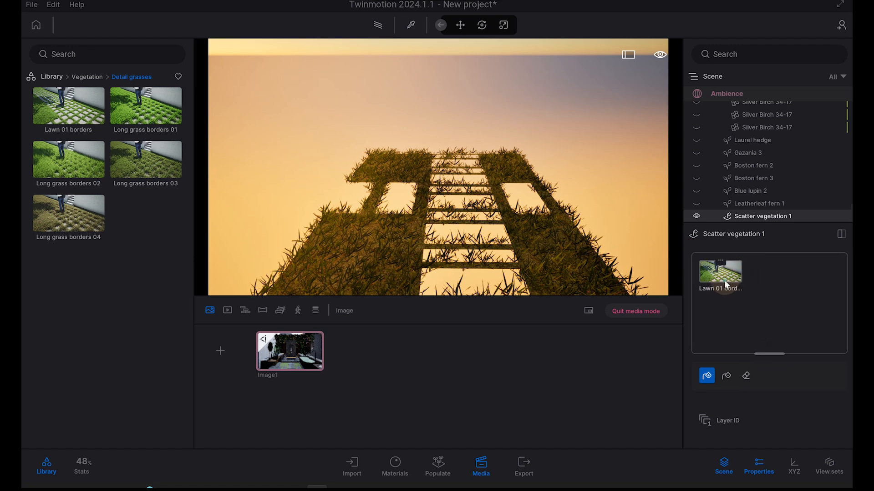
Set the scattered grass size to 49% and the vegetation eraser's diameter to 0.4 m.
left_click(762, 323)
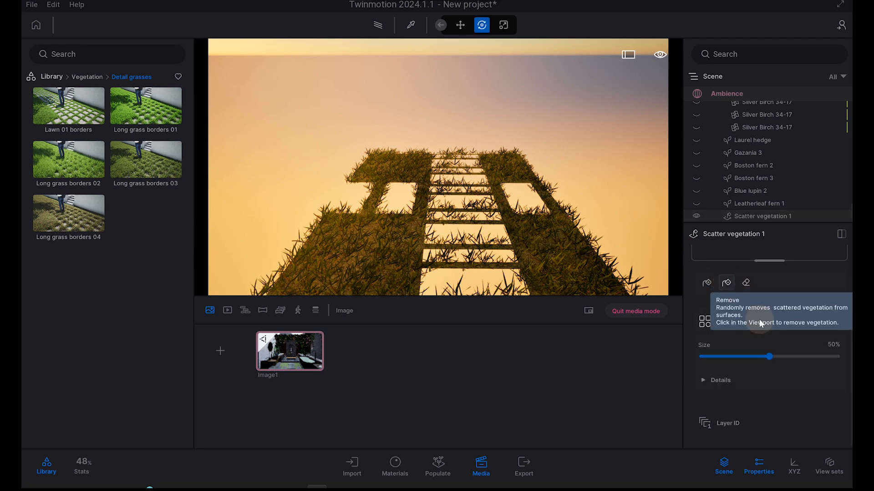
mouse_move(767, 357)
left_mouse_down()
mouse_move(717, 357)
mouse_move(809, 361)
mouse_move(703, 383)
left_mouse_up()
left_click(746, 283)
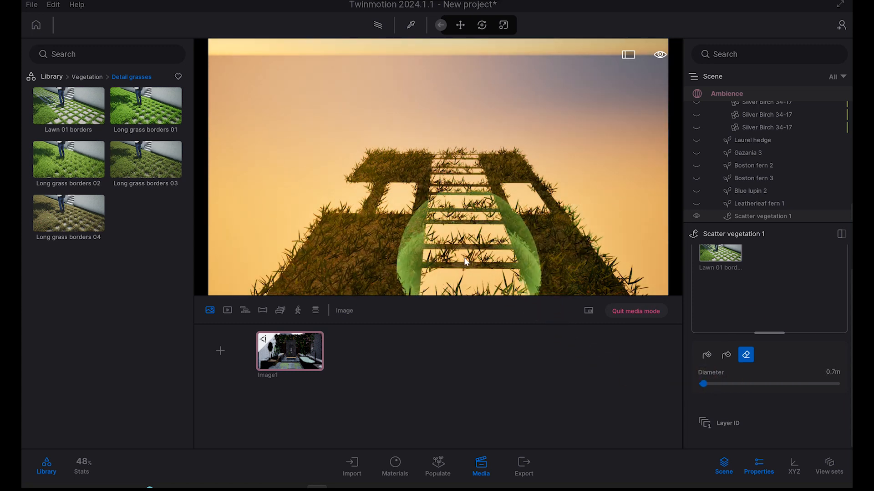
left_click(834, 372)
type("0.4")
key("Return")
Erase the scattered grass along the central stepping-stone path and turn off isolation to restore the whole bathroom scene.
mouse_move(473, 263)
left_mouse_down()
mouse_move(473, 221)
mouse_move(454, 148)
left_mouse_up()
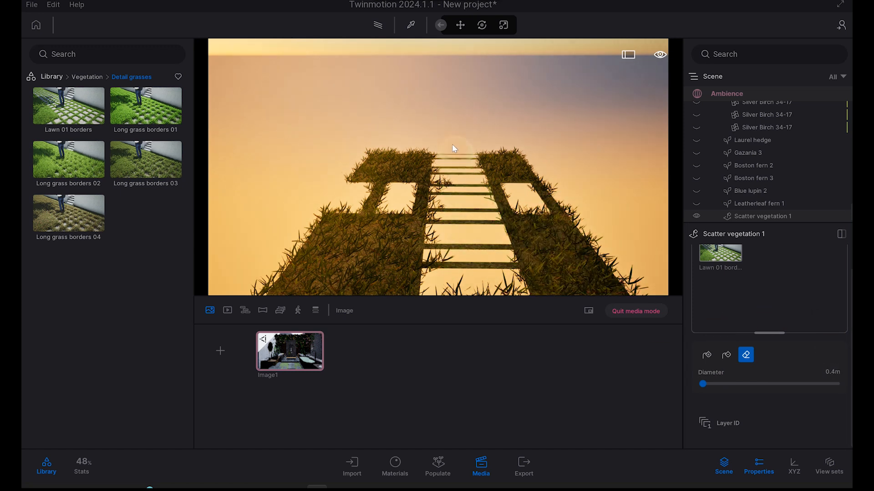
scroll(456, 173, "down", 5)
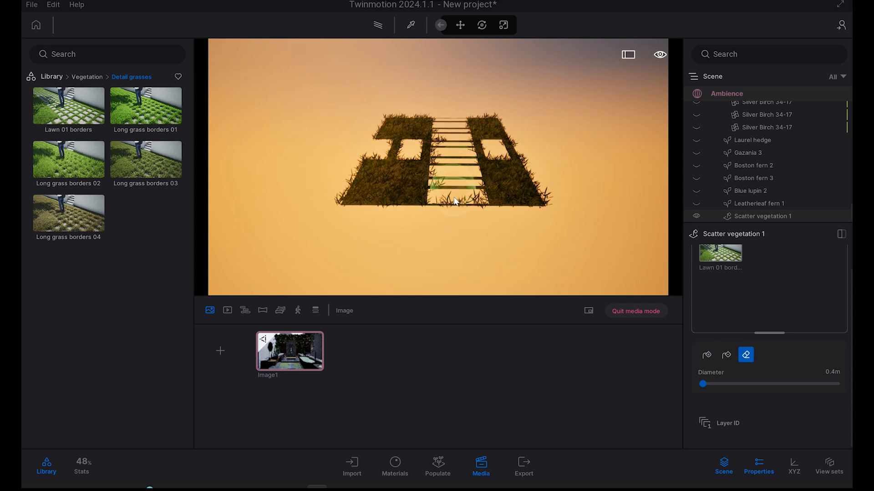
mouse_move(451, 190)
left_mouse_down()
mouse_move(460, 215)
mouse_move(459, 163)
left_mouse_up()
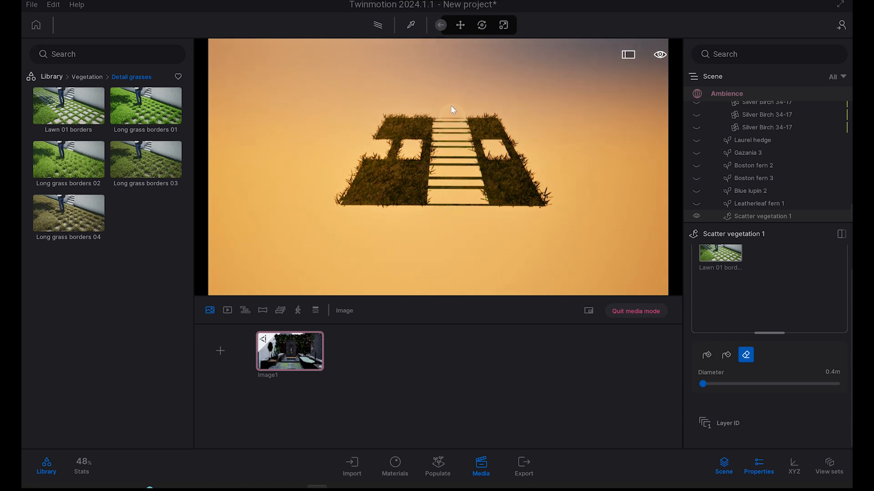
left_click(837, 220)
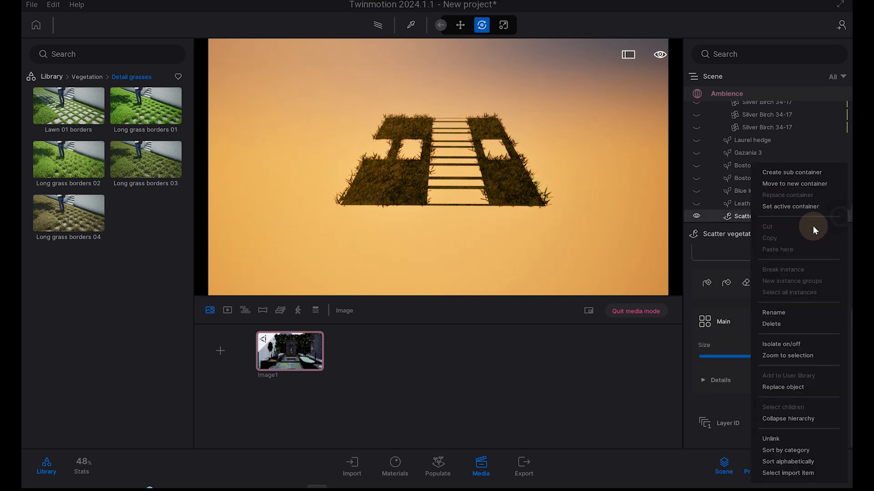
left_click(789, 346)
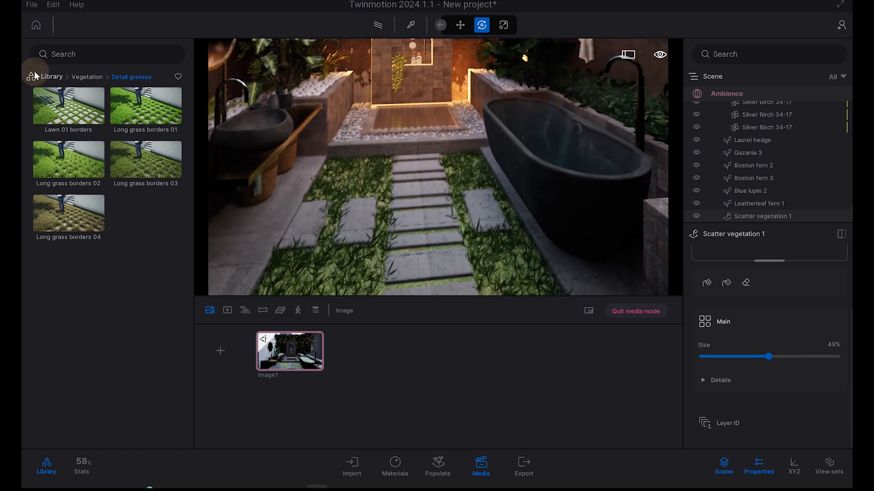
Apply the Grass 2 nature ground material to the lawn between the stepping stones and return to the Image1 view.
left_click(47, 77)
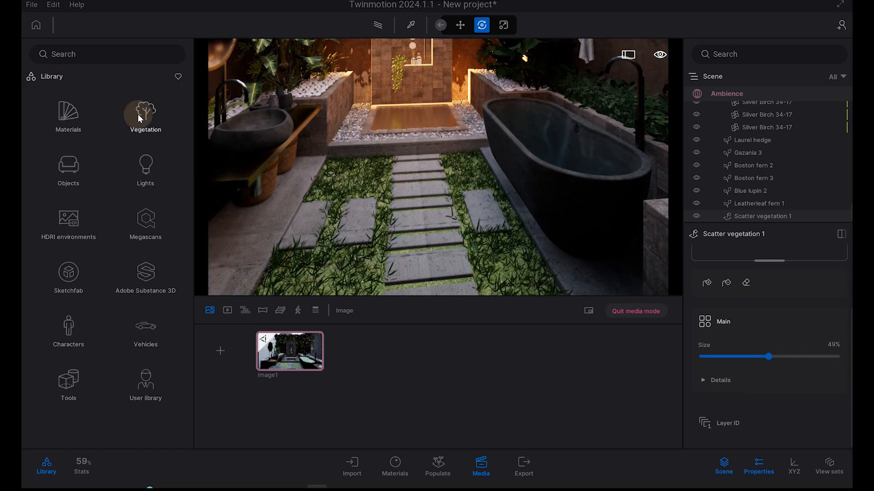
left_click(137, 114)
left_click(58, 76)
left_click(135, 167)
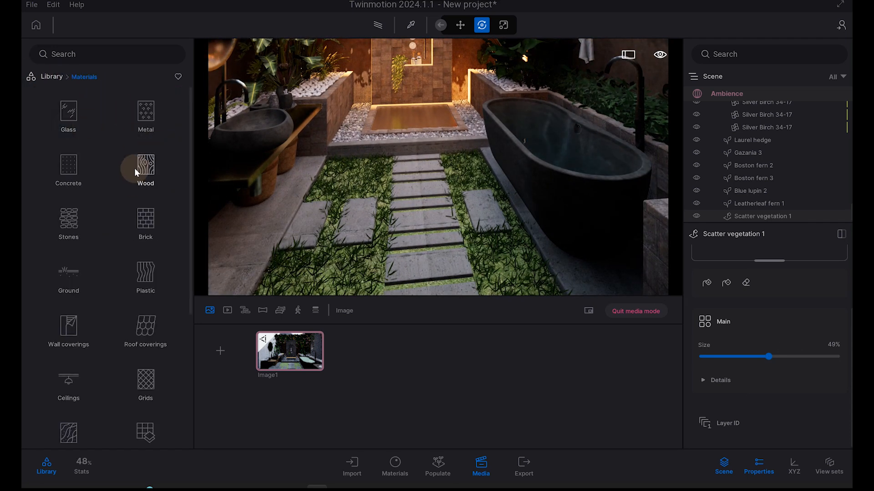
scroll(72, 384, "down", 2)
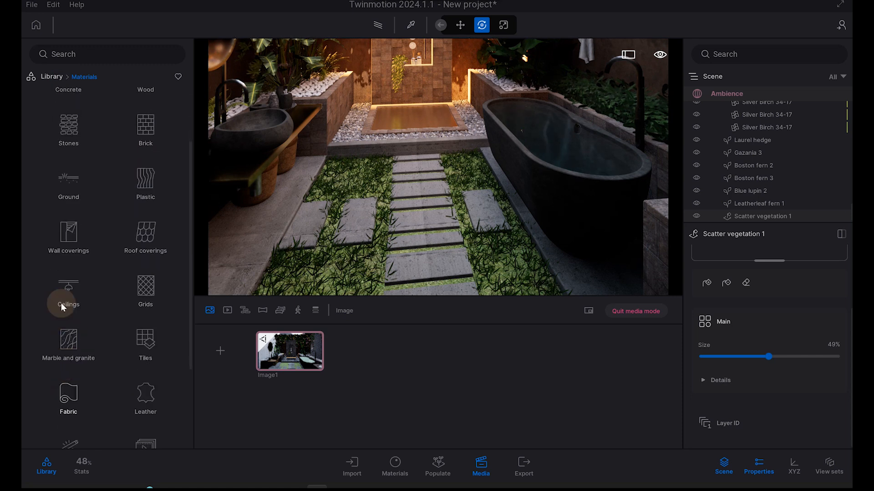
left_click(73, 184)
left_click(146, 121)
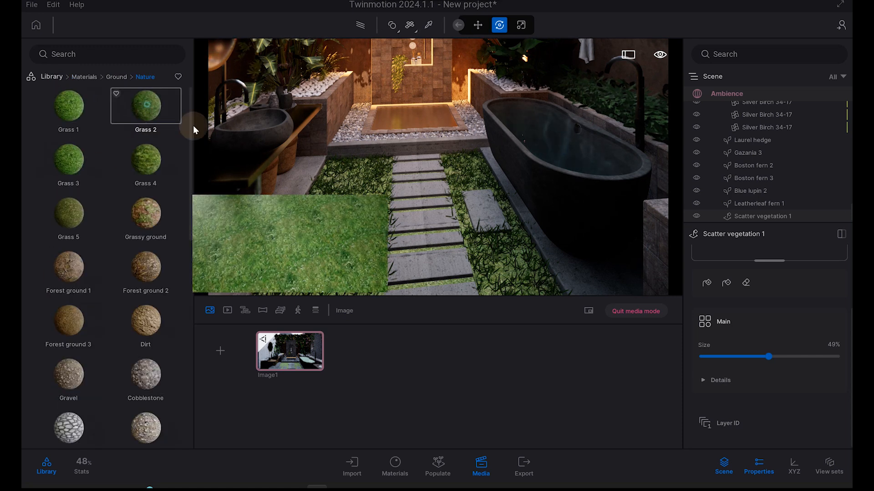
left_click_drag(193, 130, 514, 257)
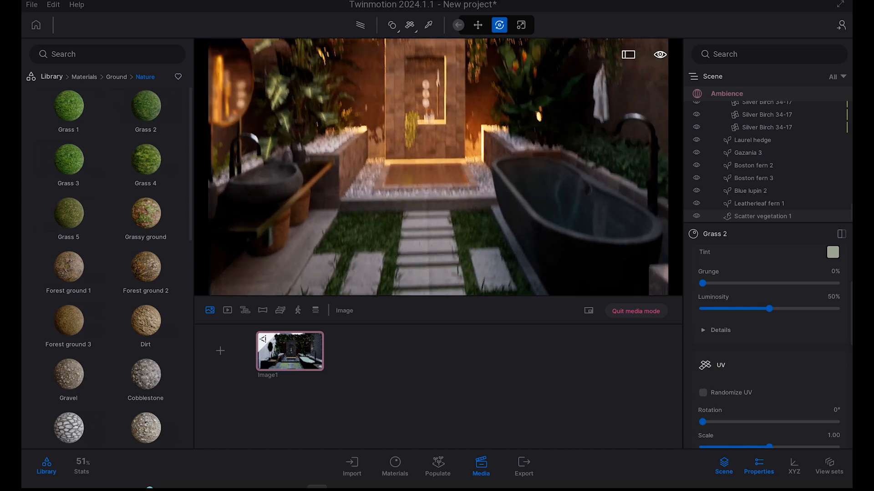
left_click(284, 354)
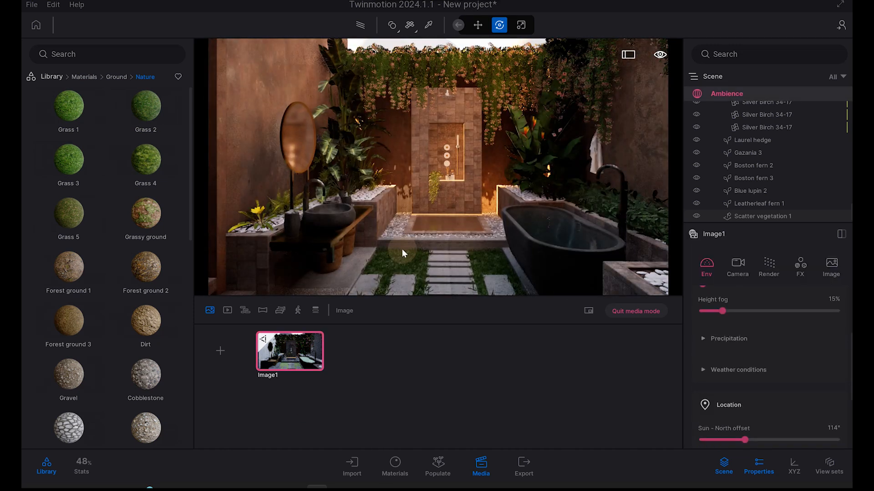
Review Image1's environment settings and try enabling the HDRI environment as a skydome.
scroll(780, 350, "up", 3)
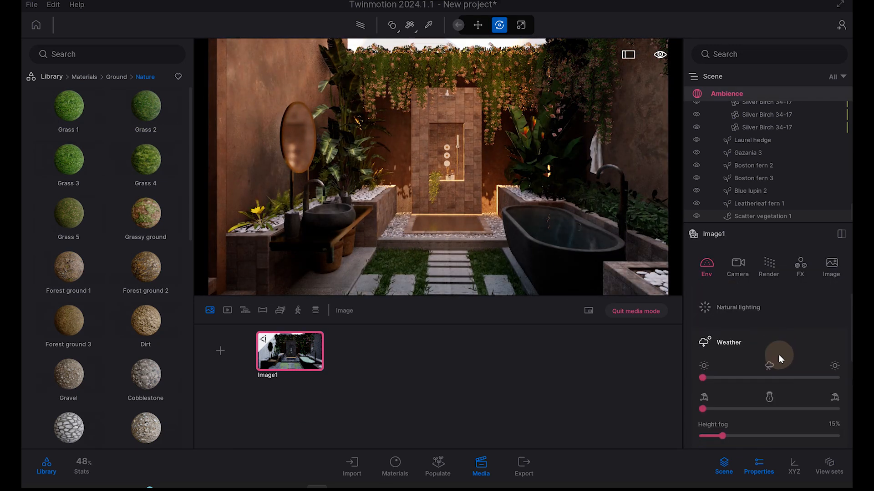
scroll(810, 343, "down", 3)
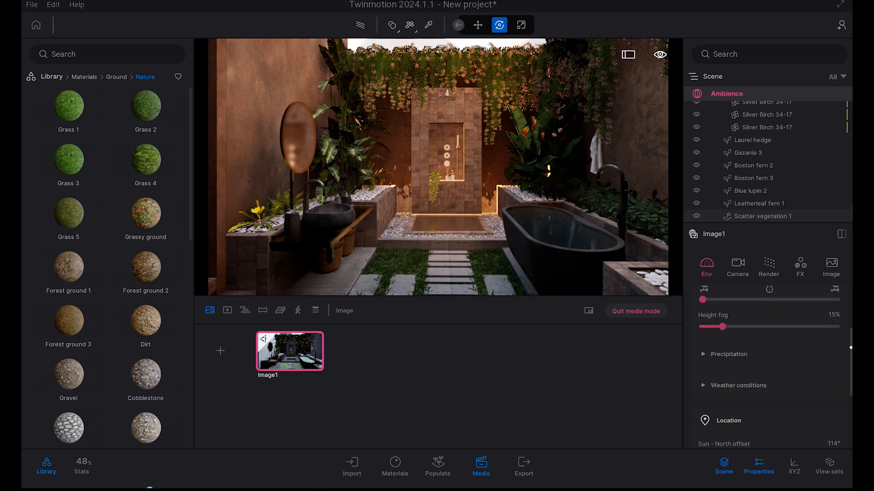
left_click_drag(851, 348, 850, 341)
scroll(805, 359, "up", 3)
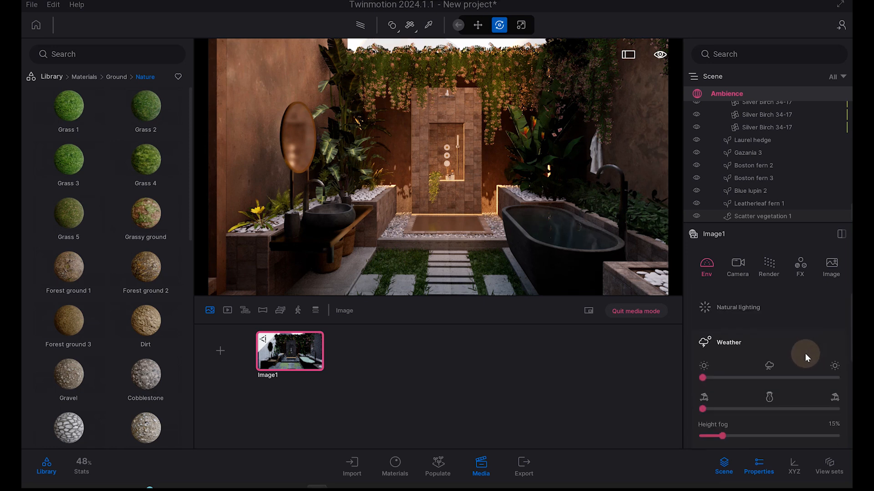
left_click(738, 292)
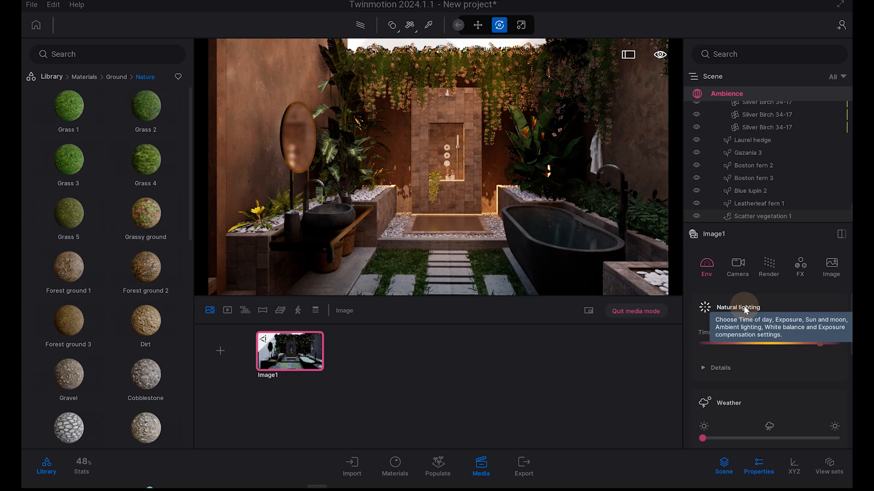
scroll(744, 306, "down", 5)
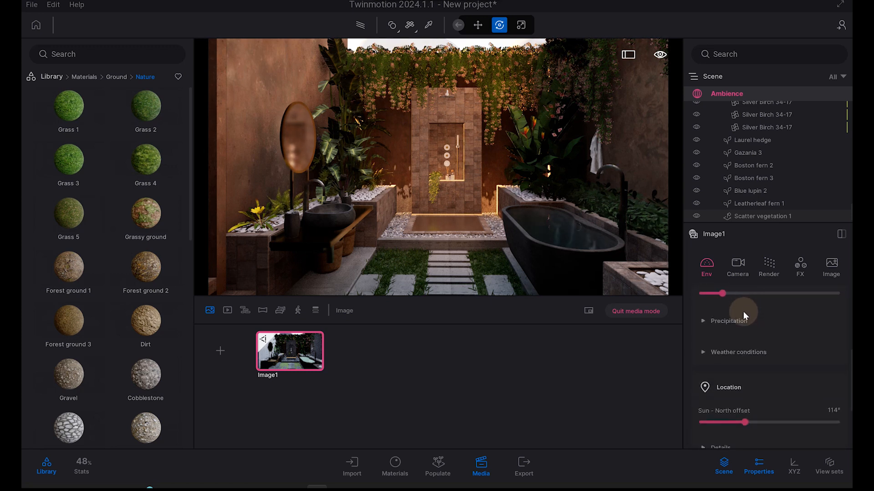
scroll(743, 318, "down", 3)
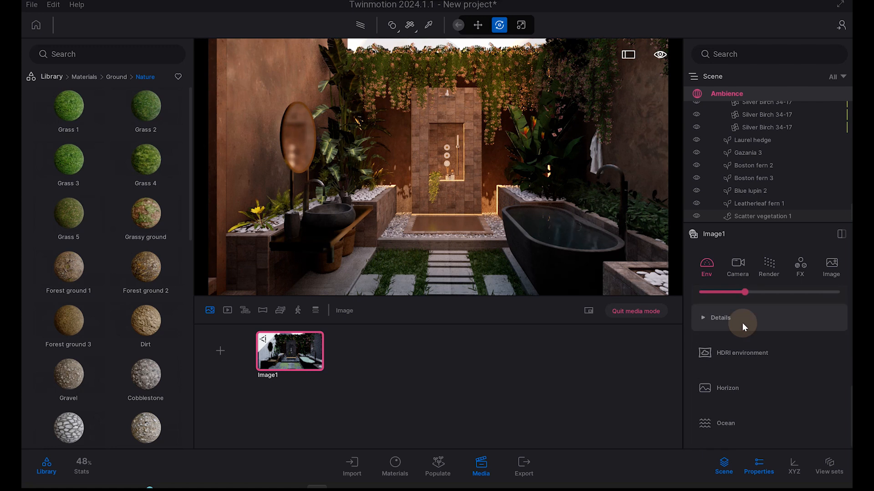
left_click(740, 352)
left_click(711, 380)
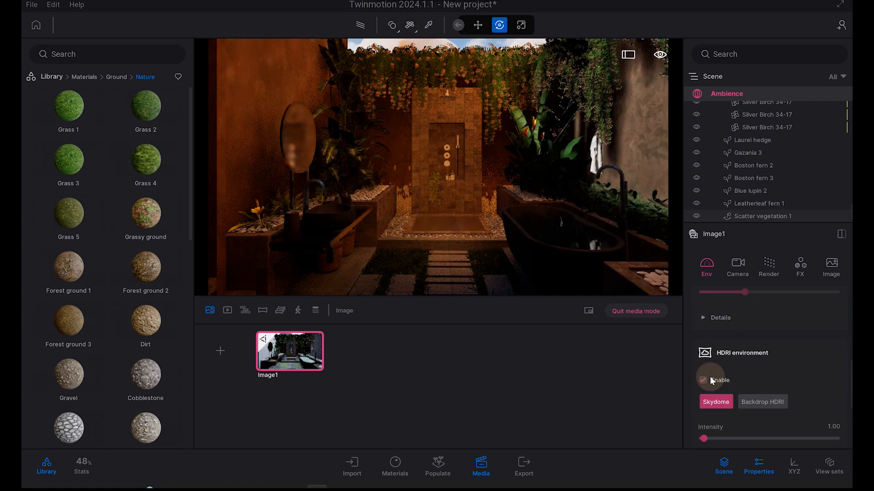
left_click(710, 379)
Add a second media image with the view angled towards the round mirror, basin and shower.
right_click_drag(346, 169, 263, 138)
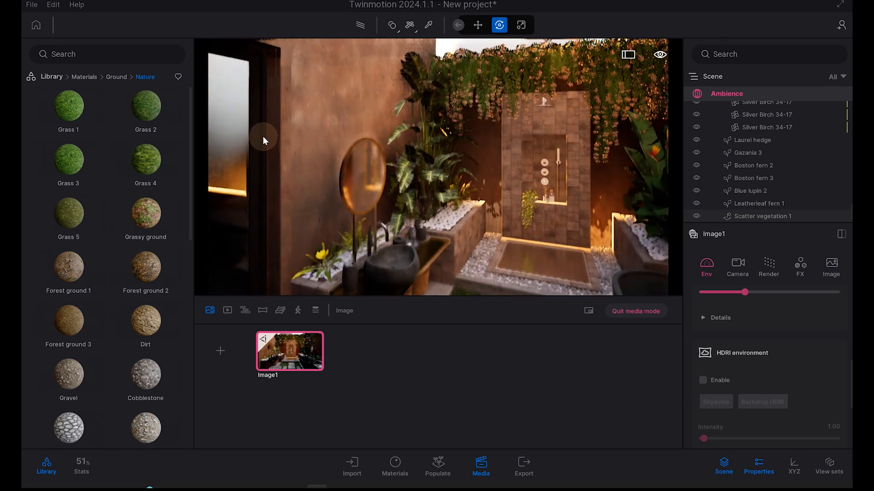
left_click(220, 351)
scroll(761, 366, "up", 2)
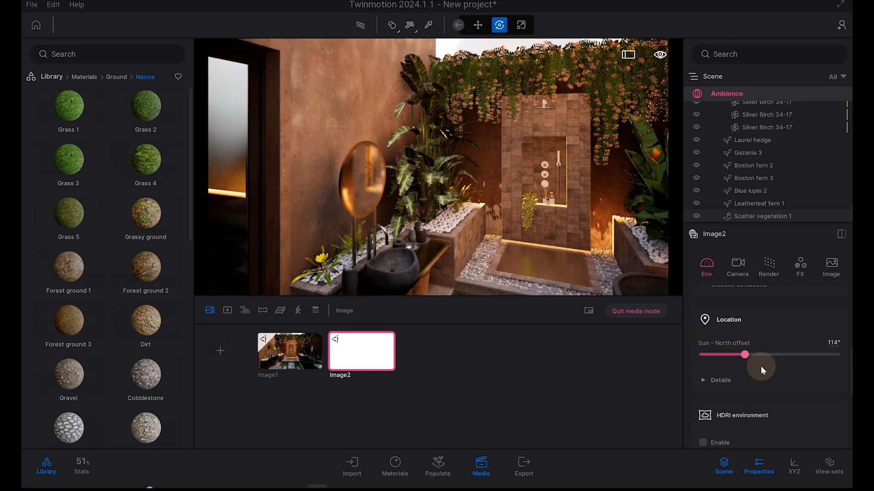
Set the near clipping of Image2's camera to 0.74 m.
left_click(740, 264)
scroll(806, 358, "down", 1)
scroll(802, 367, "up", 2)
scroll(785, 364, "up", 1)
scroll(777, 356, "down", 3)
scroll(761, 328, "up", 1)
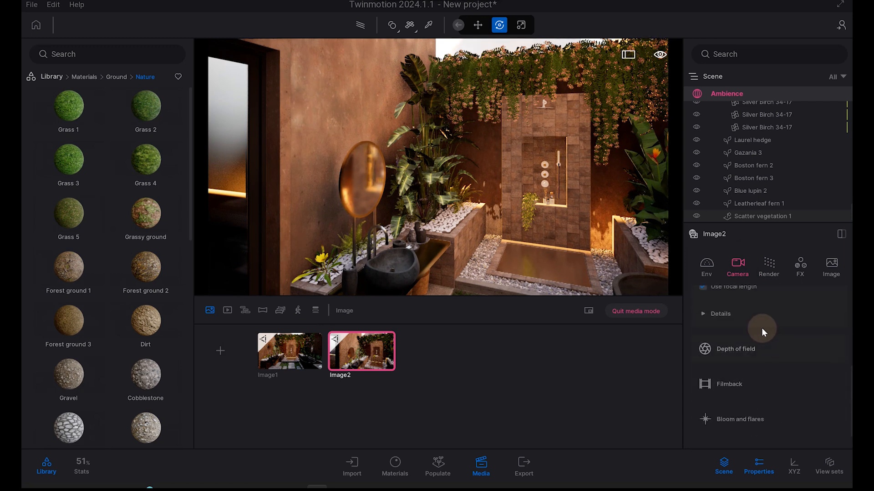
left_click(747, 320)
scroll(758, 418, "down", 2)
left_click(800, 391)
Place a Falling Ivy 1 plant from the miscellaneous vegetation on the wall beside the round mirror.
right_click_drag(522, 227, 185, 129)
key("w")
key("s")
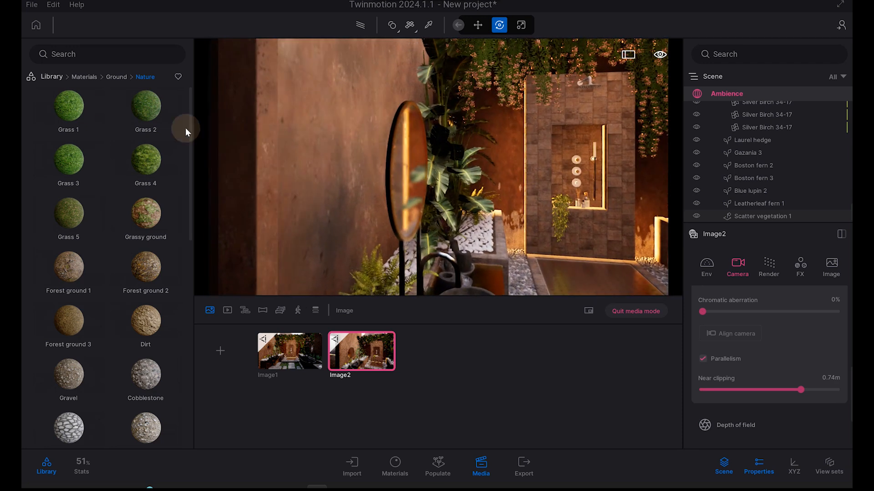
left_click(62, 76)
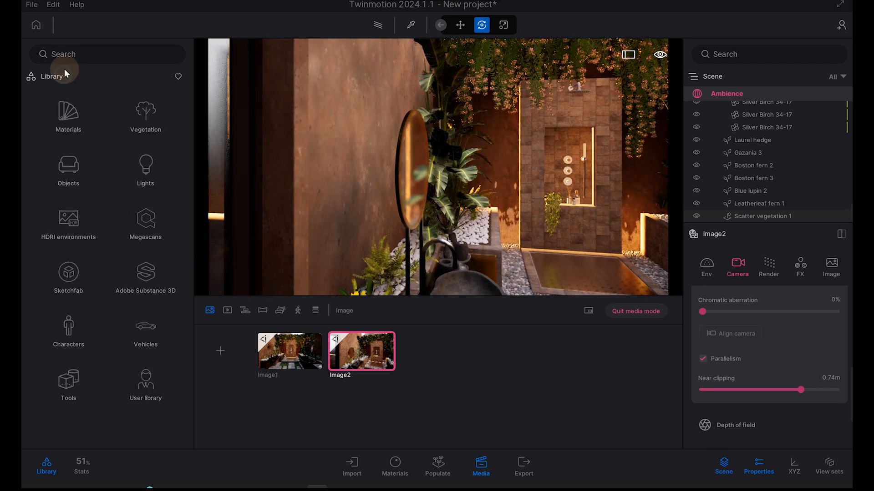
left_click(140, 115)
left_click(82, 282)
scroll(103, 226, "down", 2)
left_click_drag(146, 350, 390, 154)
Shift the falling ivy slightly along the wall and check it from the wider bathroom view.
key("a")
right_click_drag(408, 163, 419, 165)
key("d")
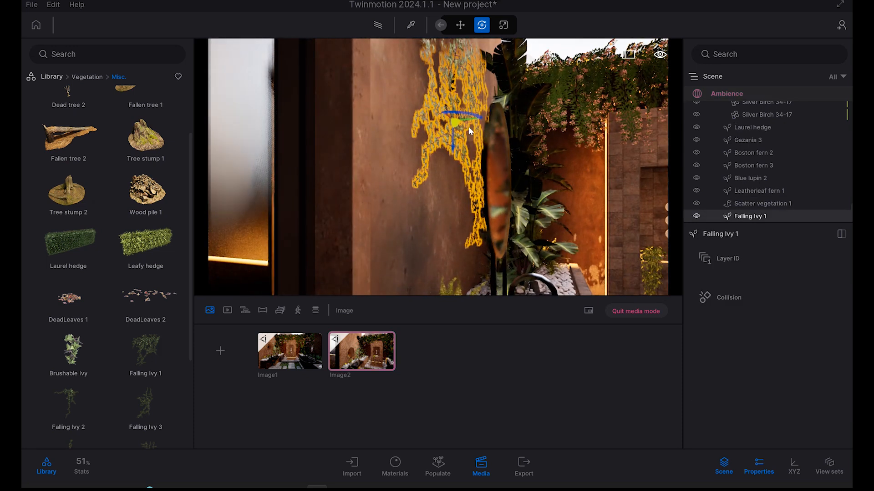
left_click_drag(465, 116, 457, 119)
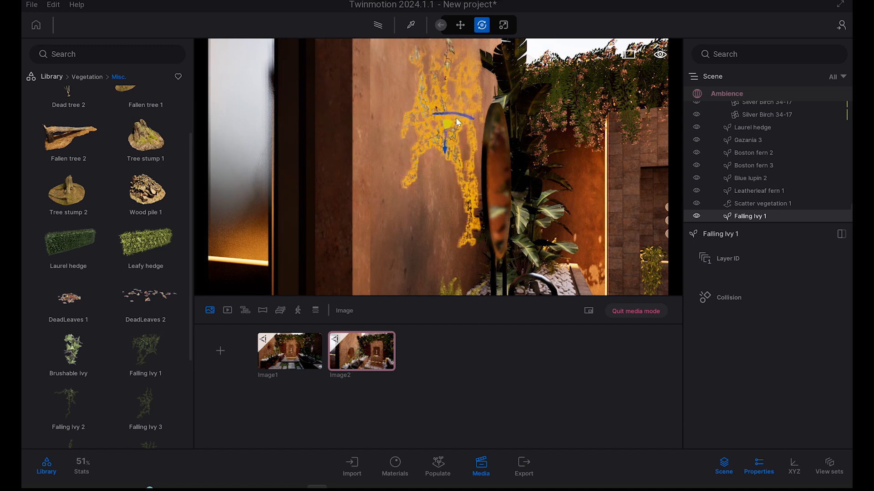
left_click_drag(459, 122, 459, 121)
right_click_drag(499, 172, 367, 123)
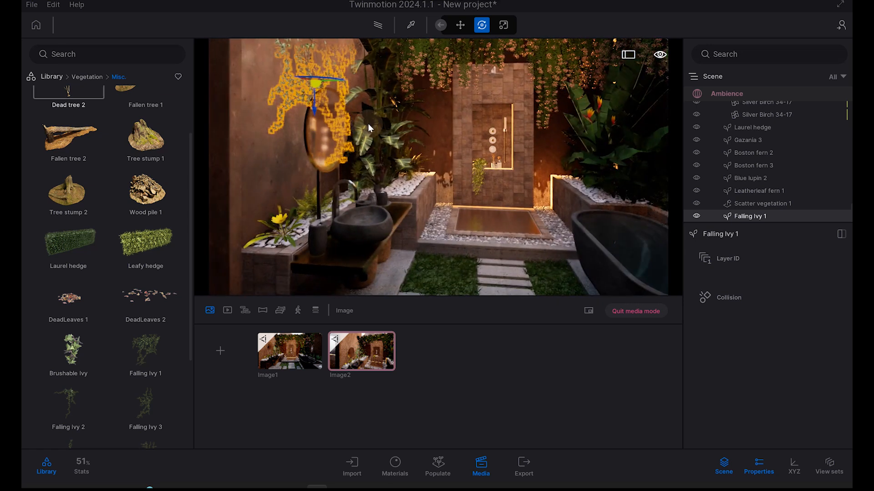
Delete the imported stain geometry, Group 17, from the walls around the shower.
key("w")
right_click_drag(439, 165, 415, 188)
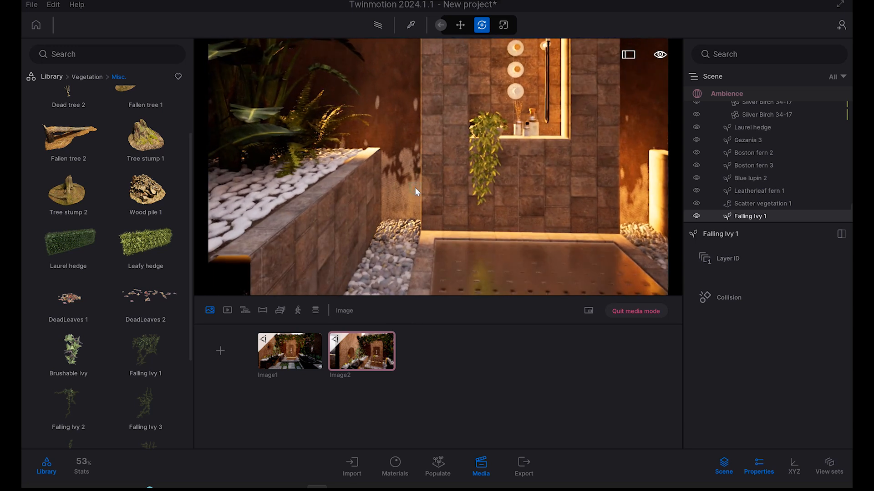
left_click(415, 191)
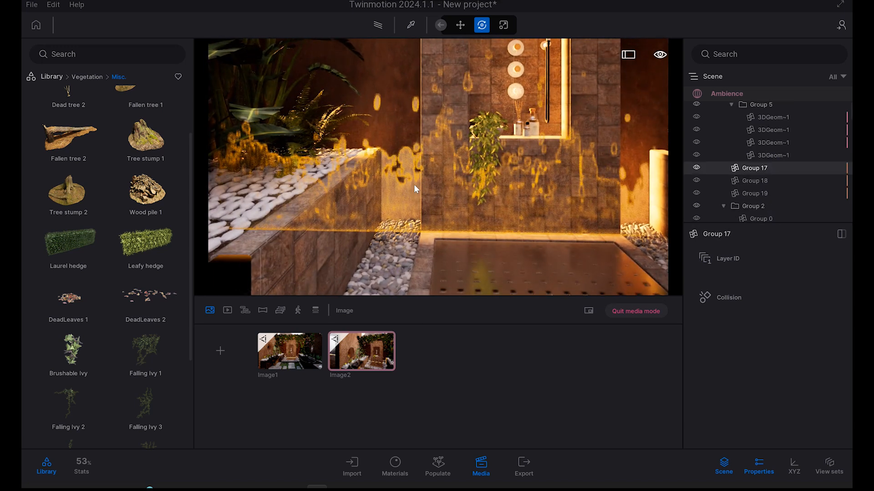
Place two Mossy dirt 2 decals at the base of the walls around the shower.
left_click(50, 78)
left_click(71, 169)
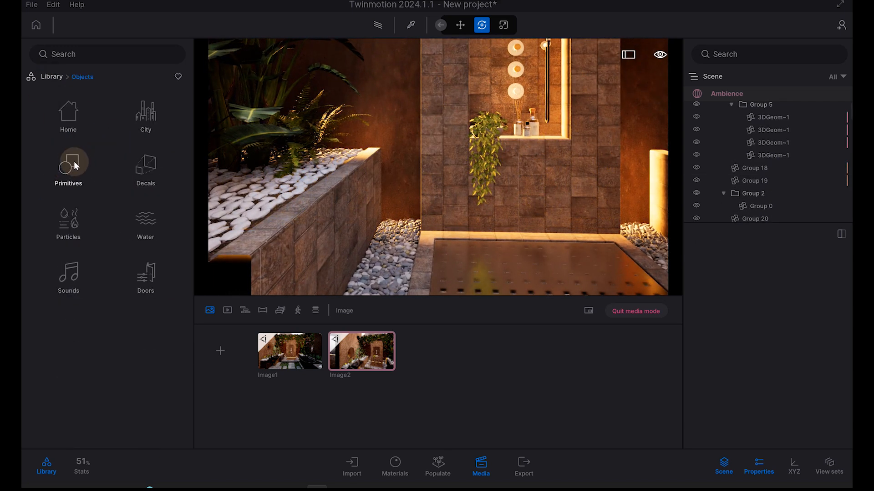
left_click(145, 166)
scroll(155, 196, "down", 10)
scroll(157, 237, "down", 12)
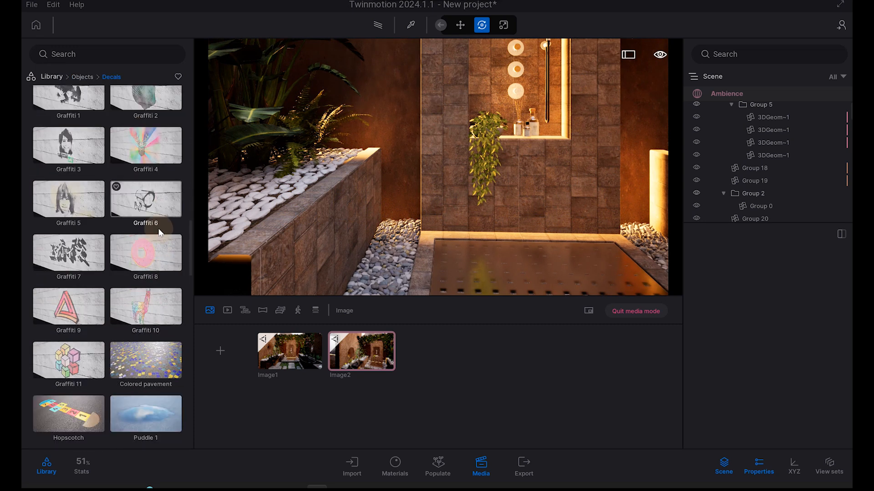
scroll(159, 230, "down", 10)
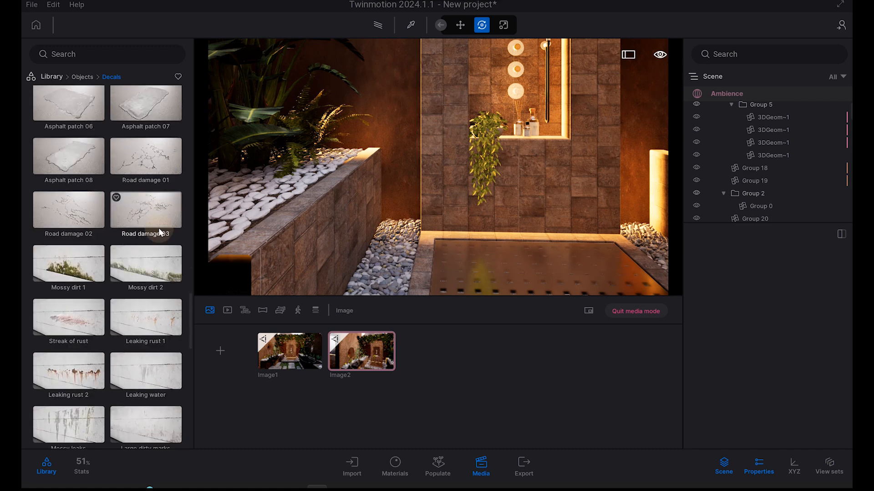
left_click_drag(496, 229, 429, 206)
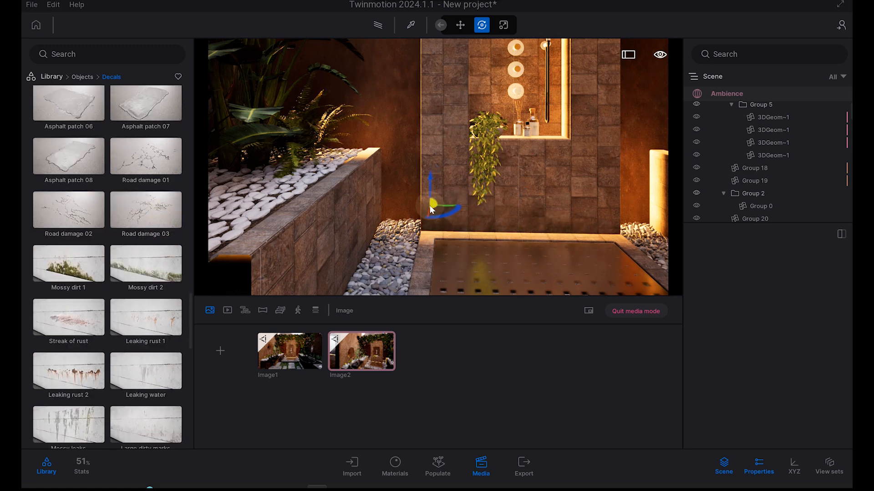
left_click(391, 203)
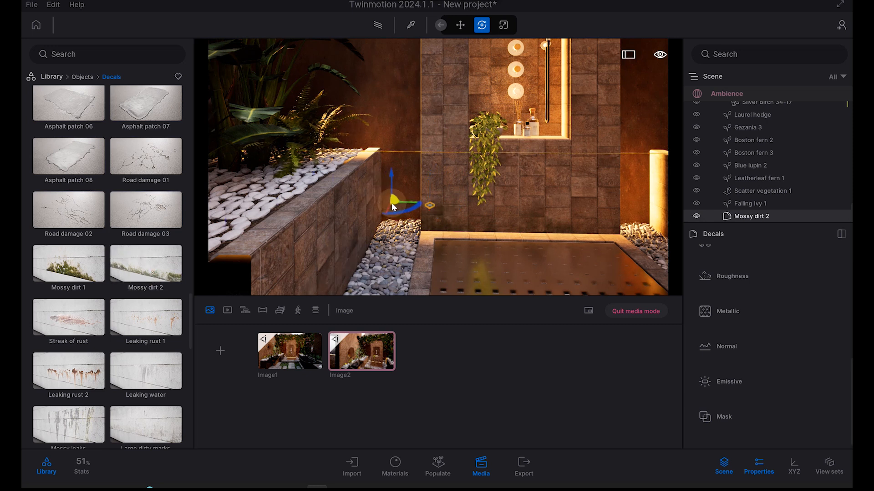
Add two more Mossy dirt 2 decals along the low planter wall between the shower and the basin.
scroll(532, 197, "down", 3)
middle_click_drag(532, 197, 464, 202)
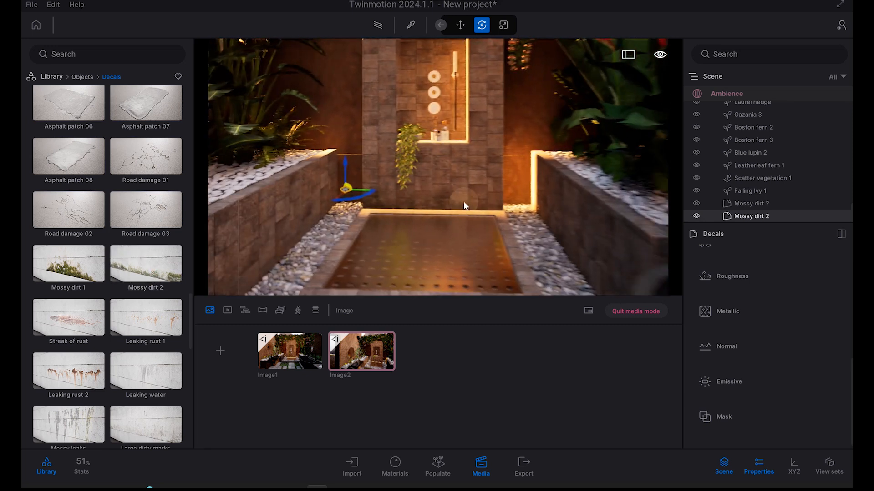
right_click_drag(463, 202, 436, 203)
scroll(436, 203, "down", 3)
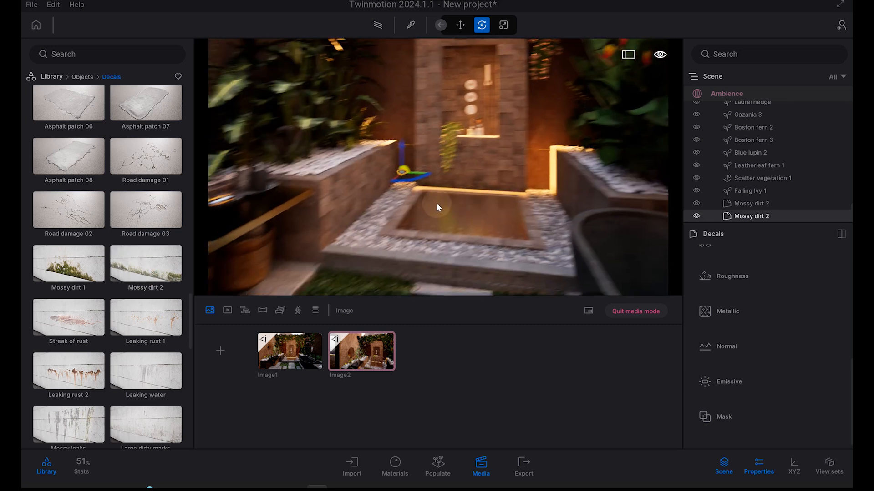
left_click_drag(139, 269, 363, 197)
key("a")
left_click_drag(148, 265, 356, 217)
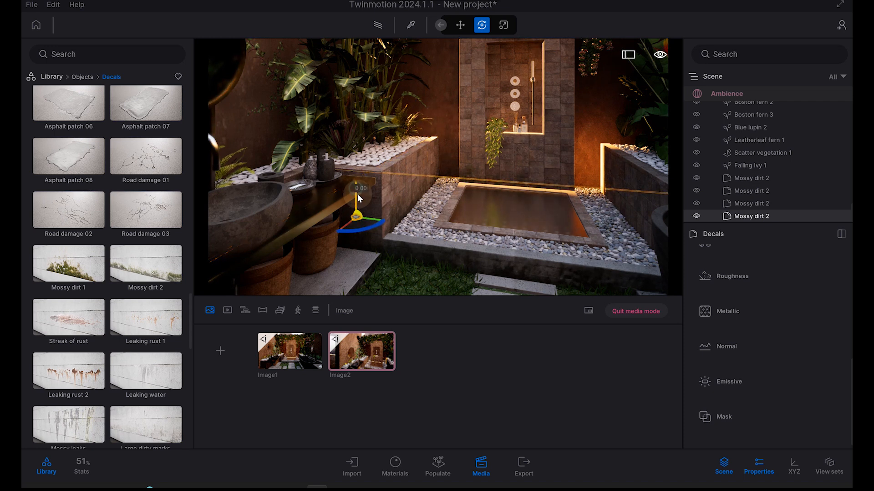
Add another two Mossy dirt 2 decals to the base of the wall beneath the basin counter.
key("s")
right_click_drag(511, 233, 400, 233)
left_click_drag(164, 272, 378, 197)
right_click_drag(378, 196, 414, 221)
left_click_drag(157, 261, 350, 210)
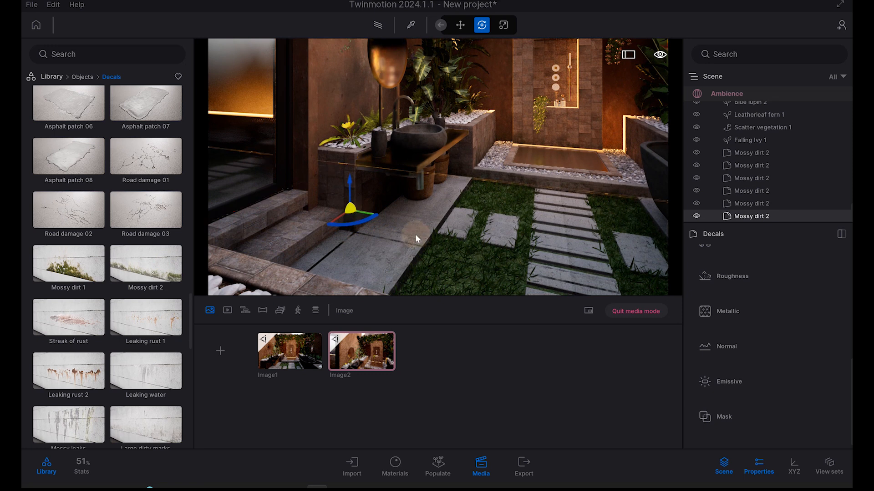
right_click_drag(428, 232, 400, 218)
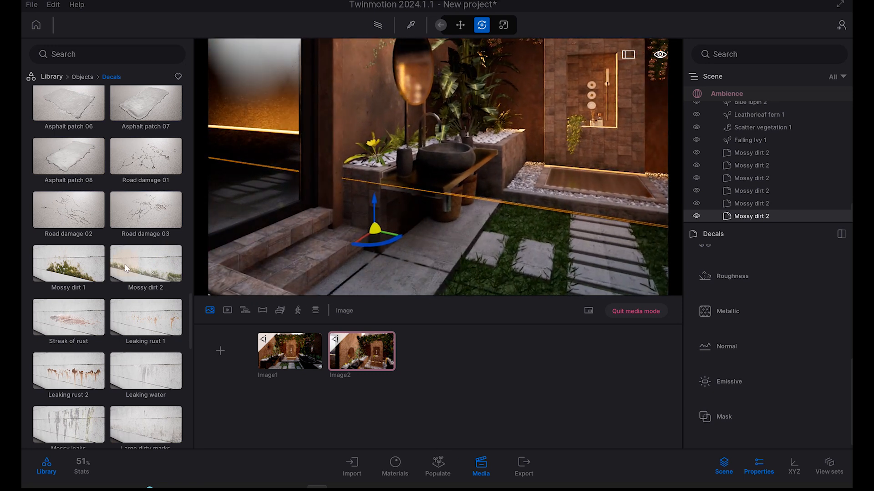
scroll(91, 273, "down", 3)
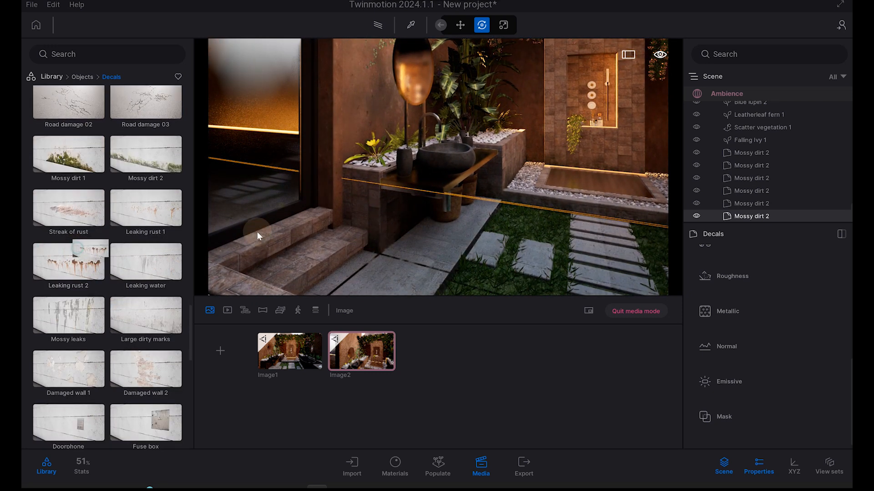
scroll(94, 348, "down", 2)
scroll(151, 350, "down", 10)
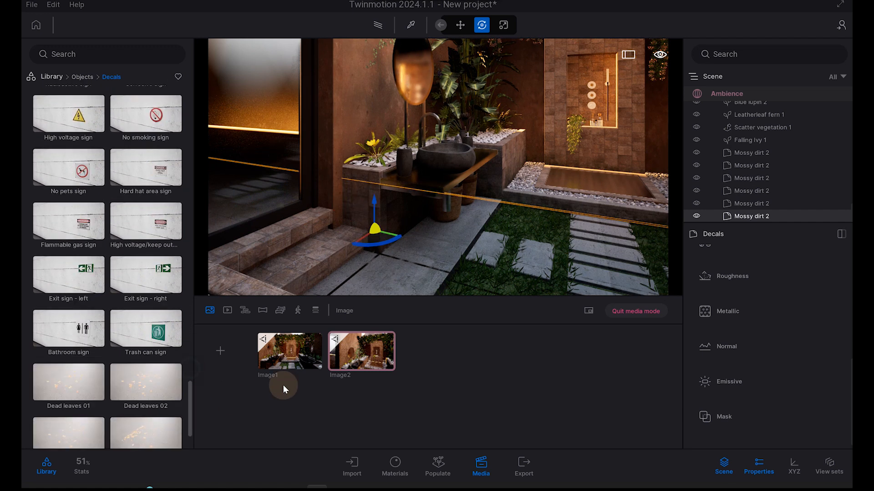
From the Image1 view, duplicate the Gazania 3 flower from the basin planter into the planter beside the bathtub.
left_click(290, 358)
left_click(468, 269)
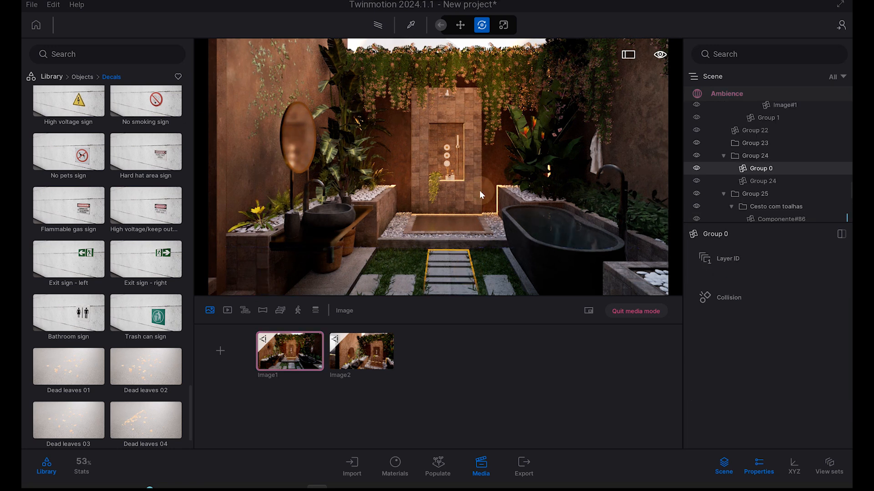
left_click(258, 214)
left_click_drag(265, 228, 668, 281, "shift")
left_click(407, 295)
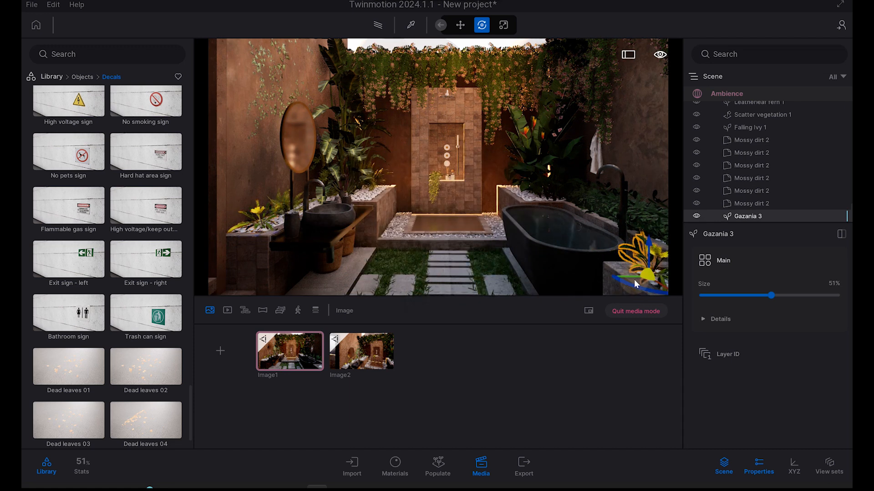
Apply the Asphalt road 1 man-made ground material to the tiled shower wall and planter surfaces.
left_click(51, 77)
left_click(69, 118)
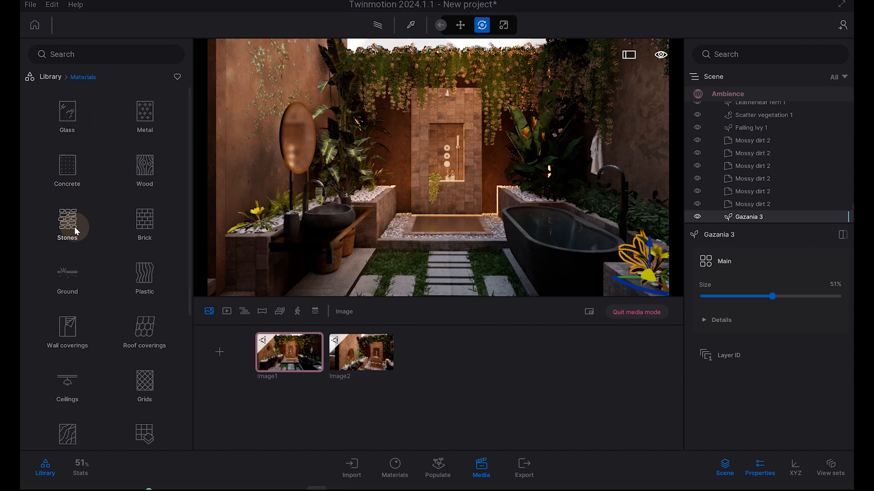
left_click(74, 292)
left_click(80, 130)
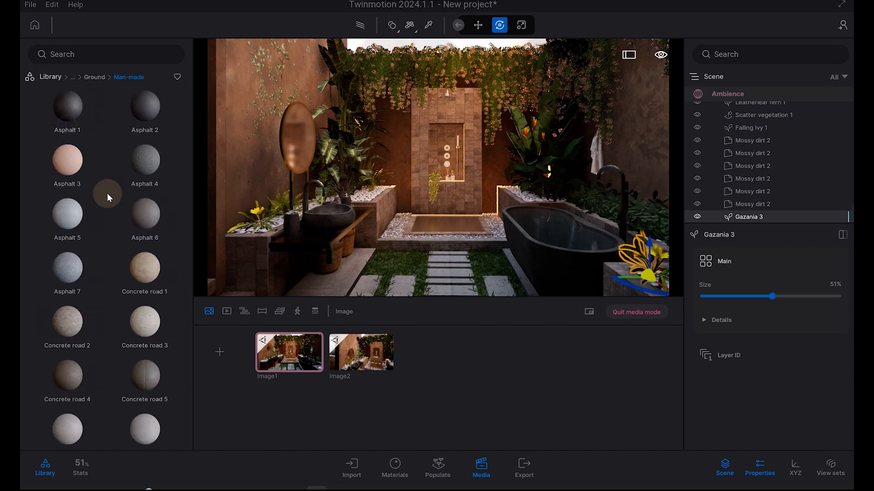
scroll(114, 218, "down", 5)
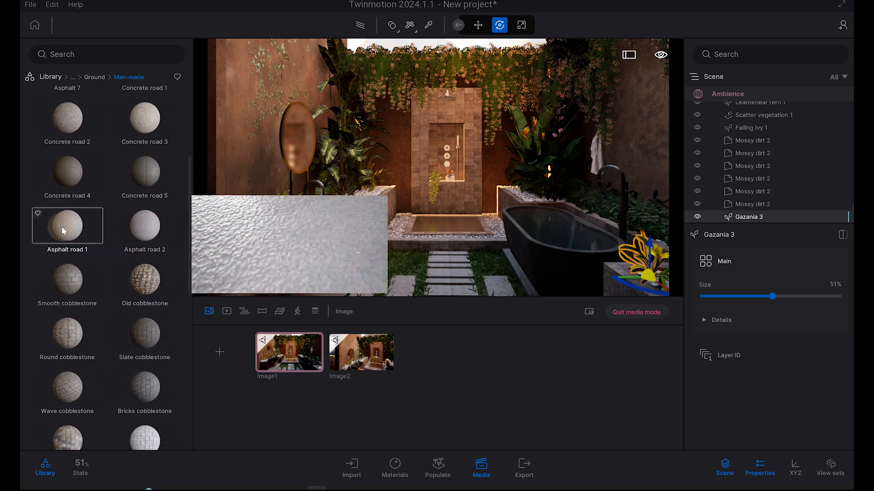
left_click_drag(70, 178, 366, 196)
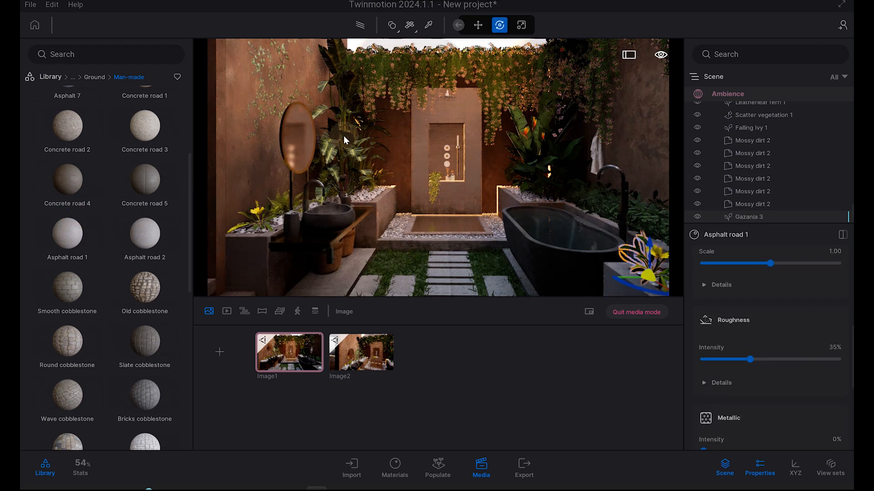
Review the Asphalt road 1 material's settings and set its grunge to about 27%.
left_click(428, 25)
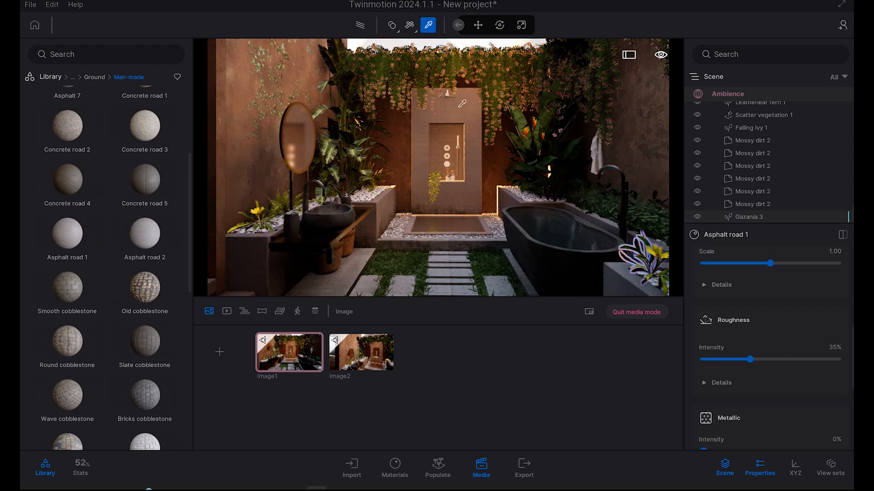
left_click(758, 284)
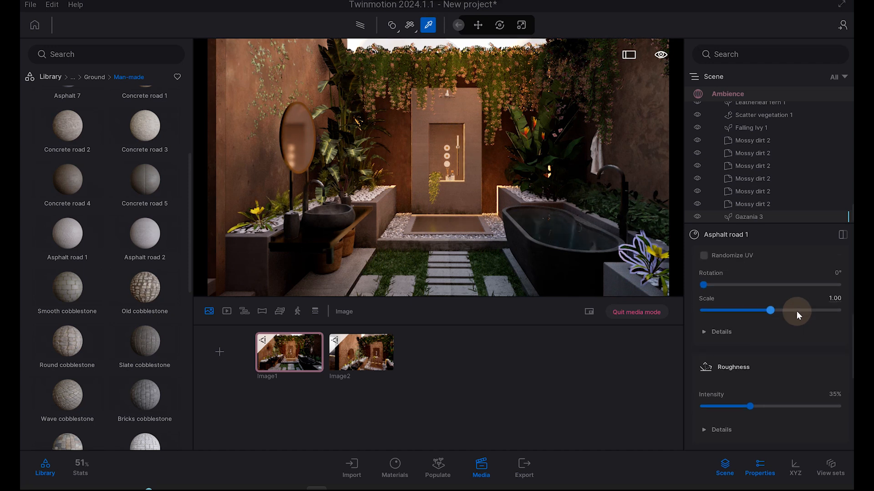
scroll(796, 310, "down", 2)
scroll(794, 310, "down", 1)
scroll(794, 311, "up", 4)
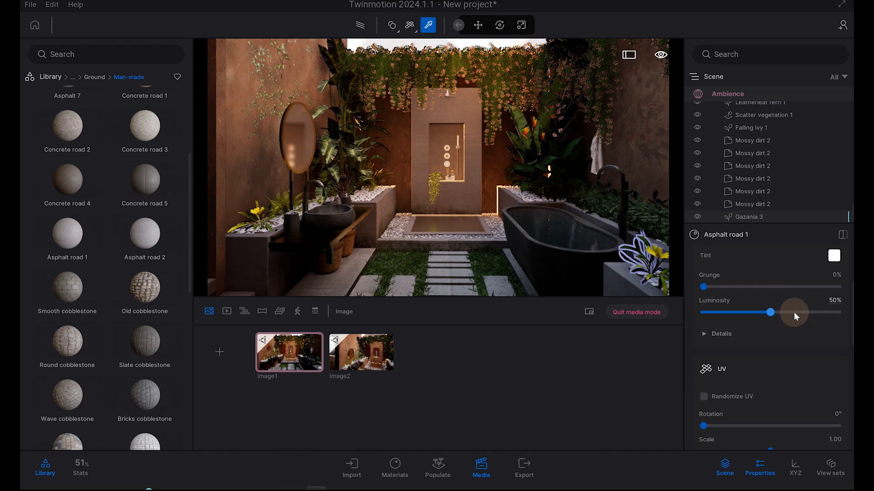
left_click(739, 288)
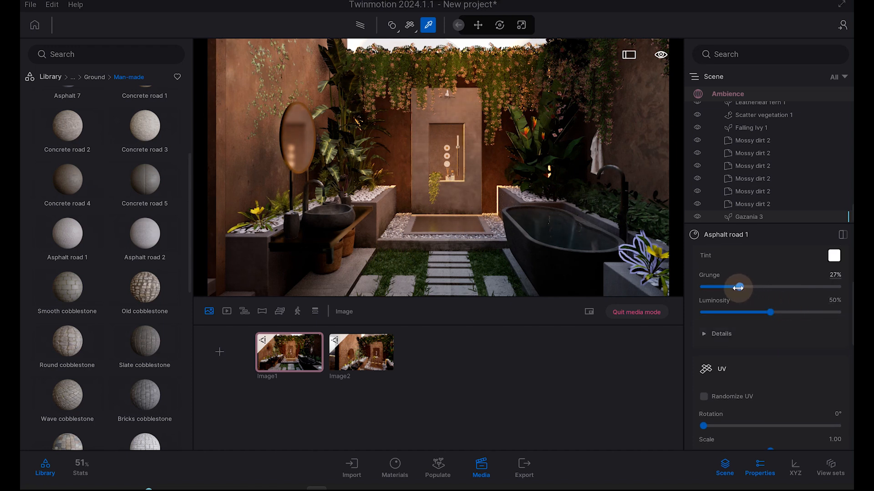
left_click_drag(738, 288, 737, 288)
Increase the grunge of the Concrete Flooring J01 200cm paving and set the Asphalt road 1 grunge to 45%.
left_click(582, 256)
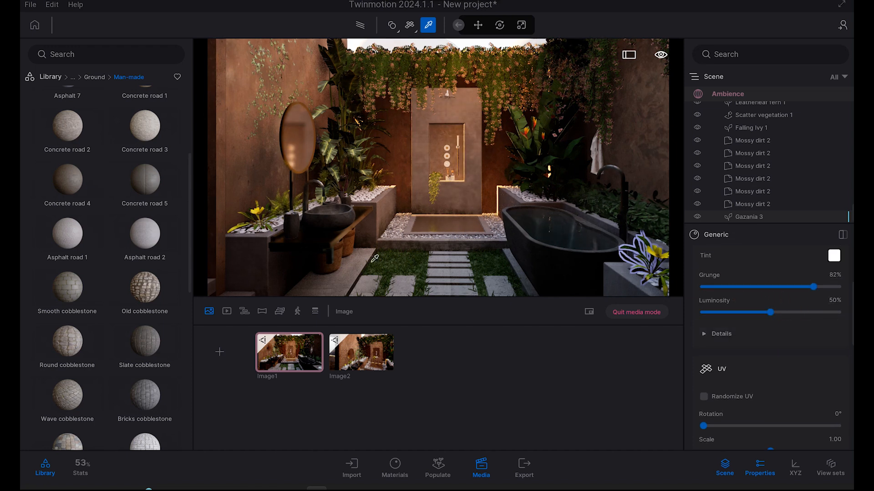
left_click(338, 256)
left_click(355, 255)
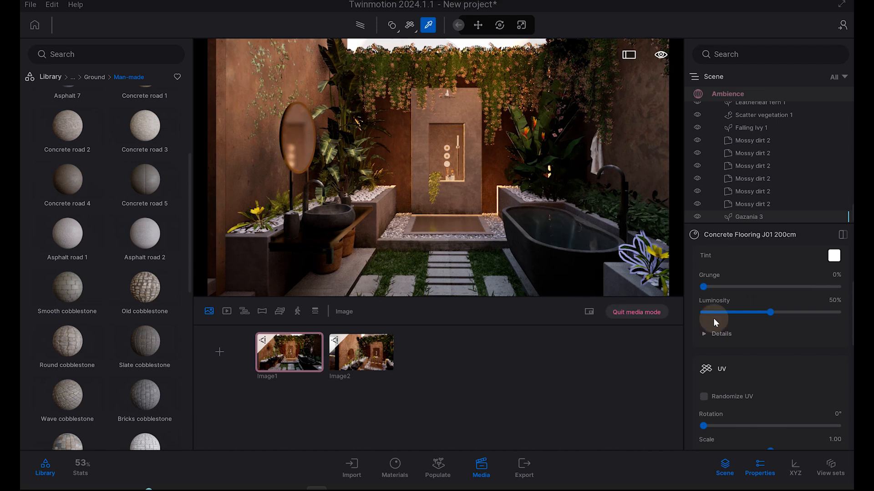
left_click_drag(741, 288, 764, 286)
left_click(464, 192)
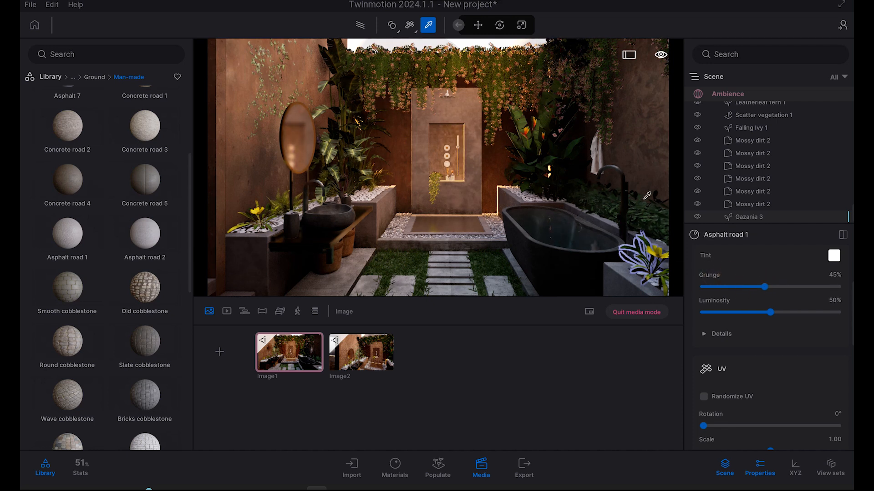
Place the seated figure Liz from the Summer posed humans on the paving in front of the bathtub.
right_click_drag(517, 197, 532, 239)
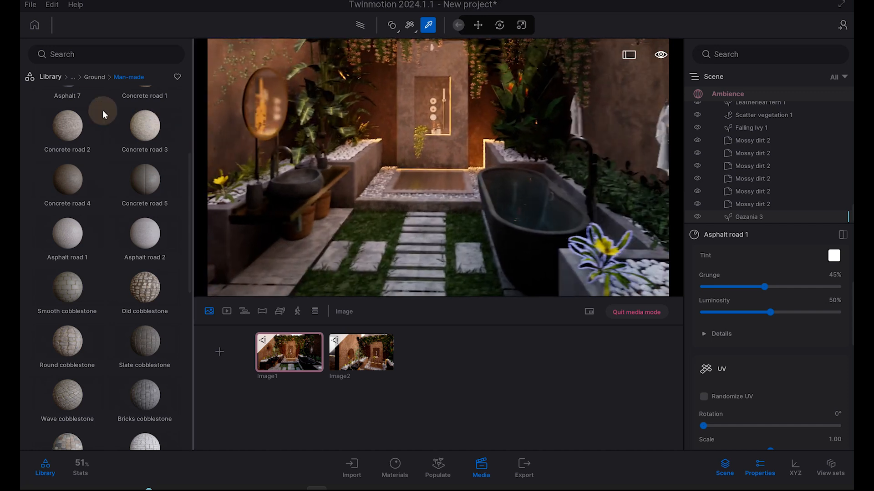
left_click(51, 79)
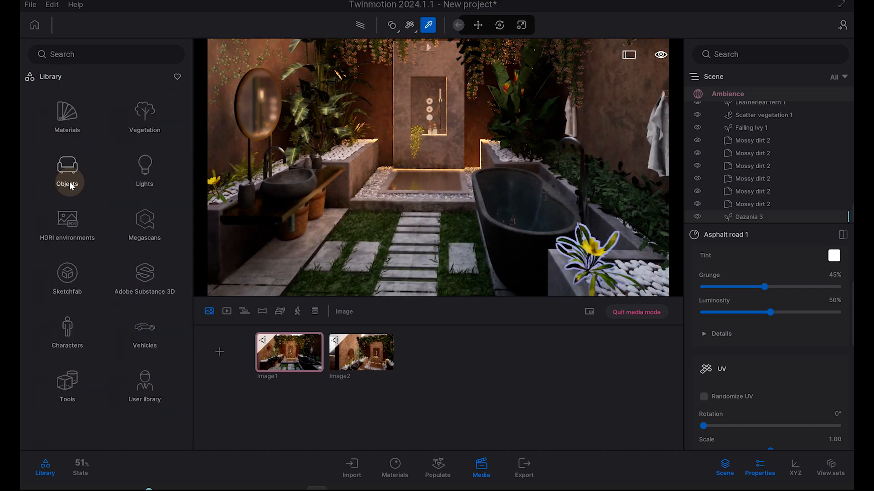
left_click(81, 332)
left_click(68, 168)
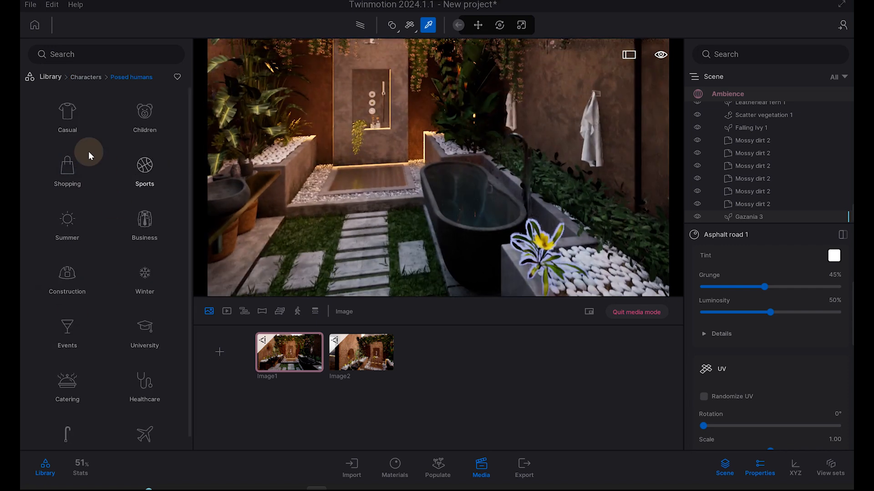
left_click(73, 220)
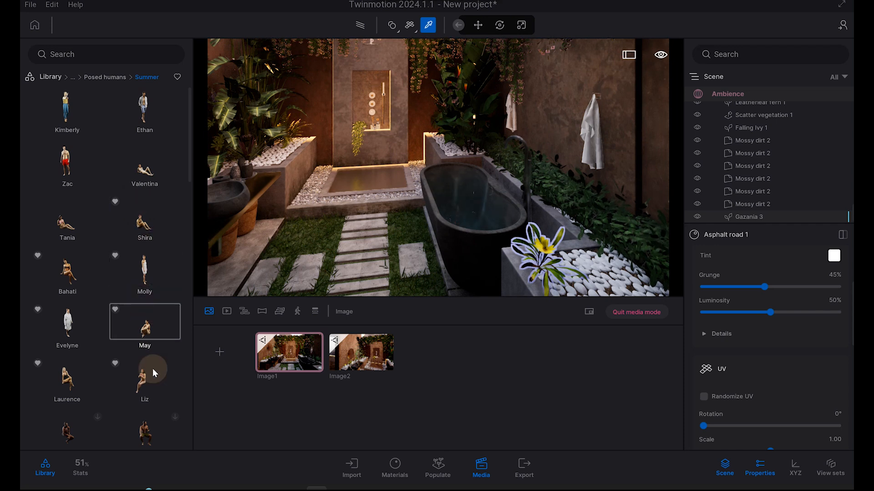
left_click_drag(399, 255, 340, 266)
scroll(432, 219, "up", 5)
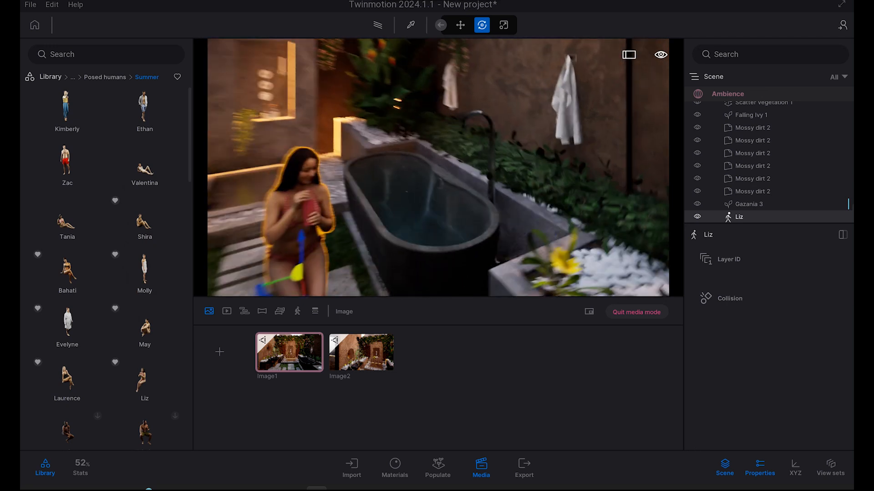
Move and raise the seated figure so it sits inside the bathtub, and check the placement from the Image1 view.
left_click_drag(424, 189, 468, 145)
right_click_drag(469, 145, 406, 136)
scroll(406, 137, "up", 2)
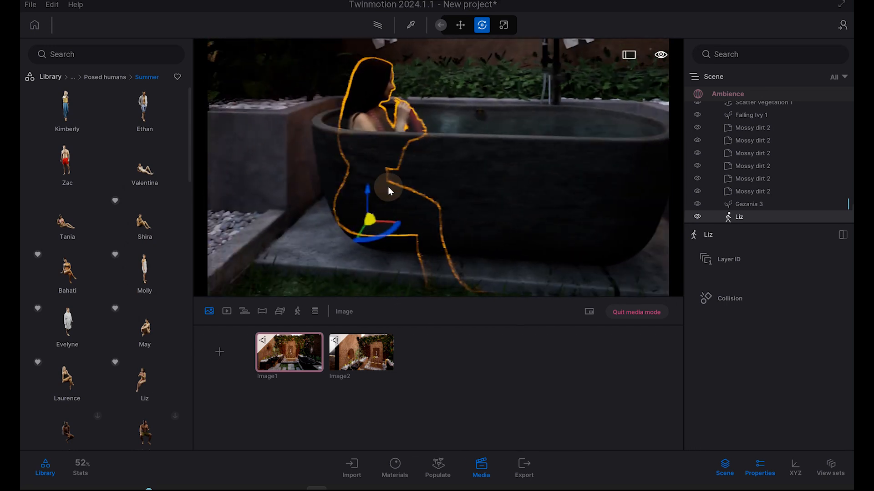
left_click_drag(384, 226, 387, 238)
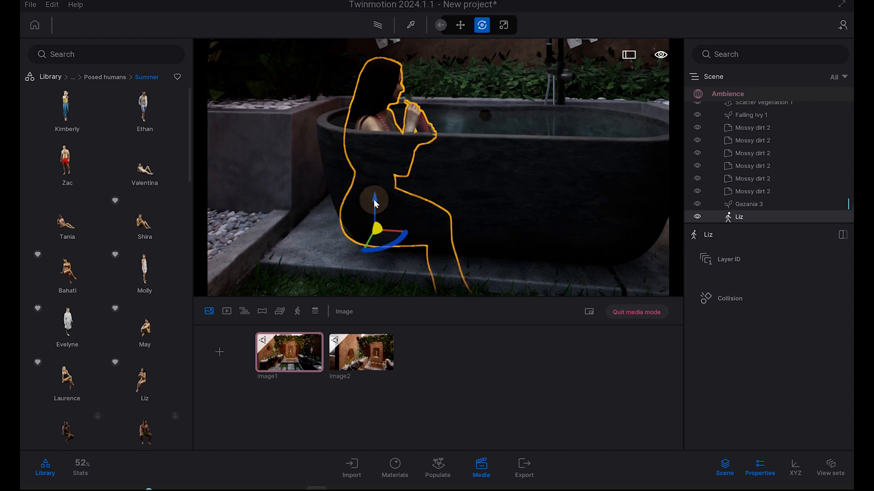
left_click_drag(375, 196, 360, 165)
left_click_drag(383, 203, 429, 210)
left_click(307, 365)
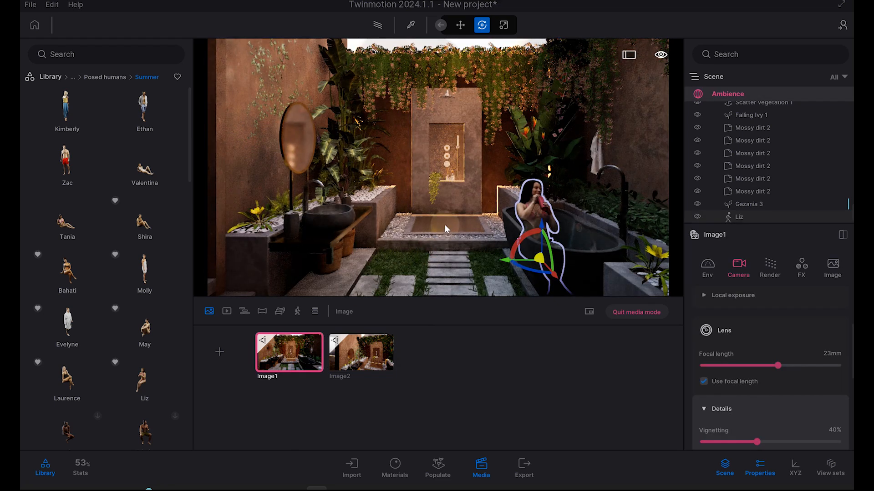
Place a Sphere 1m primitive on the planter beside the basin and scale it down to 0.12.
left_click(399, 254)
right_click_drag(459, 114, 355, 150)
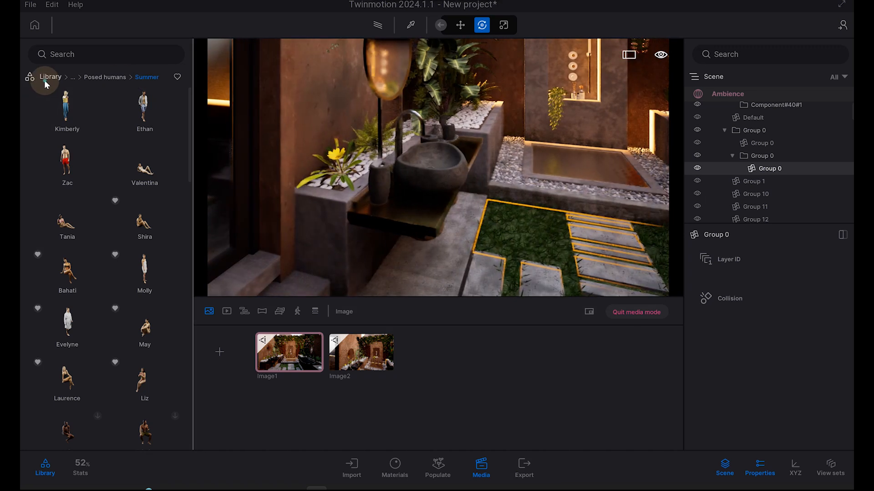
left_click(44, 78)
left_click(68, 160)
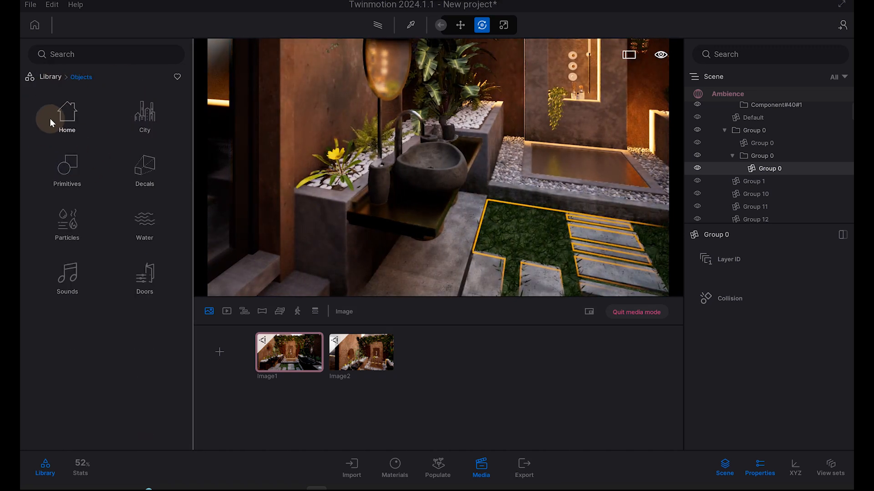
left_click(80, 177)
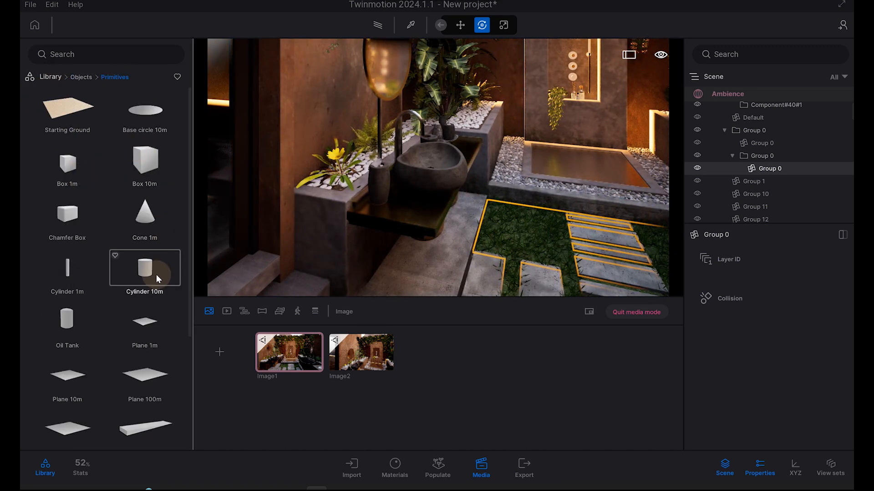
scroll(125, 275, "down", 2)
left_click_drag(152, 407, 375, 318)
left_click(503, 25)
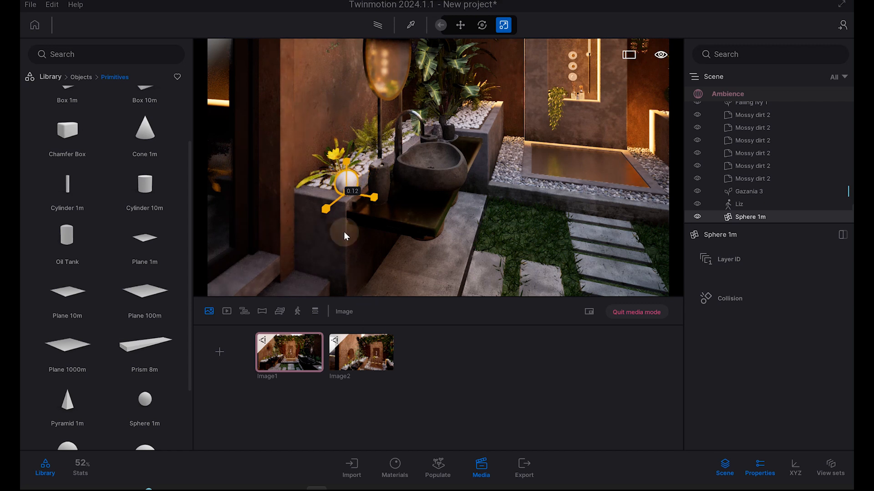
Apply the Neon 02 material to the small sphere beside the basin and show its material settings.
left_click(55, 76)
left_click(68, 116)
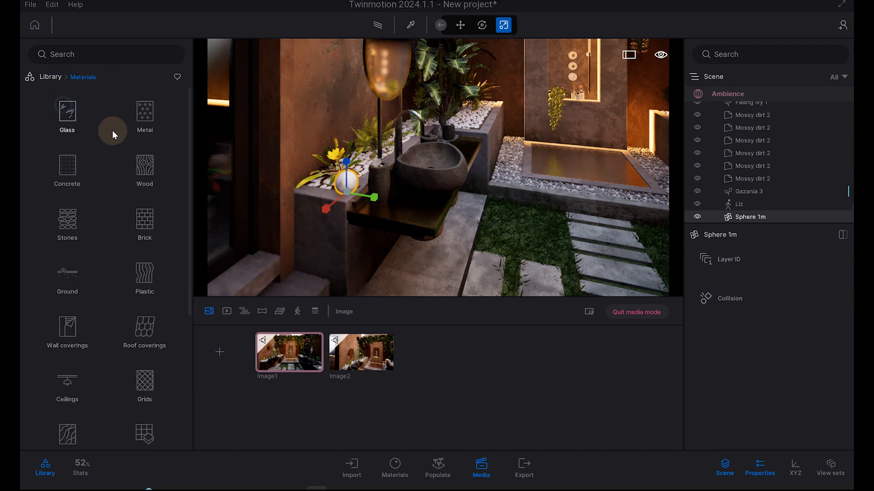
scroll(105, 179, "down", 4)
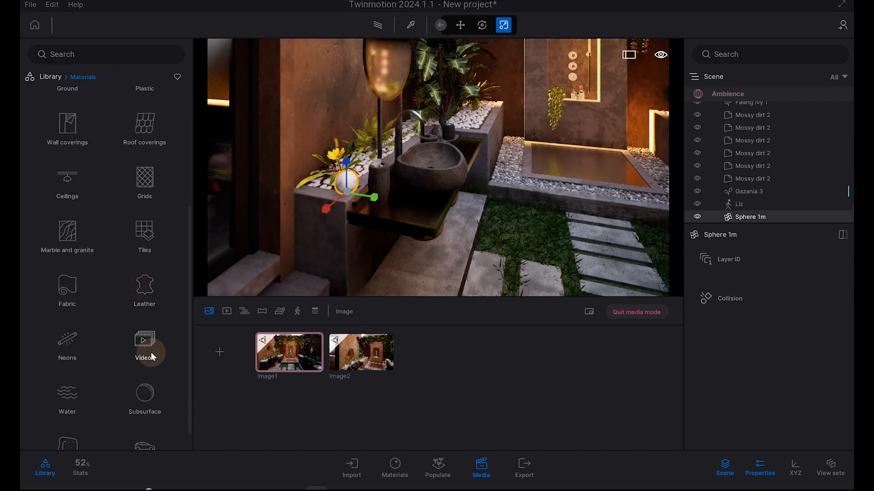
left_click(73, 347)
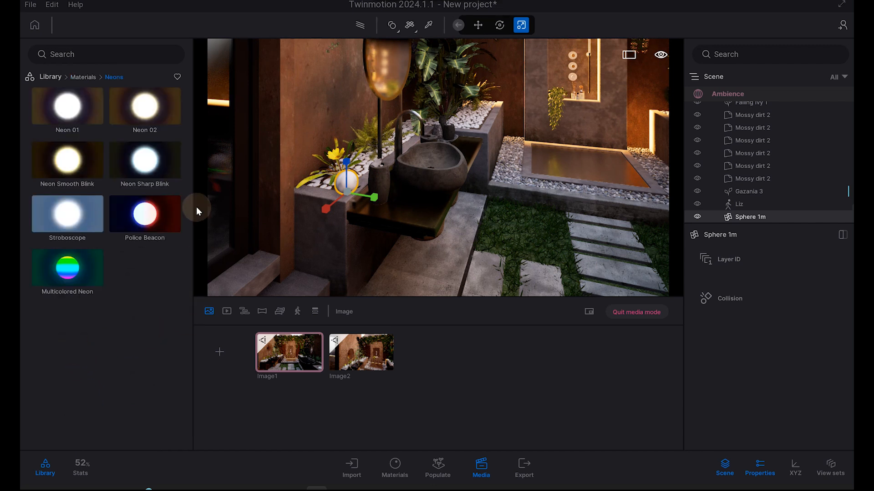
left_click_drag(143, 98, 344, 184)
left_click(342, 182)
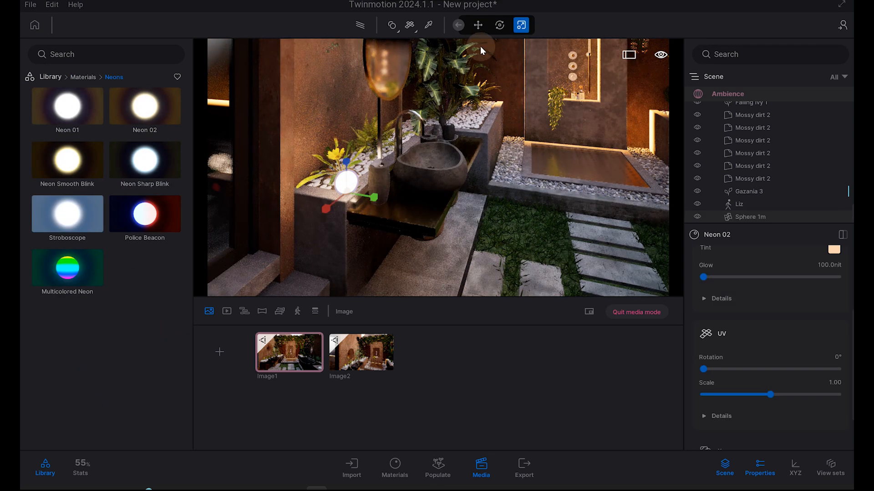
Nudge the neon sphere into place among the planter's pebbles and check it from the Image1 view.
left_click(503, 26)
left_click_drag(359, 201, 371, 187)
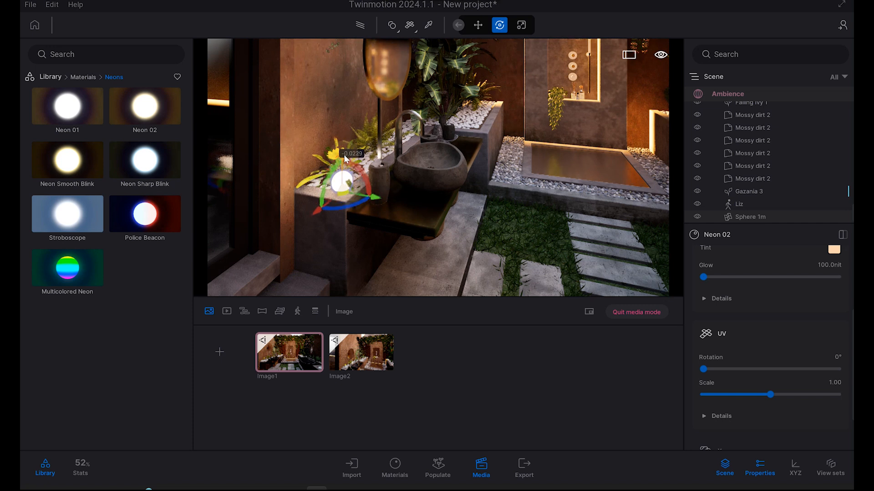
left_click(292, 352)
left_click(408, 262)
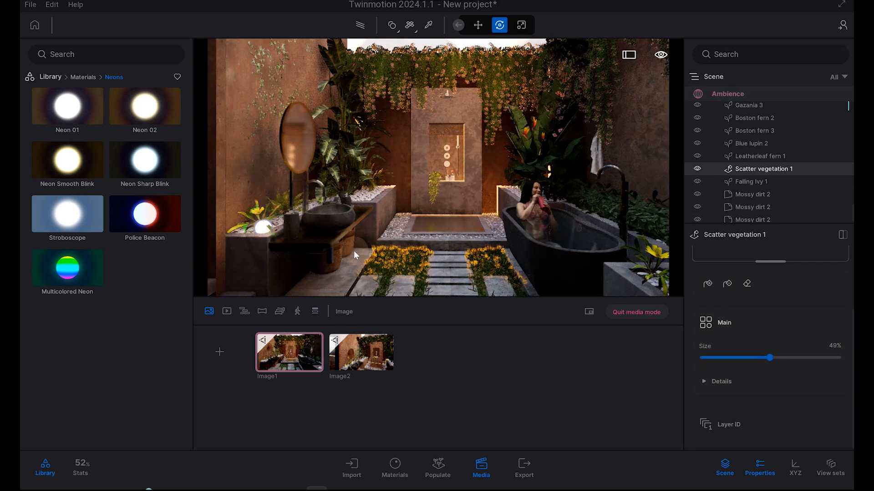
Duplicate the neon sphere twice along the basin-side planter, the second copy about 1.40 m further on near the shower.
right_click_drag(427, 164, 392, 184)
left_click_drag(379, 206, 545, 136)
left_click(418, 292)
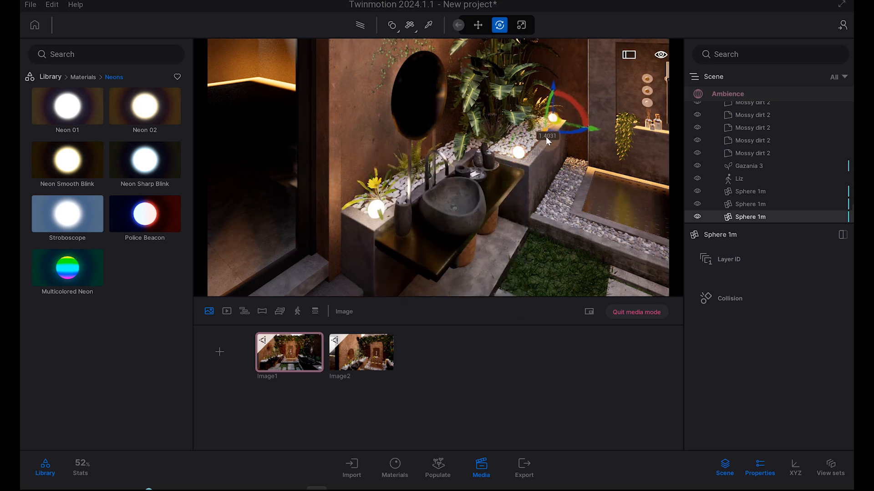
left_click(415, 291)
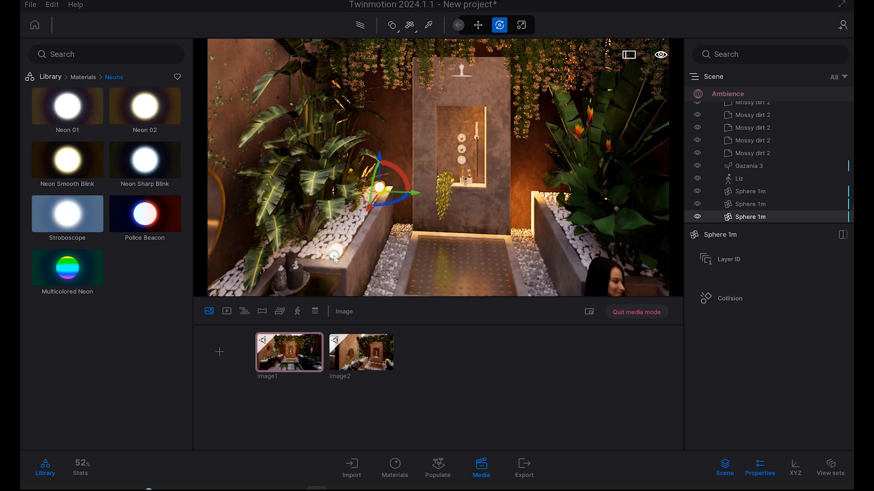
Copy the two neon spheres nearest the shower as one instance, spaced 2.19 m, onto the bathtub-side planter.
left_click(336, 250, "ctrl")
left_click_drag(402, 227, 607, 222, "alt")
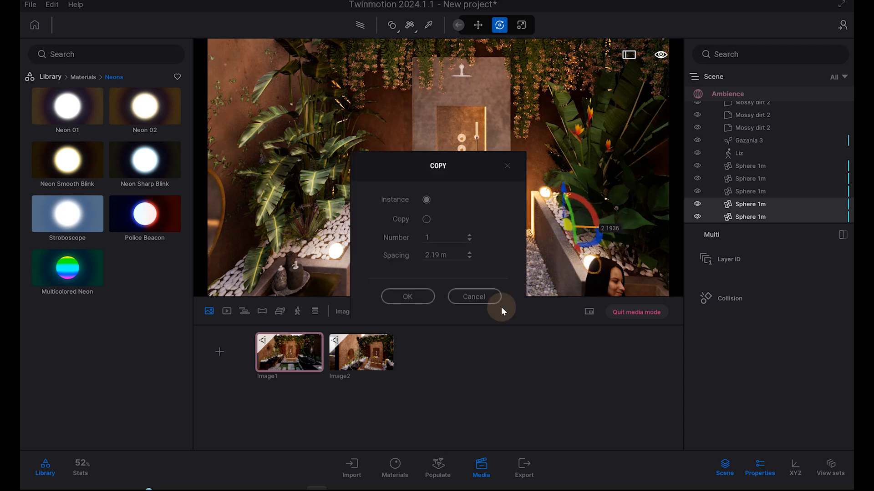
left_click(419, 298)
left_click(534, 261)
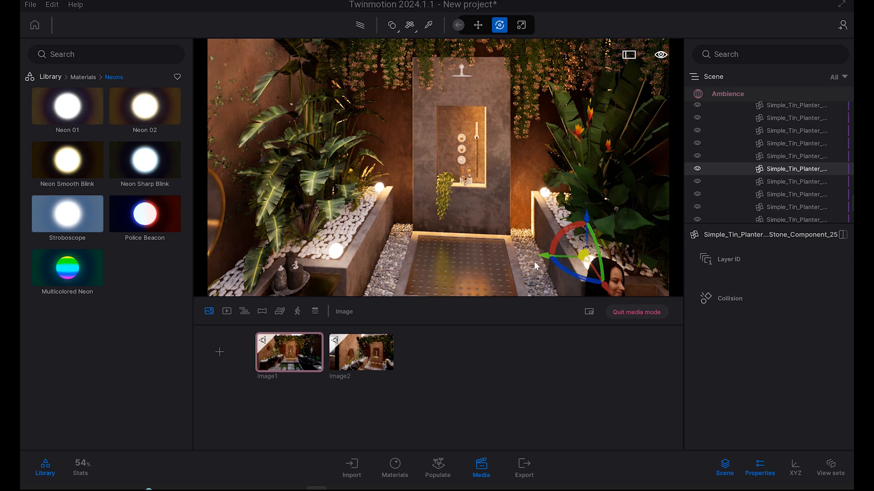
left_click_drag(549, 256, 587, 259)
key("ctrl+z")
Duplicate the neon sphere at the bathtub-side planter's corner to the spot behind the seated figure, and remove the corner sphere.
key("w")
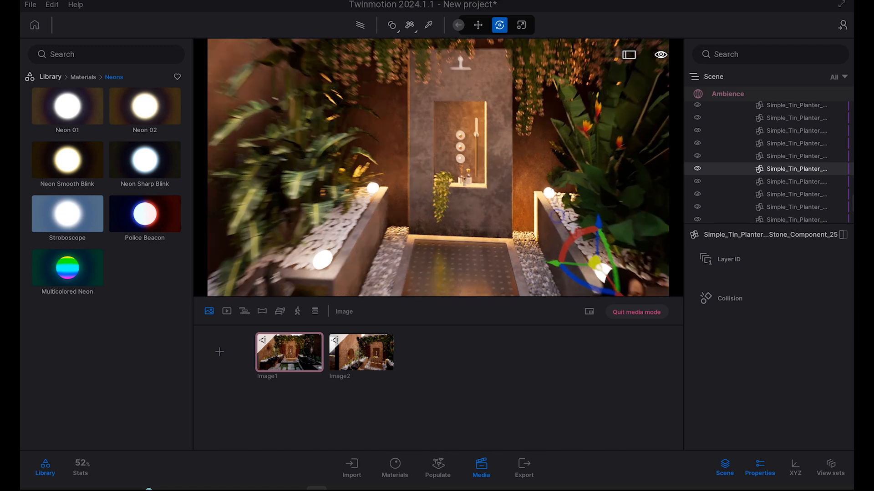
right_click_drag(548, 225, 613, 188)
left_click_drag(626, 189, 626, 189)
left_click(628, 196)
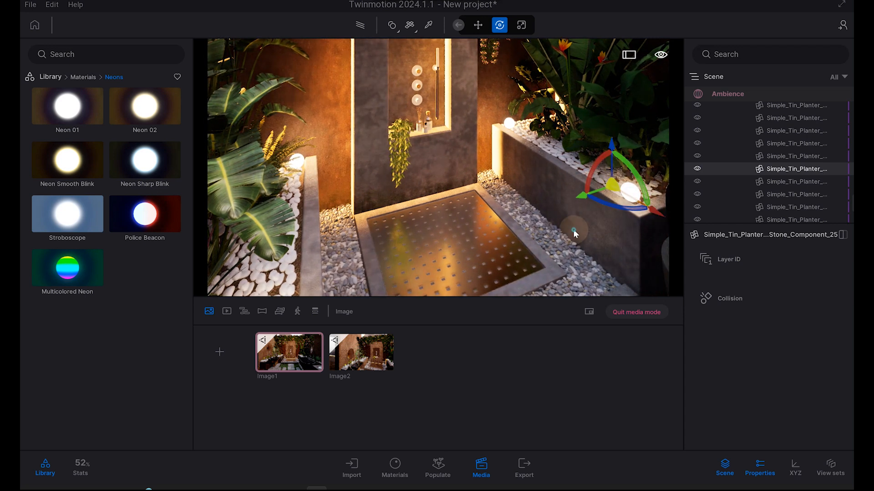
left_click(645, 193)
left_click(479, 244)
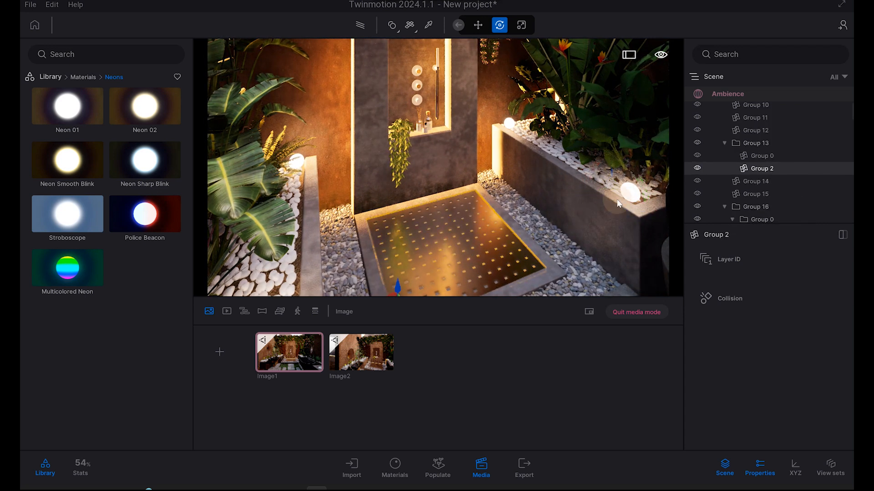
left_click(629, 192)
key("d")
left_click_drag(487, 211, 533, 215, "shift")
left_click(411, 287)
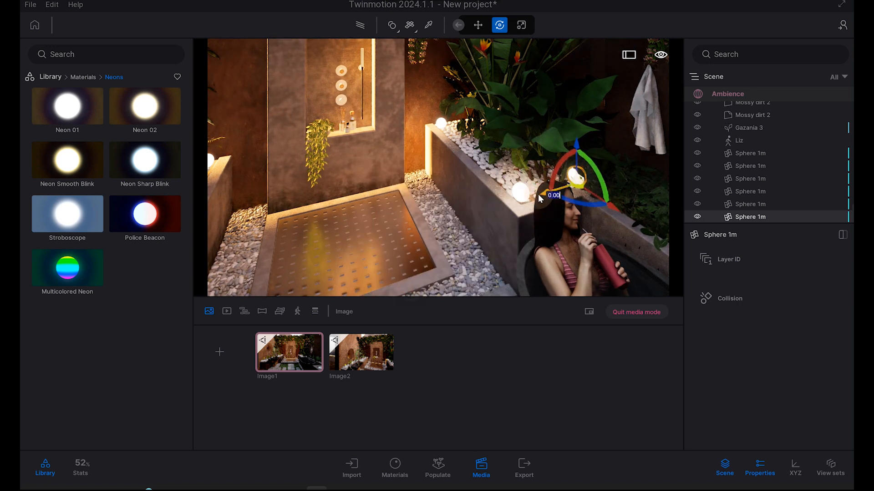
key("Escape")
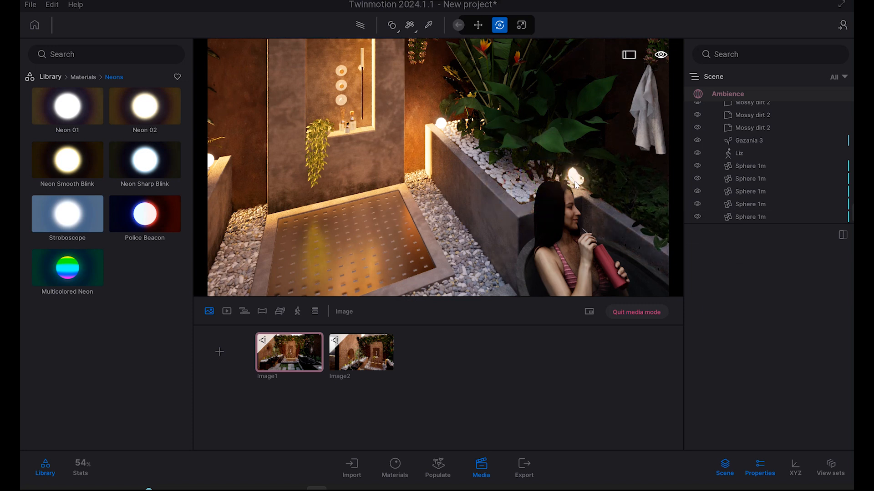
Duplicate the neon sphere beside the basin about 3.26 m across the room into the planting behind the bathtub.
key("s")
right_click_drag(512, 177, 235, 253)
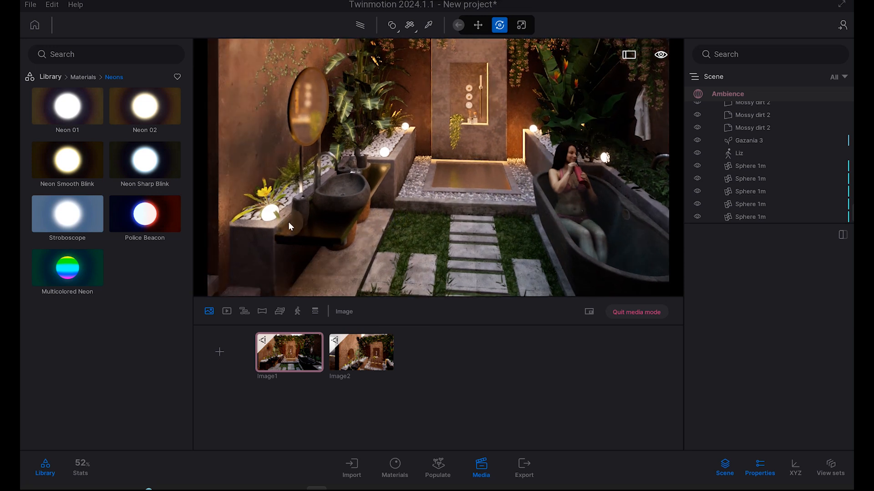
left_click(270, 213)
key("s")
right_click_drag(428, 233, 471, 239)
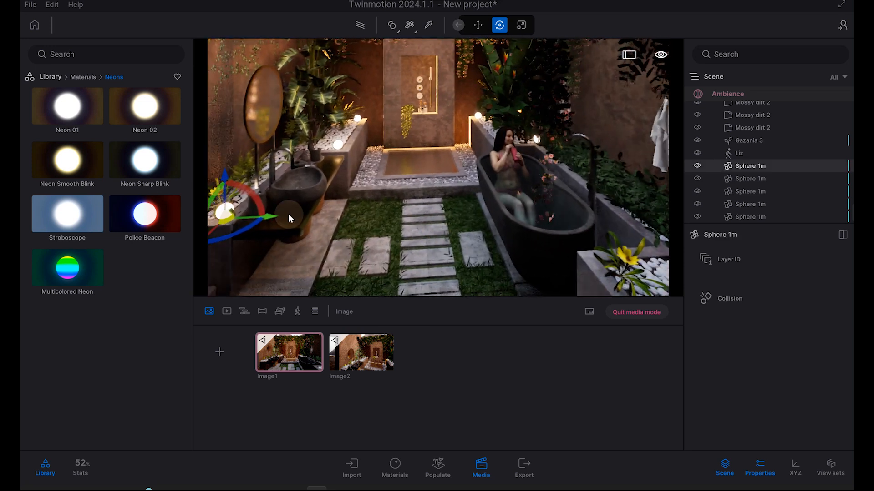
left_click_drag(272, 217, 648, 203, "shift")
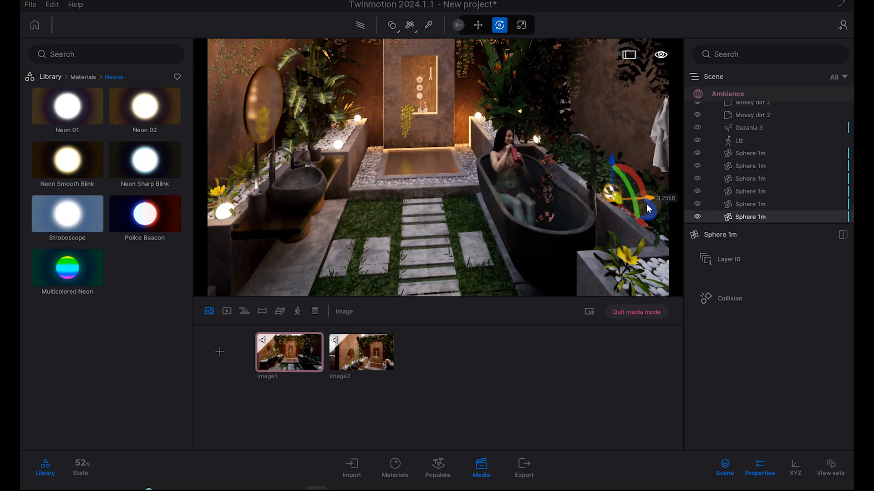
left_click(406, 297)
From the Image1 view, delete the plain white trees beyond the hedge above the shower wall, including the Silver Birch 34-17 ones.
left_click(289, 352)
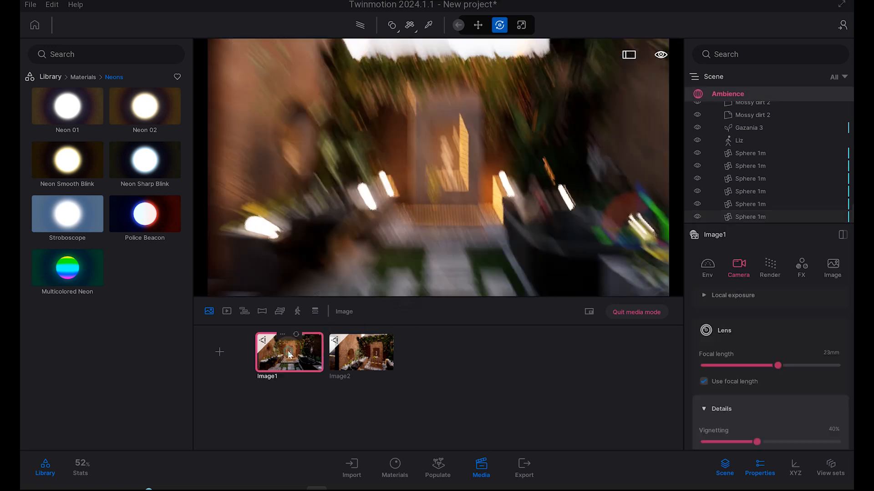
left_click(403, 42)
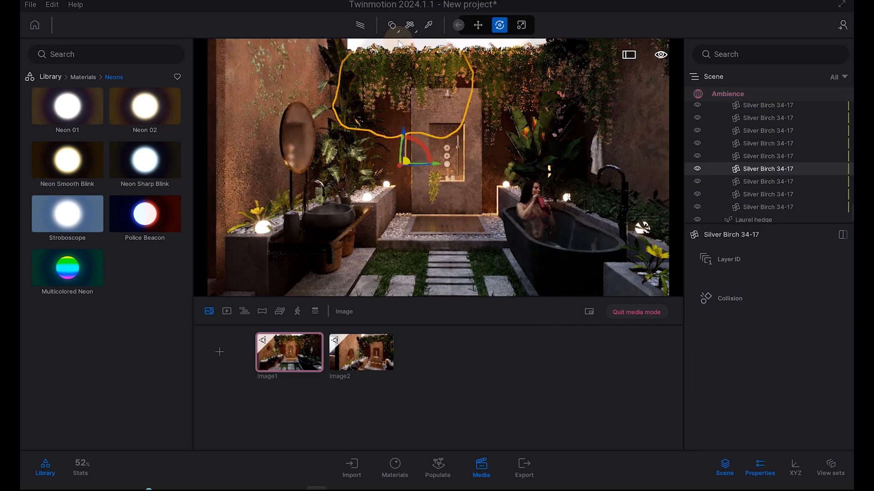
key("f")
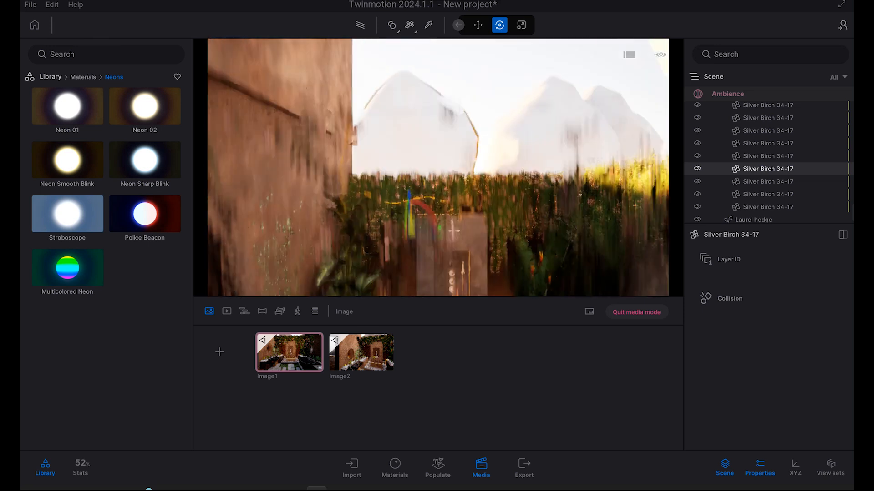
key("Delete")
left_click(550, 176)
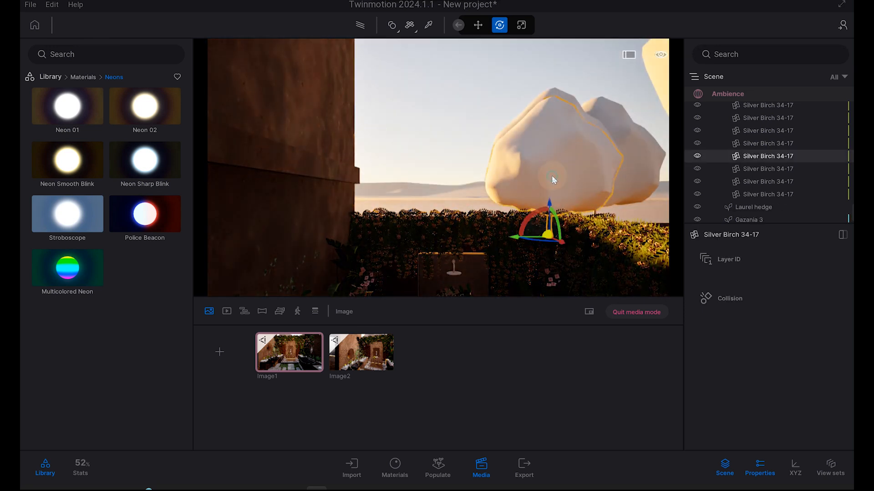
key("Delete")
left_click(575, 176)
key("Delete")
left_click(574, 176)
key("Delete")
right_click_drag(511, 178, 542, 163)
left_click(567, 158)
key("Delete")
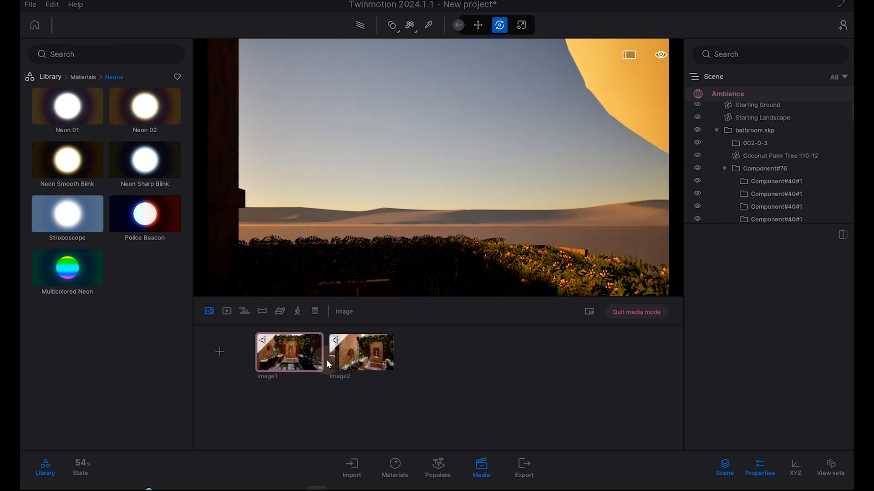
Return to the Image1 view and select the falling ivy on the wall above the round mirror.
left_click(296, 359)
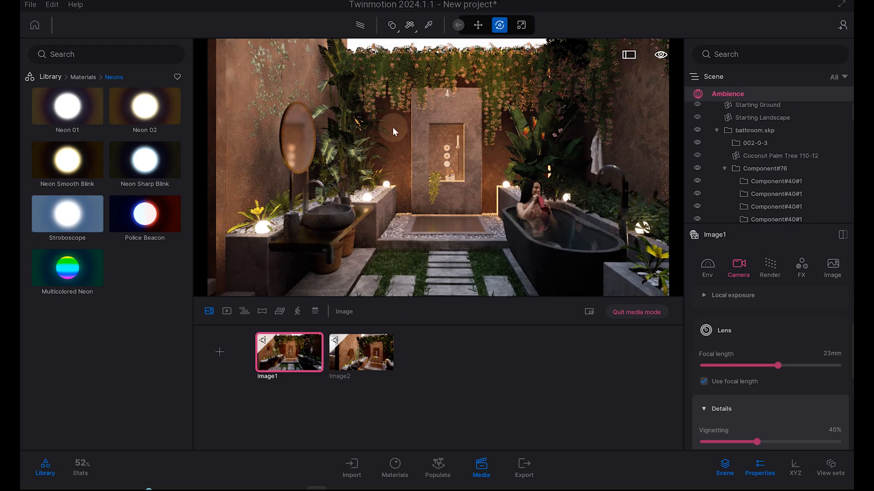
left_click(263, 98)
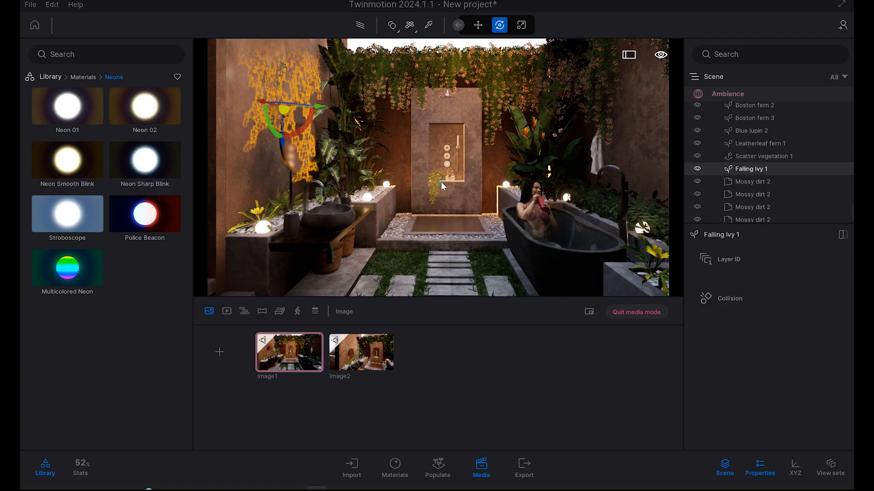
left_click(431, 159)
key("ctrl+z")
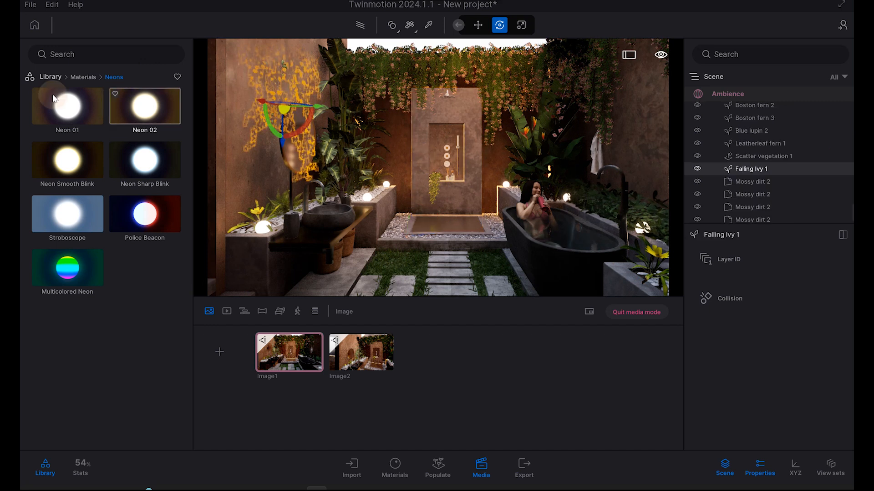
Set the desktop rendering quality preset to Ultra in the preferences.
left_click(438, 255)
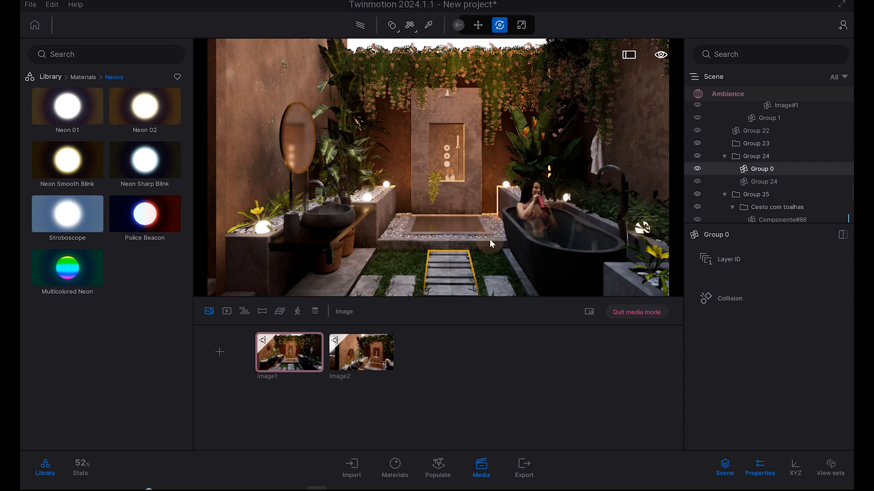
left_click(52, 4)
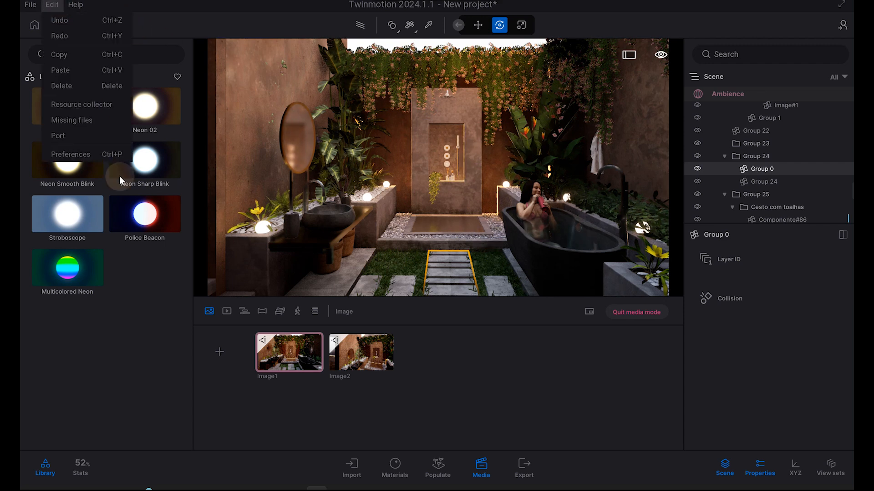
left_click(87, 155)
left_click(433, 67)
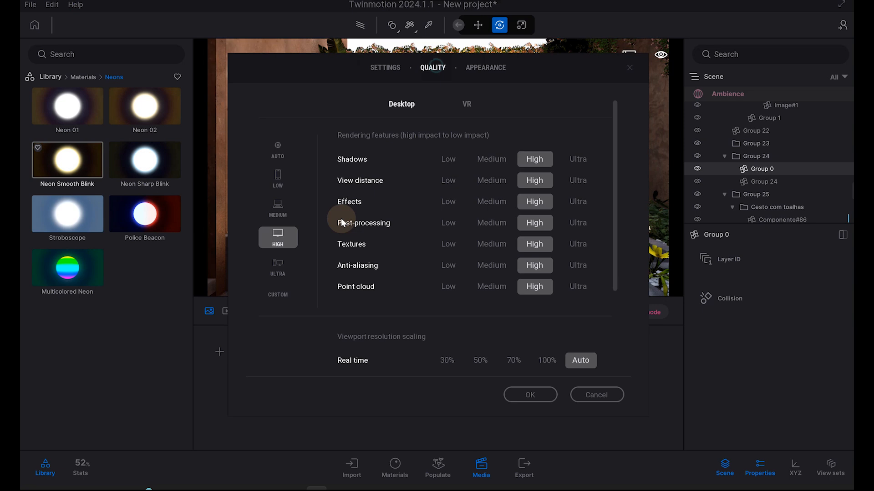
left_click(278, 267)
left_click(528, 395)
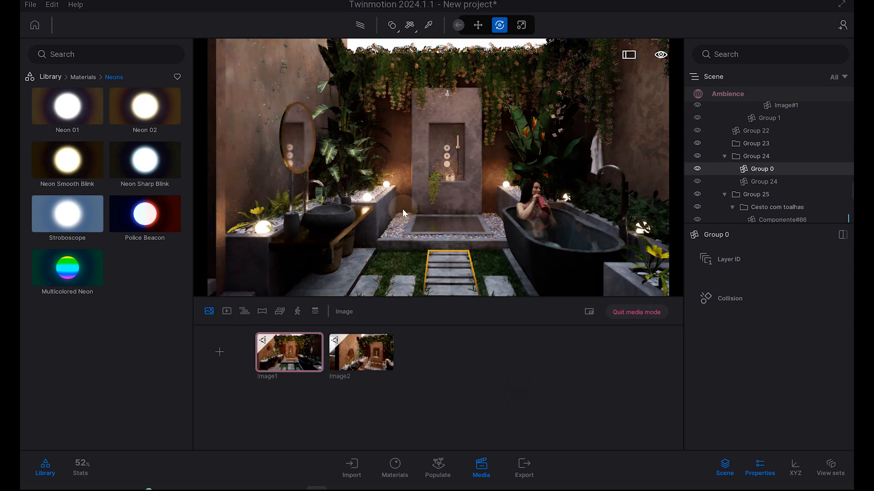
Delete the Falling Ivy 1 hanging on the wall around the round mirror.
left_click(430, 44)
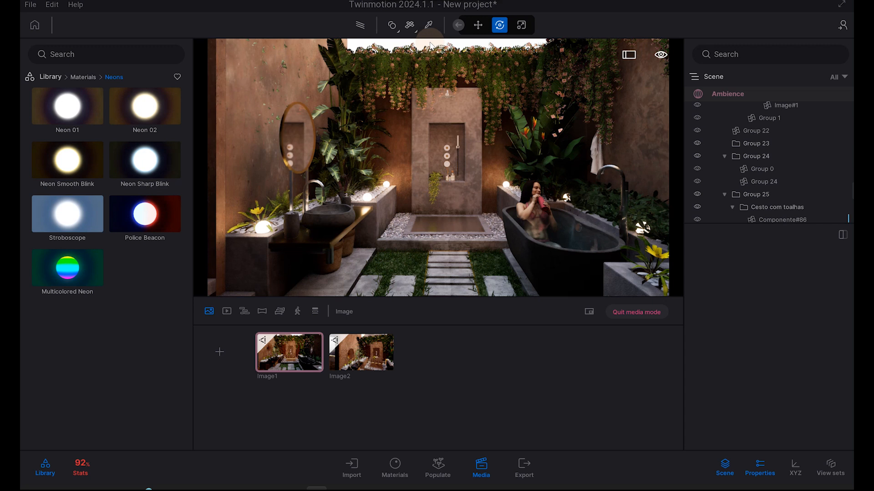
left_click(283, 66)
left_click(316, 108)
left_click_drag(320, 105, 323, 105)
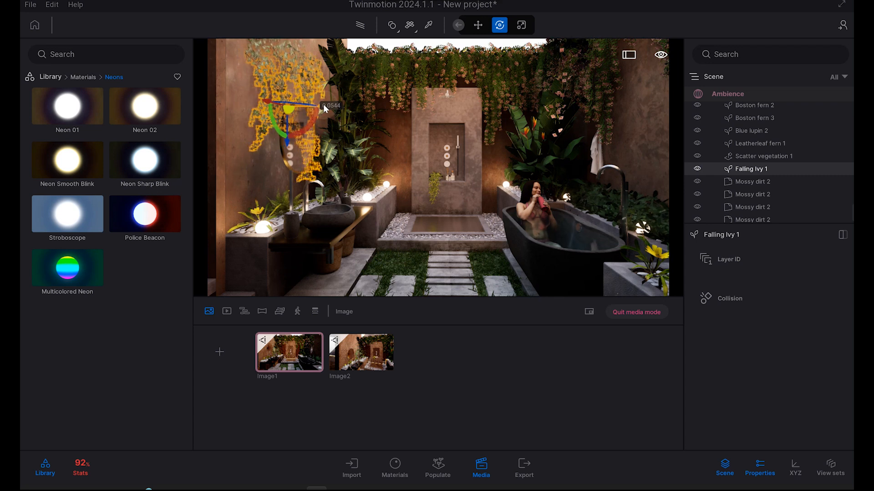
key("Delete")
Add a Falling Ivy 1 from the miscellaneous vegetation assets to the wall above the round mirror.
left_click(48, 77)
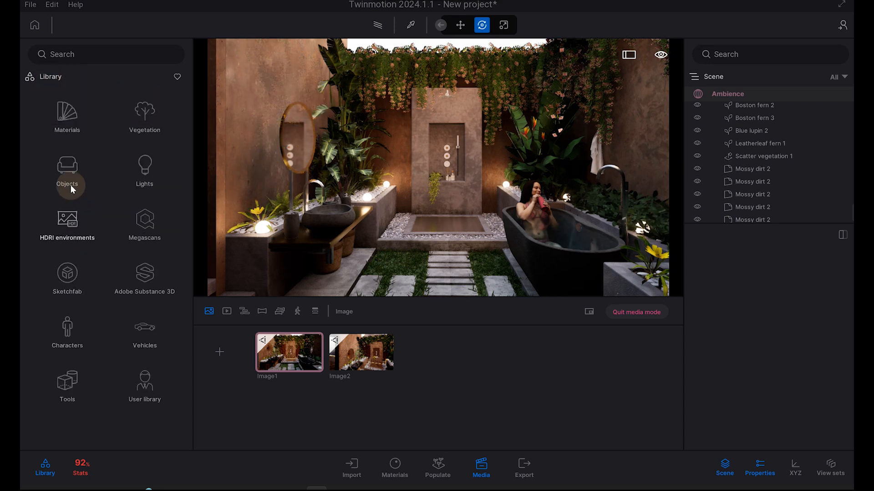
left_click(143, 112)
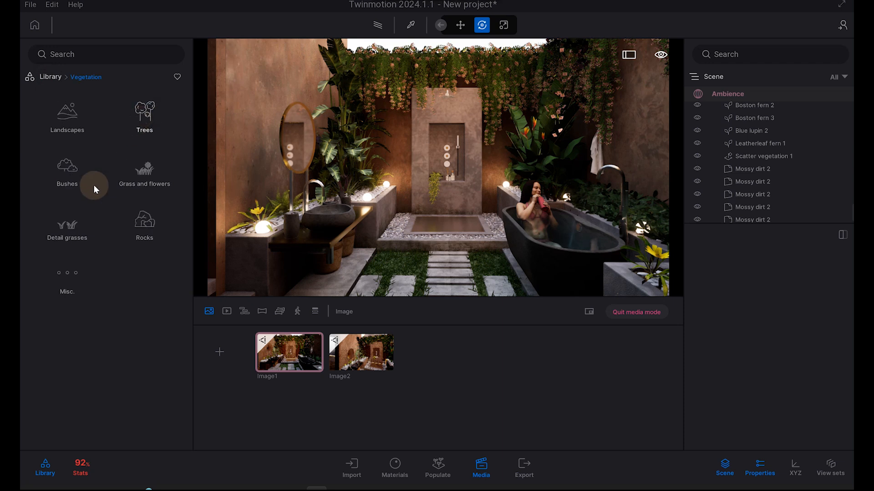
left_click(71, 265)
scroll(140, 381, "down", 2)
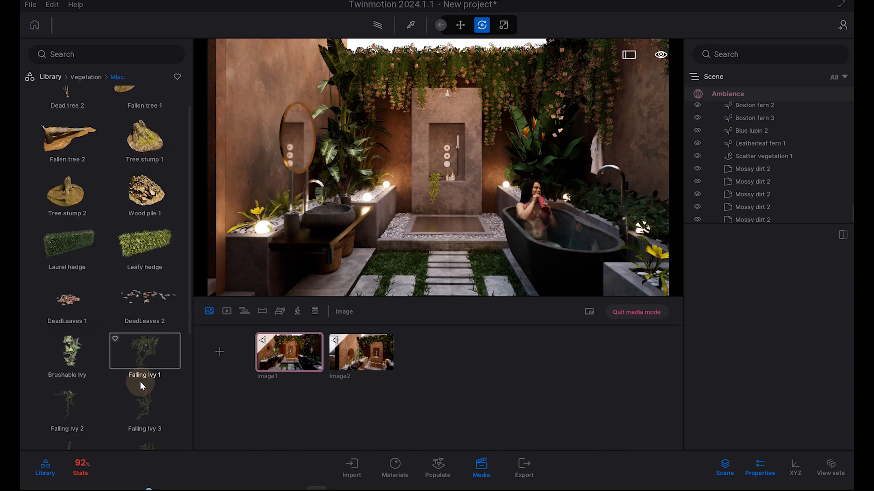
left_click_drag(150, 336, 314, 72)
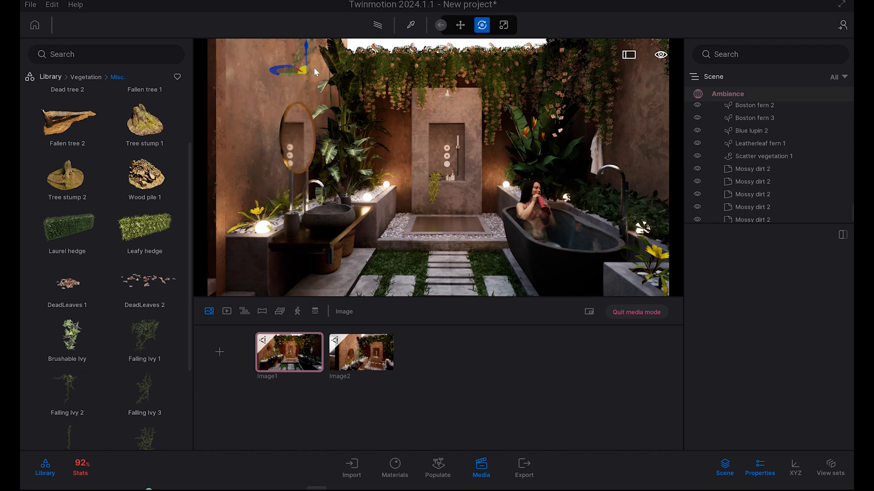
Adjust the new falling ivy's position along the wall so it hangs around the round mirror.
left_click_drag(270, 106, 306, 116)
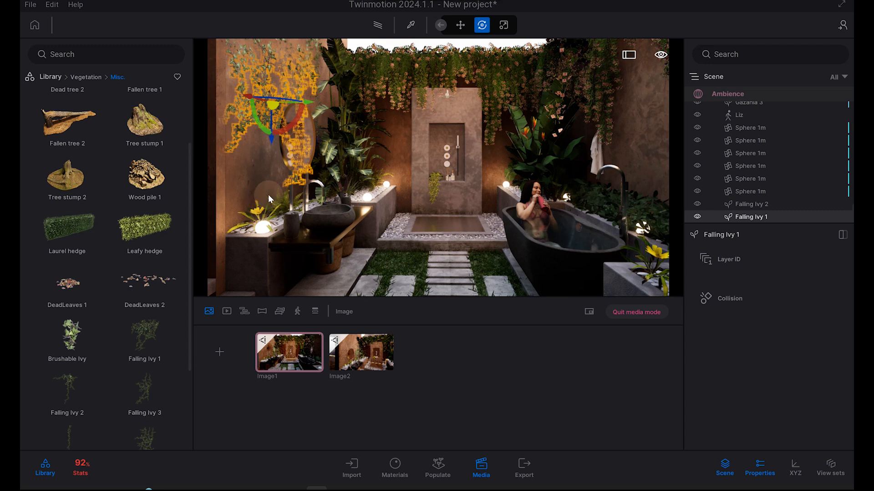
left_click(433, 233)
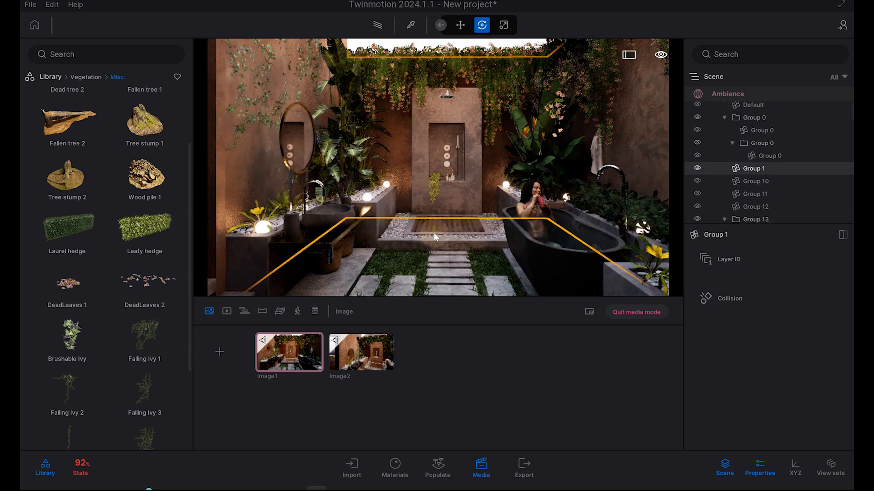
left_click(304, 125)
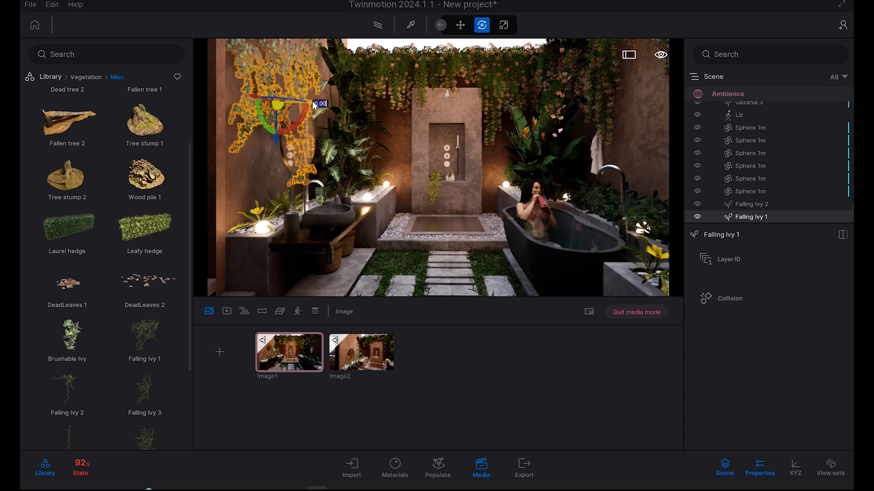
left_click(430, 244)
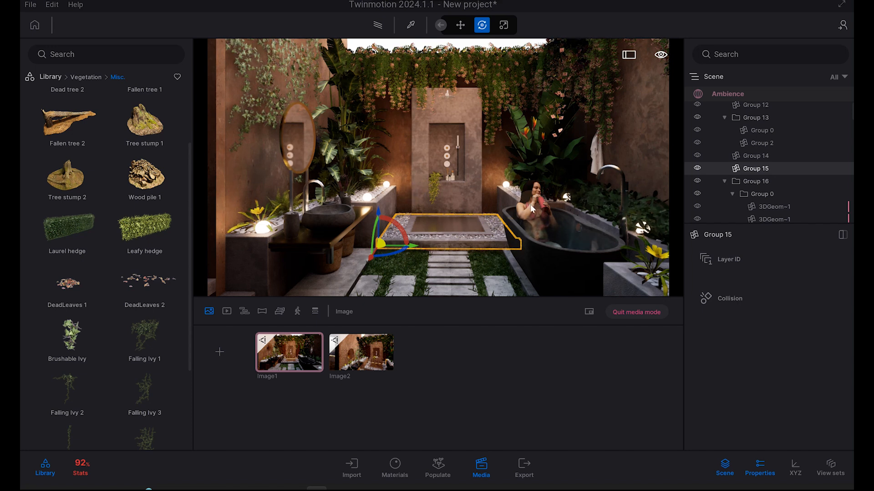
Set the size of the Boston fern 2 in the planter behind the basin to 24%.
left_click(286, 200)
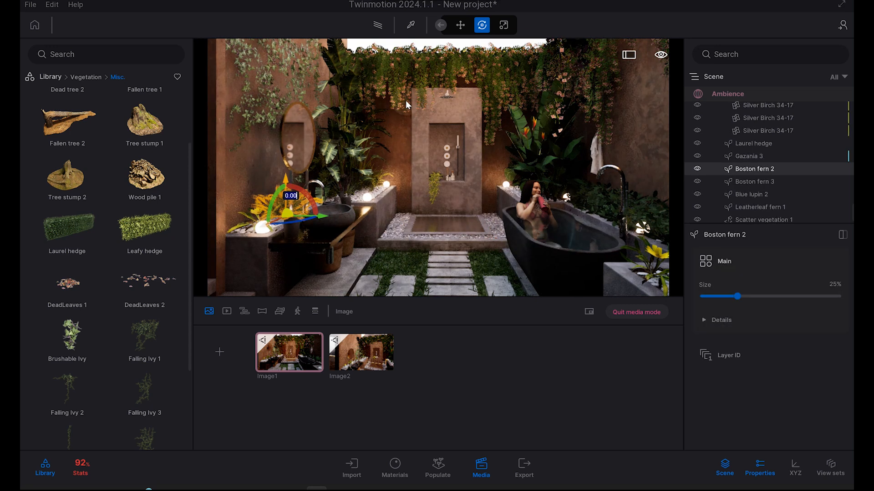
mouse_move(738, 298)
left_mouse_down()
mouse_move(747, 299)
mouse_move(738, 299)
left_mouse_up()
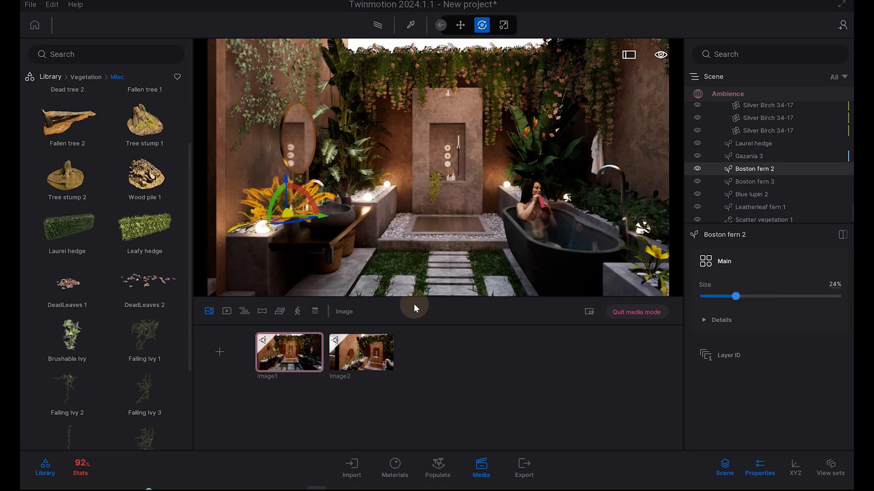
left_click(445, 267)
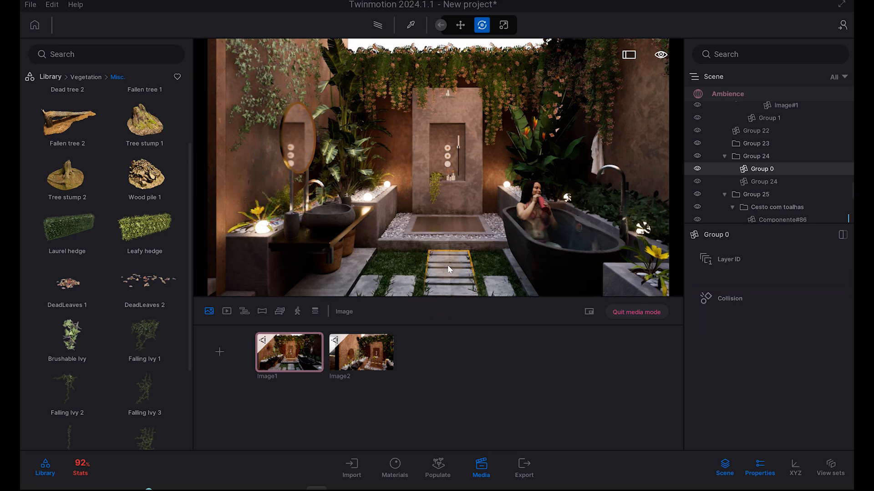
Refresh Image1 with its original camera view so it matches the current scene.
left_click(281, 358)
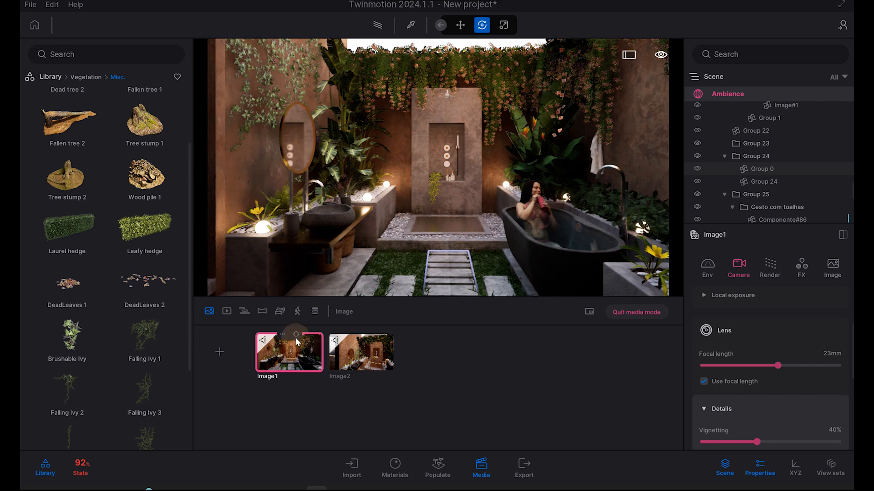
left_click(295, 338)
right_click_drag(440, 145, 442, 152)
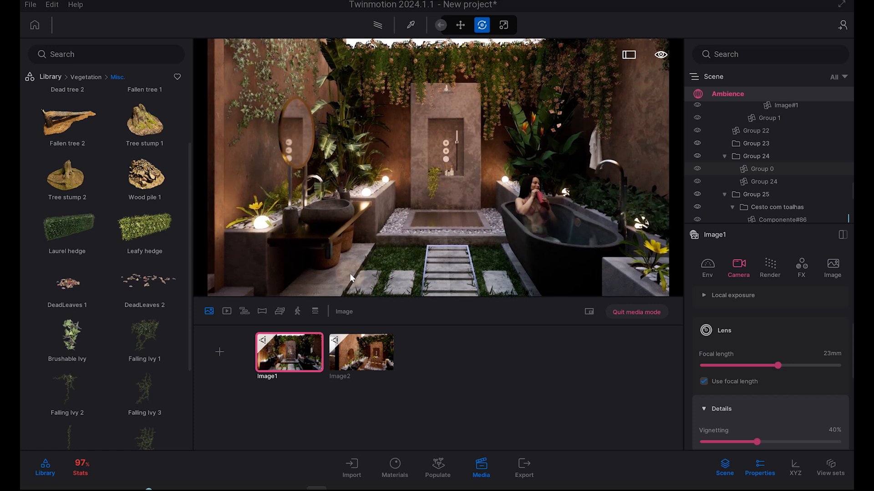
left_click(299, 353)
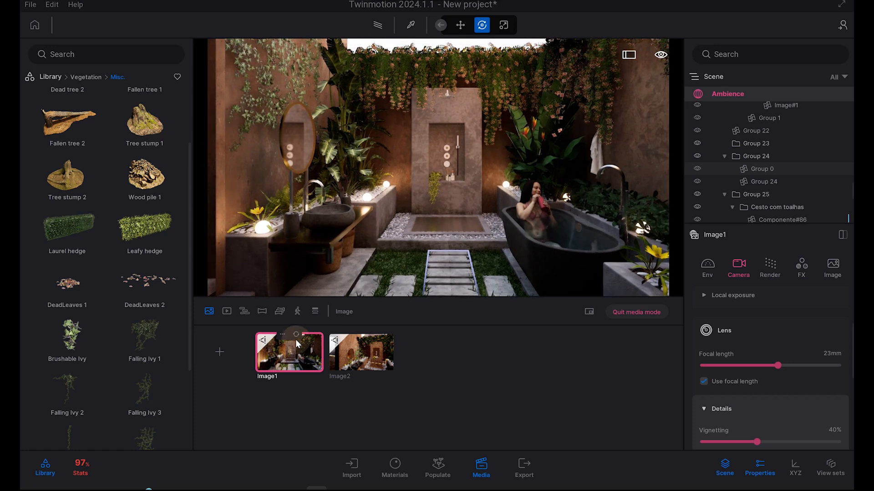
left_click(297, 334)
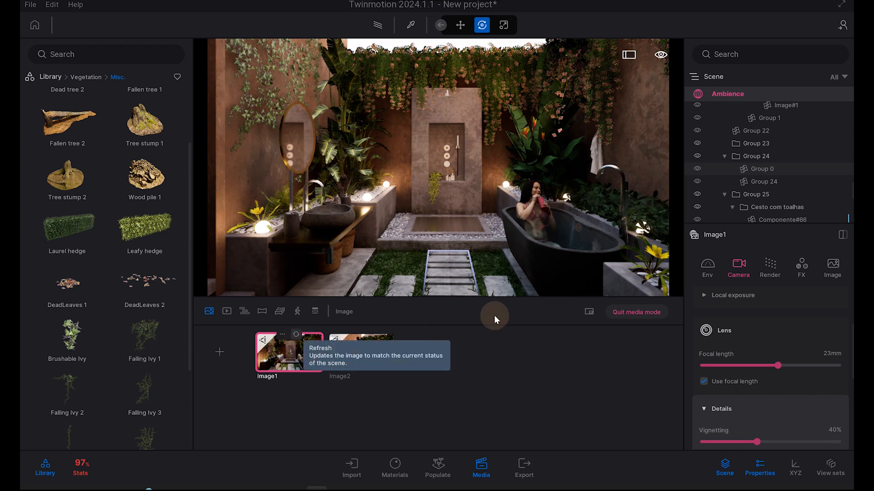
Set Image1's output size to 4K UHD 3840x2160.
left_click(837, 263)
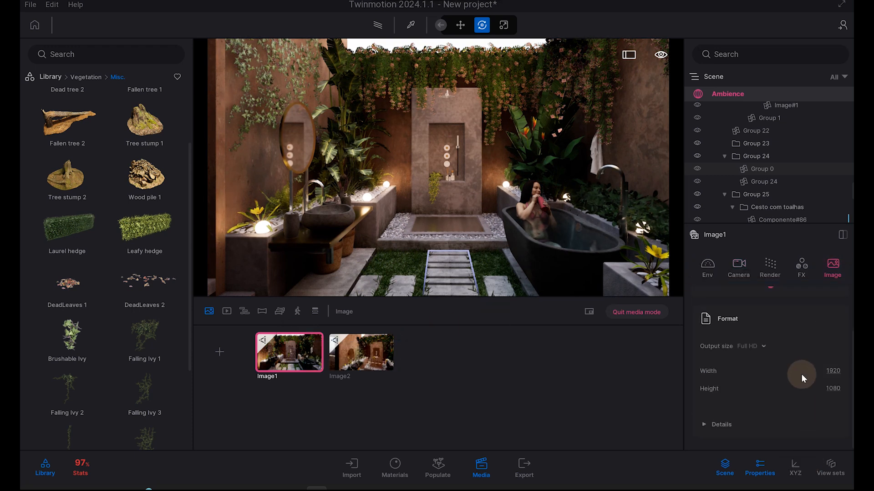
left_click(750, 346)
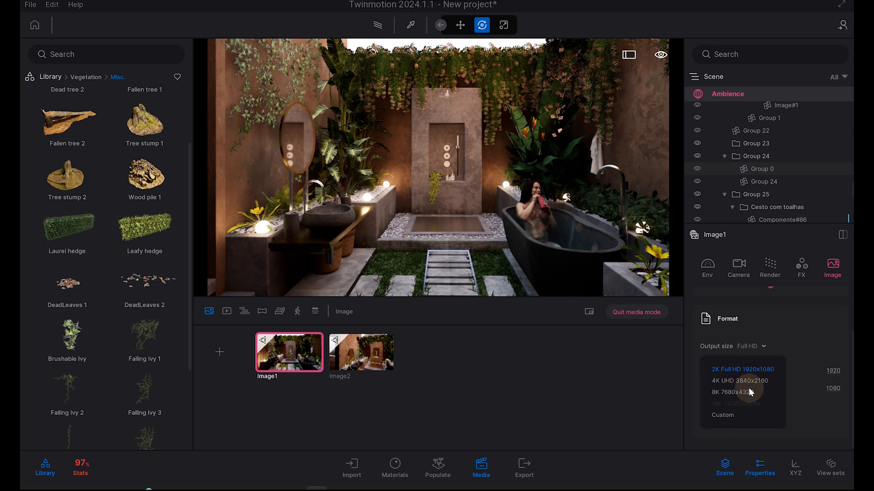
left_click(745, 381)
left_click(503, 406)
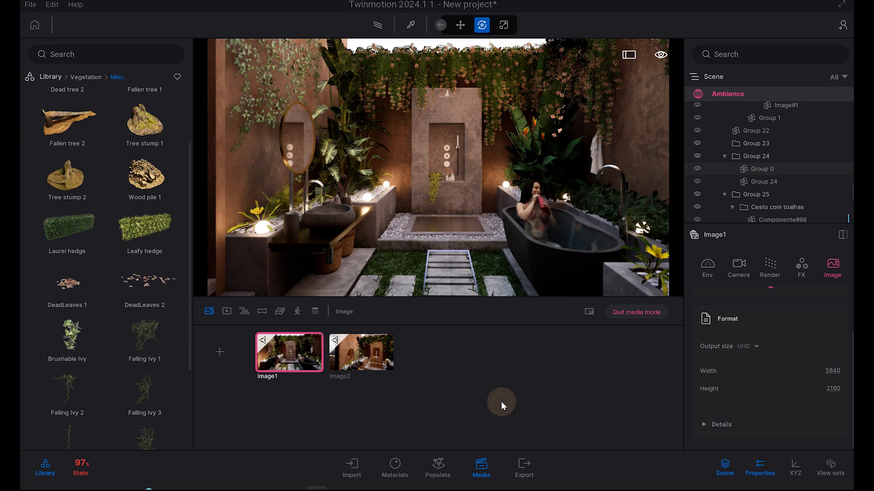
left_click(389, 271)
key("w")
mouse_move(392, 245)
right_mouse_down()
mouse_move(392, 262)
mouse_move(392, 246)
right_mouse_up()
left_click(299, 352)
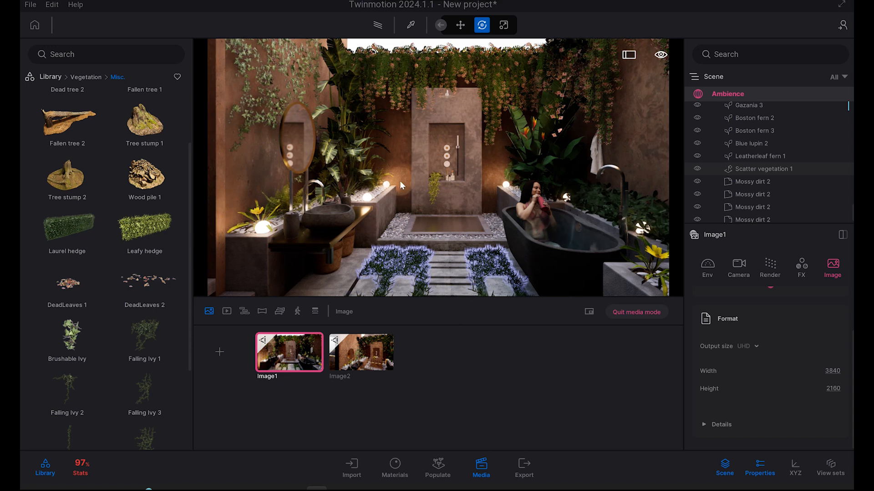
scroll(399, 181, "down", 3)
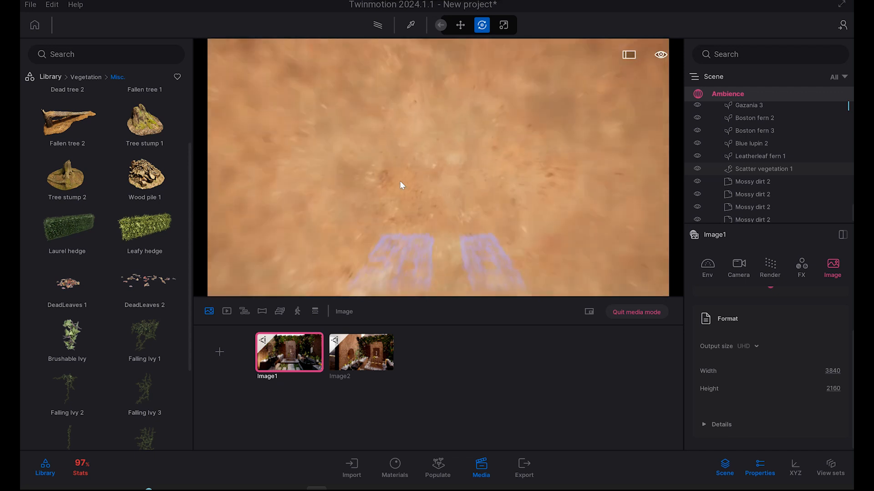
left_click(281, 354)
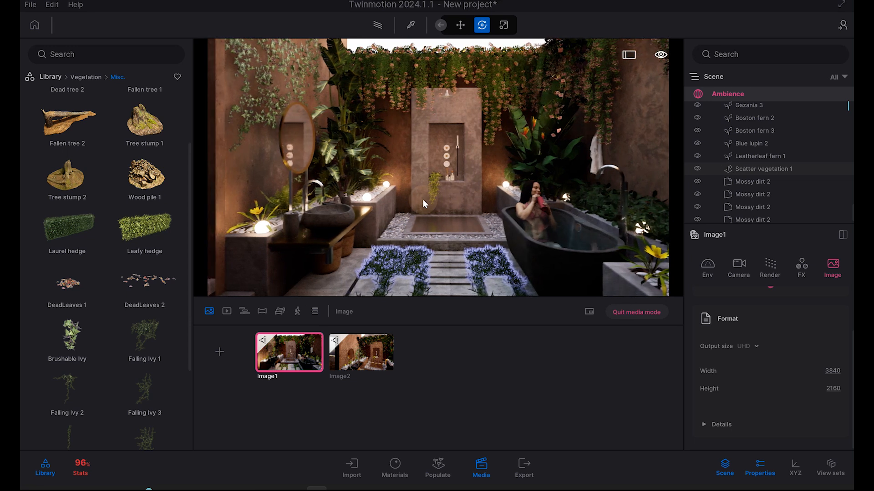
key("d")
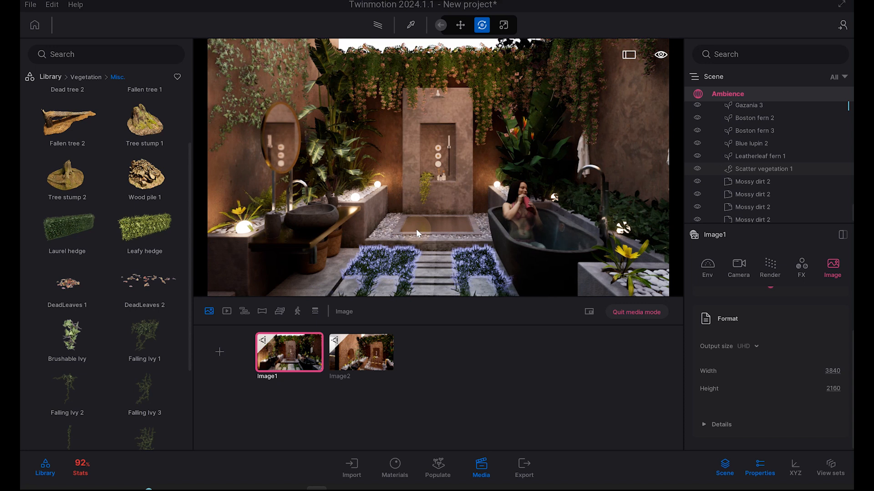
Shift the Laurel hedge beside the bathtub by about 0.08 m and return to the Image1 view.
left_click(631, 258)
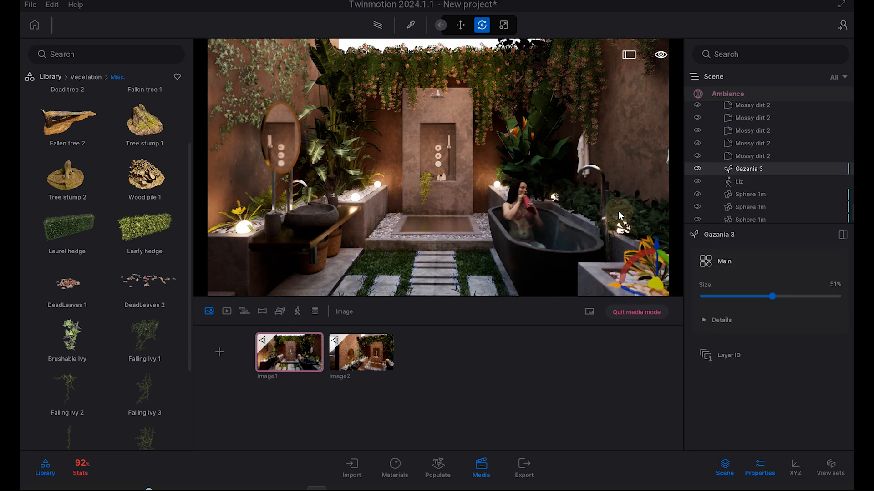
left_click(638, 224)
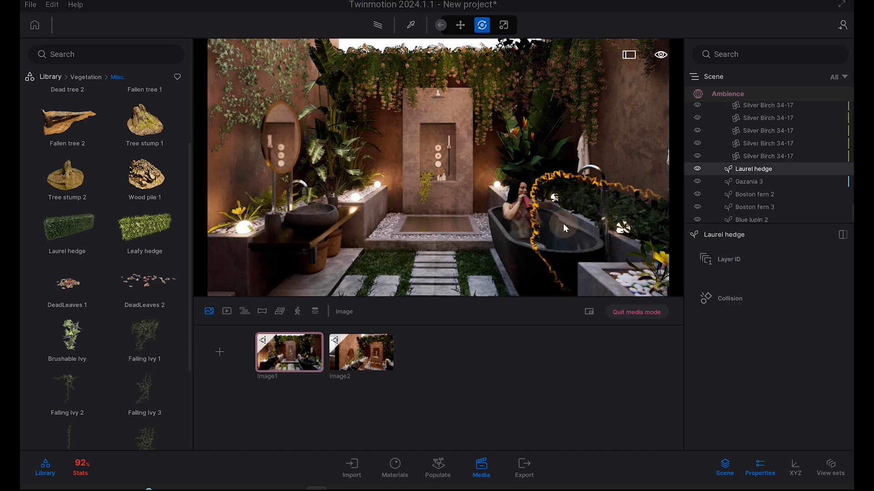
scroll(568, 253, "up", 3)
scroll(560, 268, "up", 2)
left_click_drag(554, 283, 559, 282)
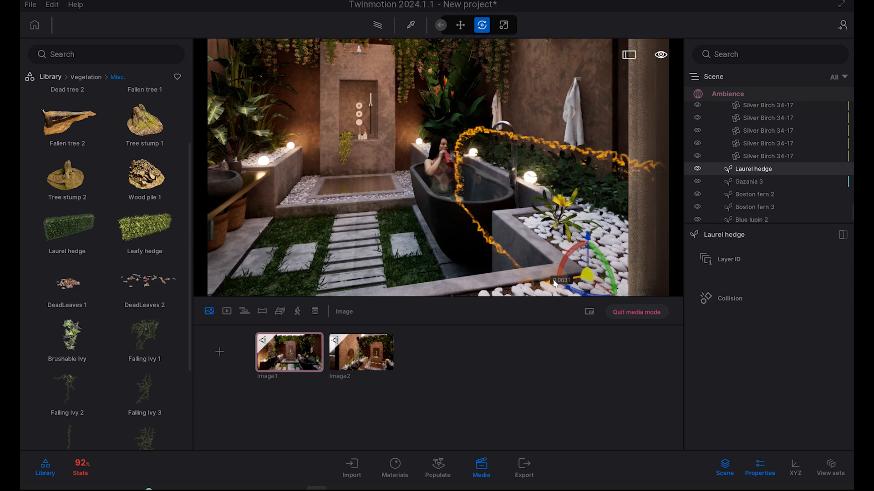
left_click(290, 357)
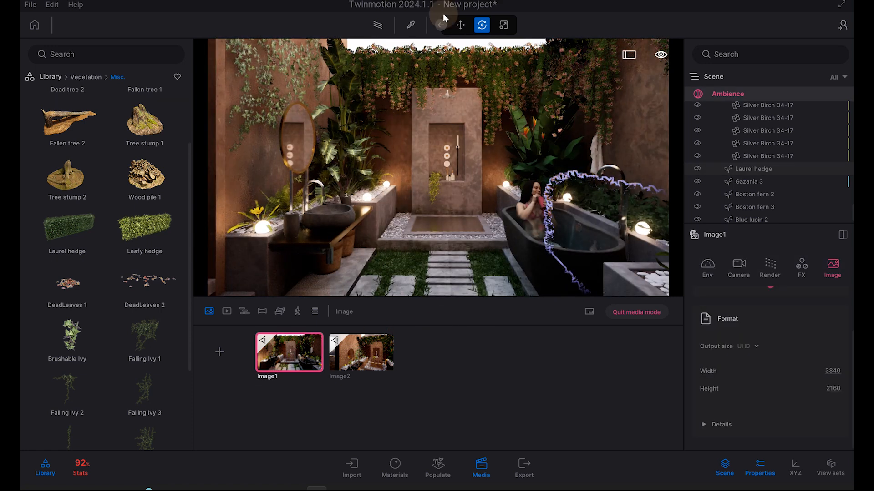
Set the navigation speed to Inspect speed 1 and fine-tune the Image1 camera framing with small shifts of the view.
left_click_drag(436, 76, 427, 86)
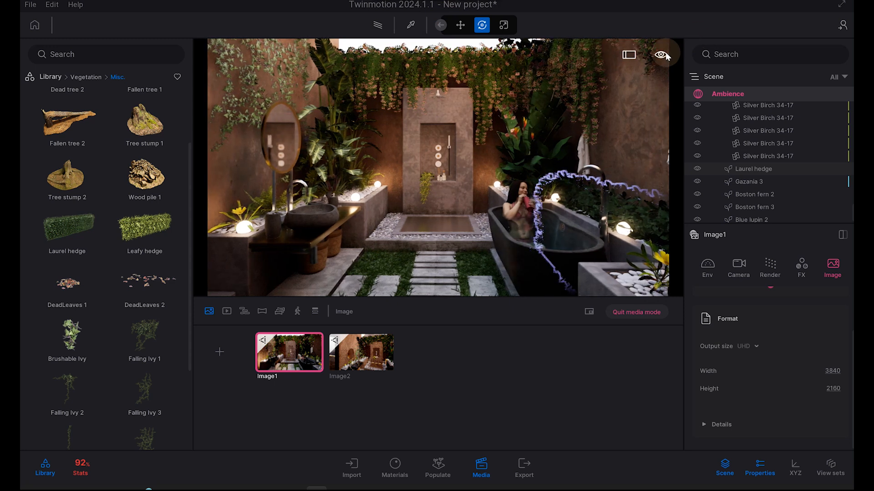
mouse_move(668, 238)
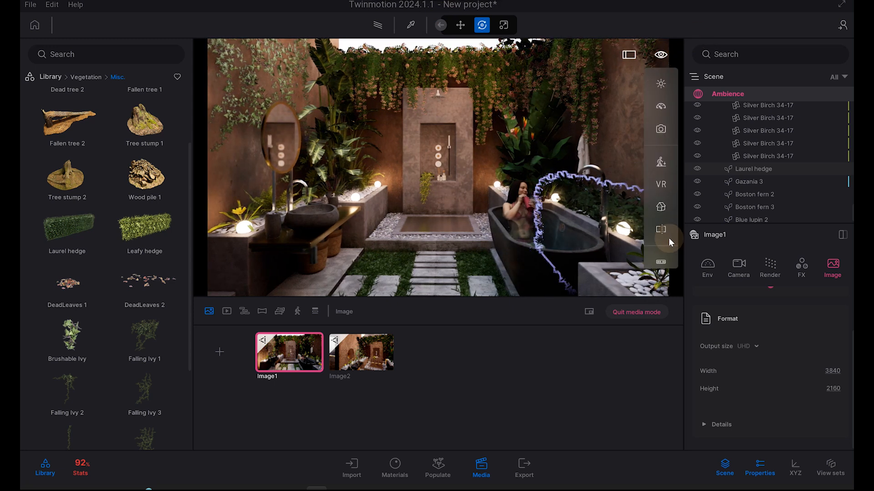
left_click(660, 165)
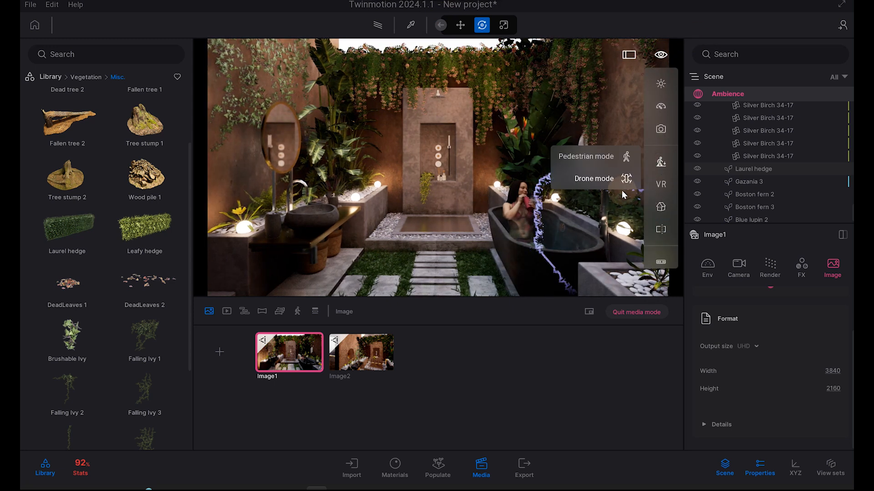
left_click(661, 106)
left_click(587, 212)
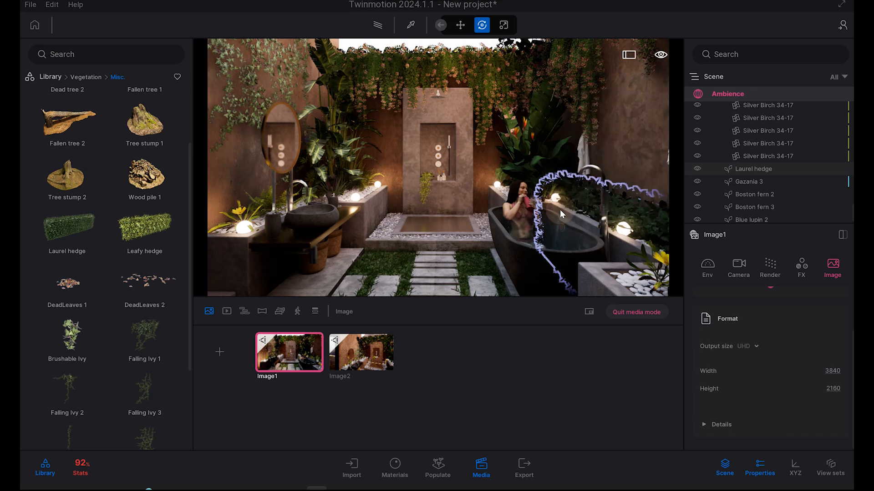
key("a")
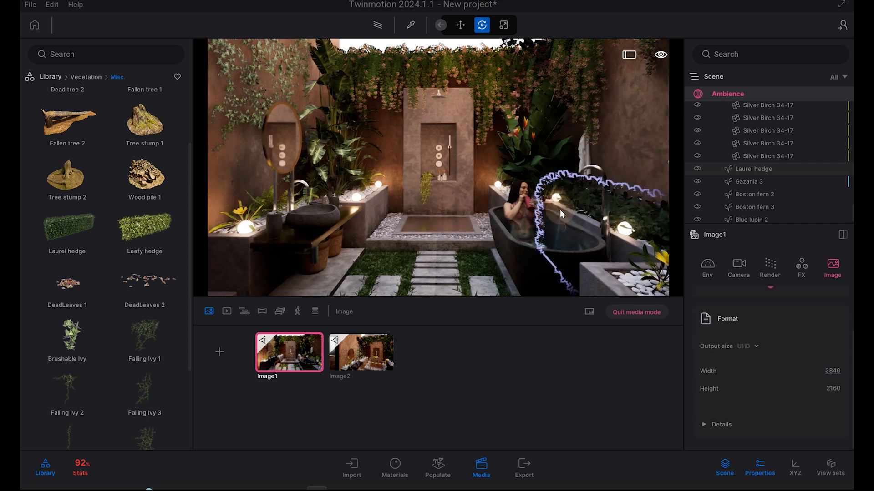
key("a")
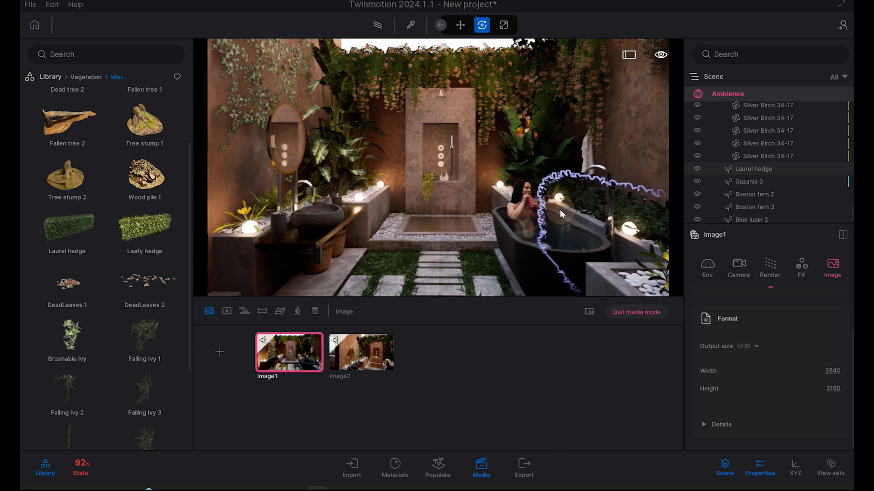
Select the Gazania 3 plant in the planter in front of the bathtub and refresh Image1 with the current camera view.
left_click(652, 251)
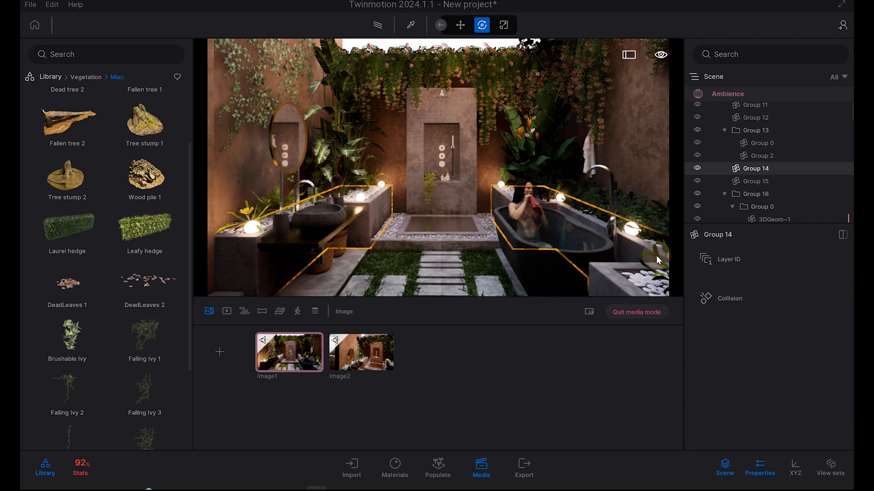
left_click(637, 288)
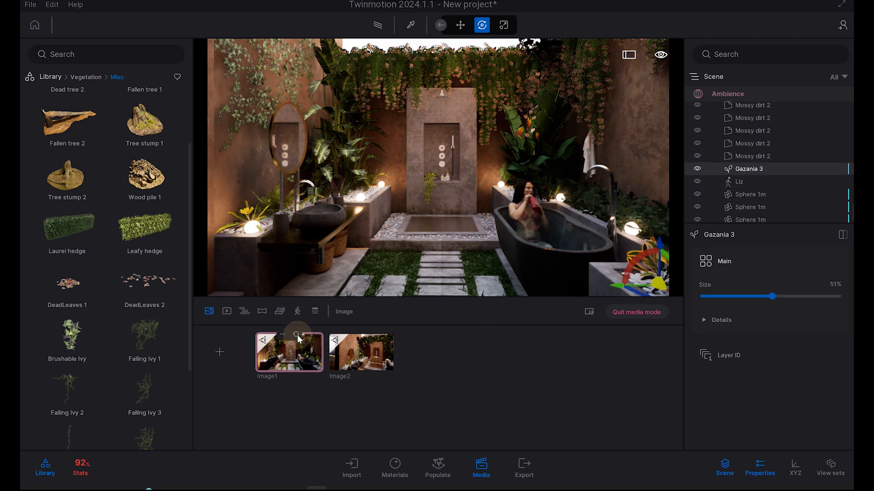
left_click(484, 334)
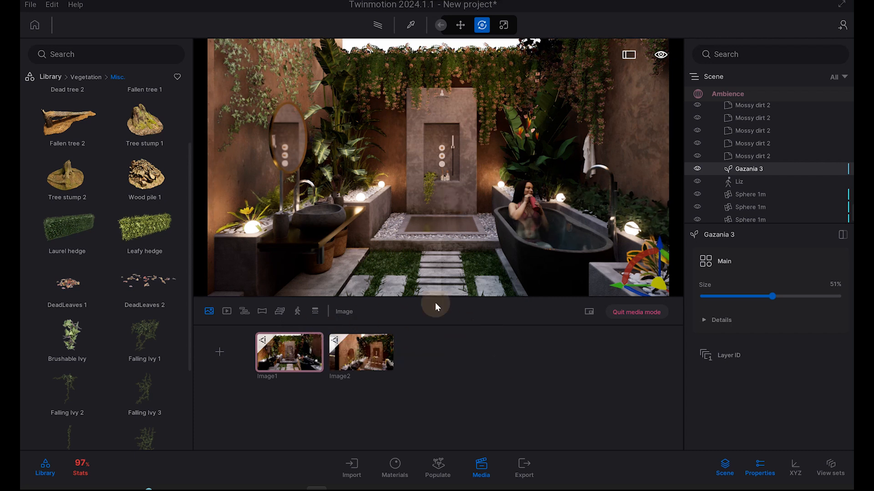
mouse_move(298, 339)
Choose Image1 as the only image for the local export.
left_click(524, 467)
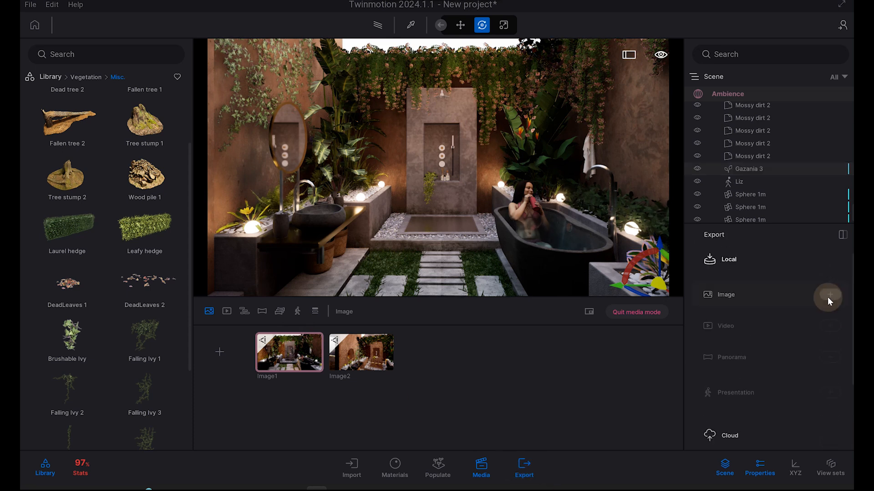
left_click(827, 296)
left_click(307, 257)
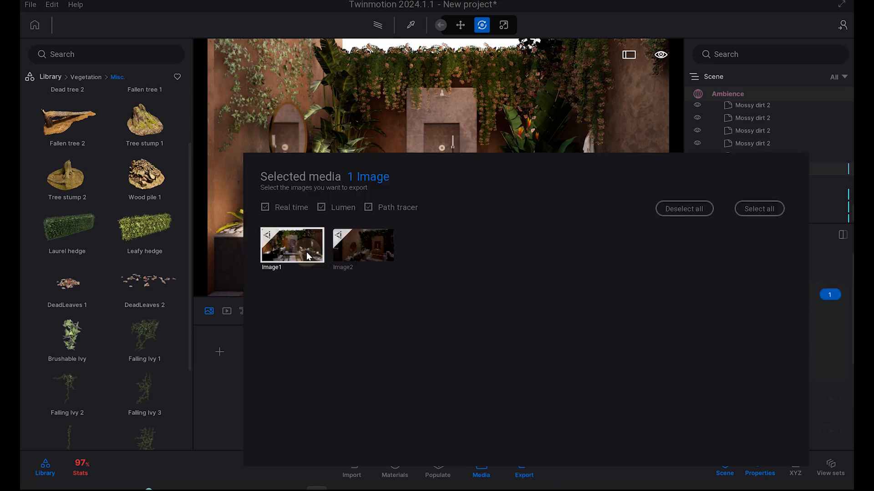
left_click(827, 298)
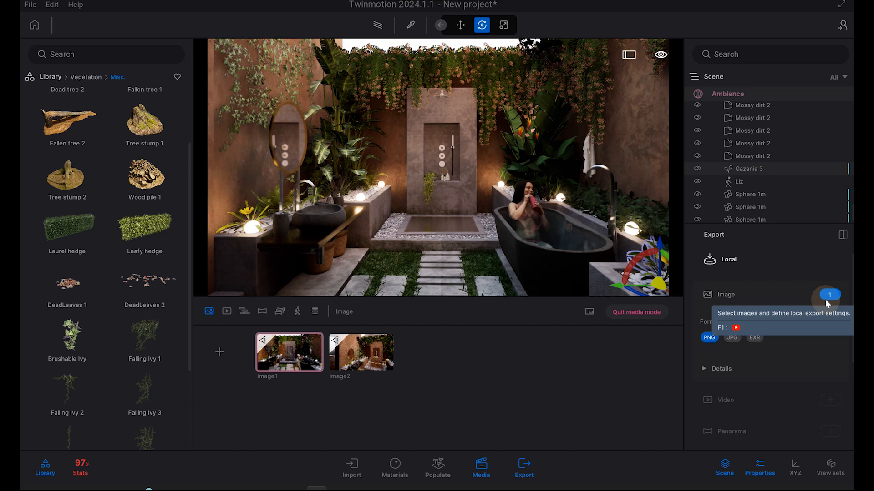
Set the desktop rendering quality to the High preset in the preferences.
left_click(54, 7)
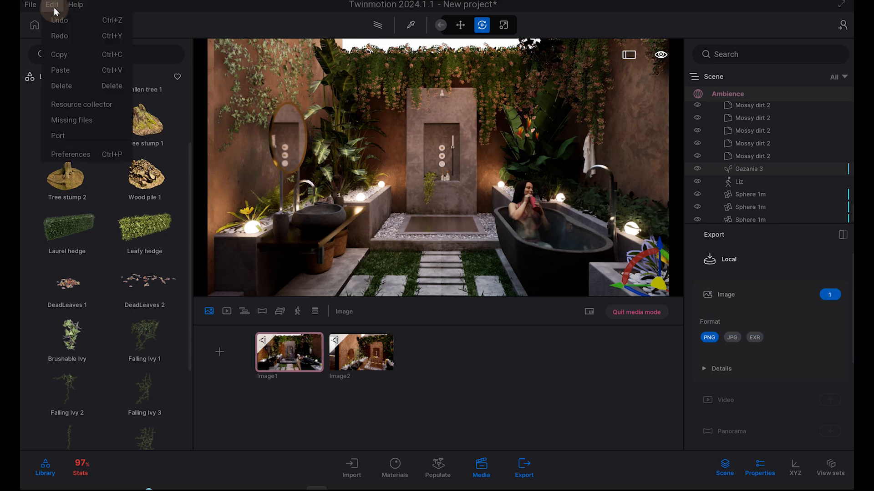
left_click(74, 154)
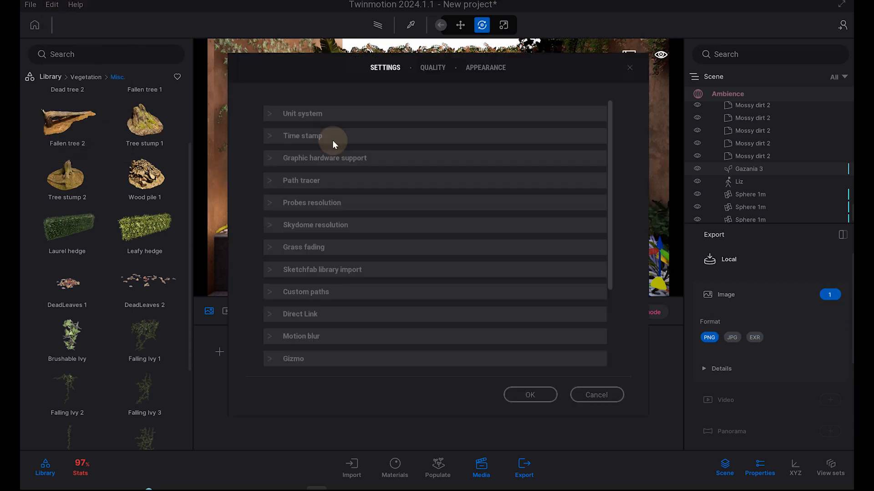
left_click(434, 68)
left_click(284, 237)
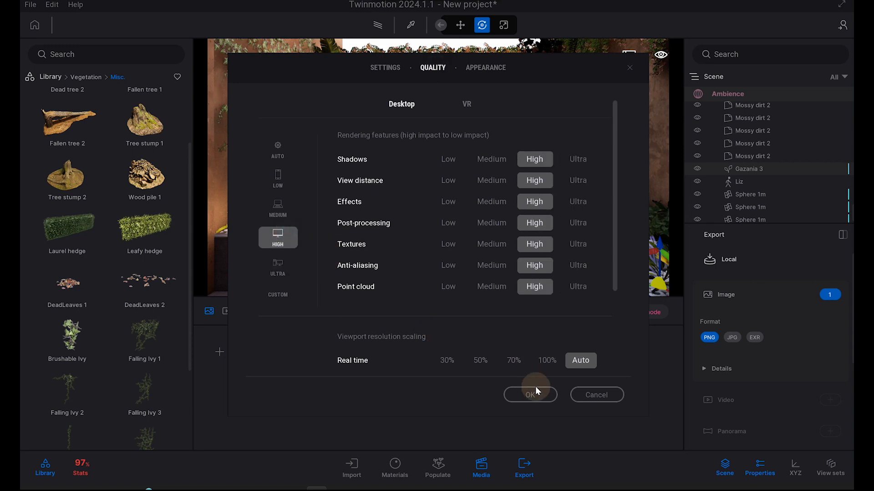
left_click(536, 392)
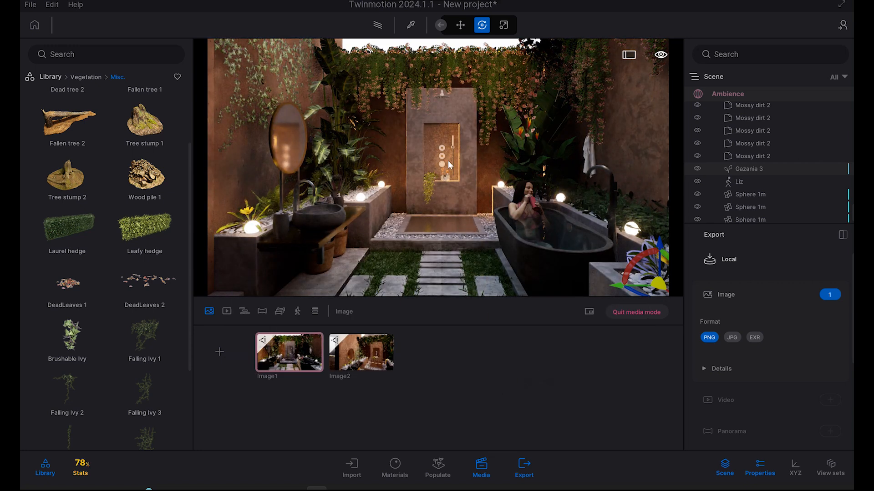
Apply the Brushed aluminium 01 metal material to the shower floor tray and return to the Image1 view.
right_click_drag(448, 160, 447, 168)
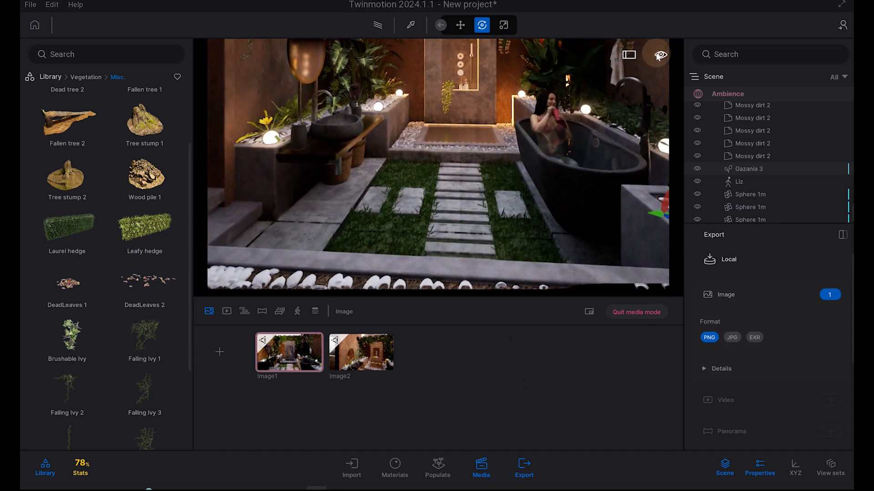
left_click(658, 56)
left_click(660, 106)
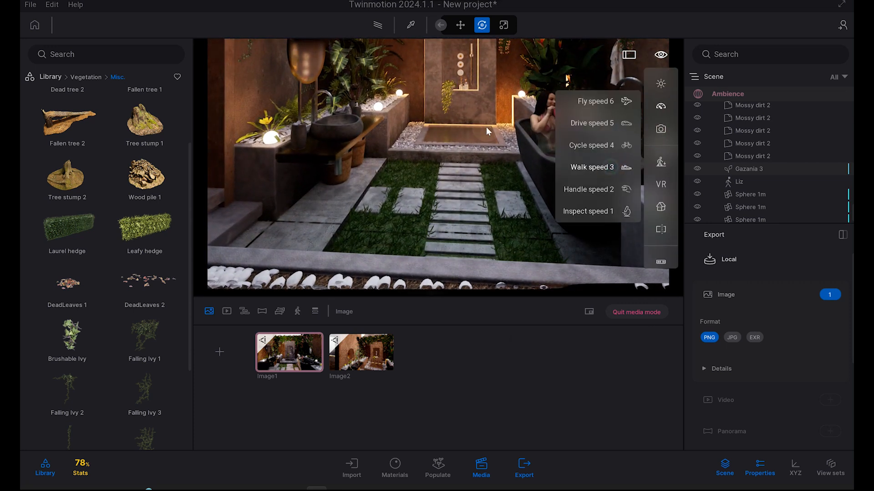
scroll(486, 127, "up", 10)
middle_click_drag(487, 131, 432, 87)
left_click(55, 77)
left_click(64, 98)
left_click(149, 120)
left_click_drag(68, 105, 427, 187)
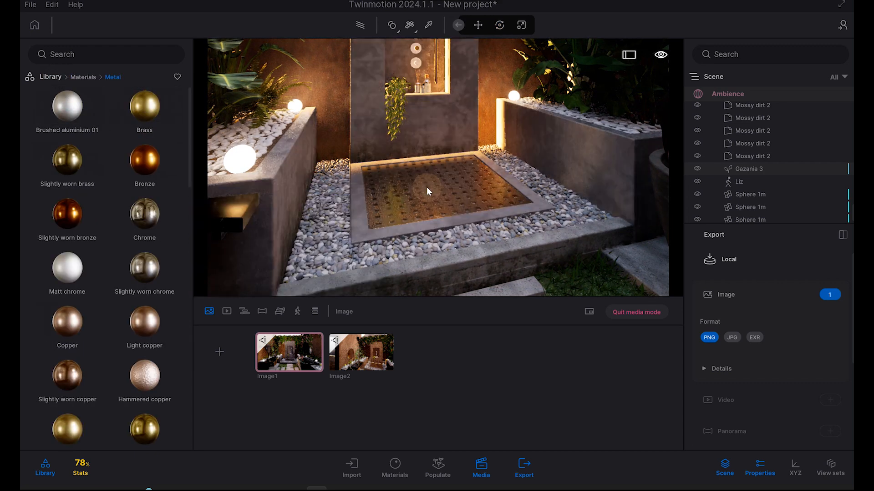
left_click(300, 360)
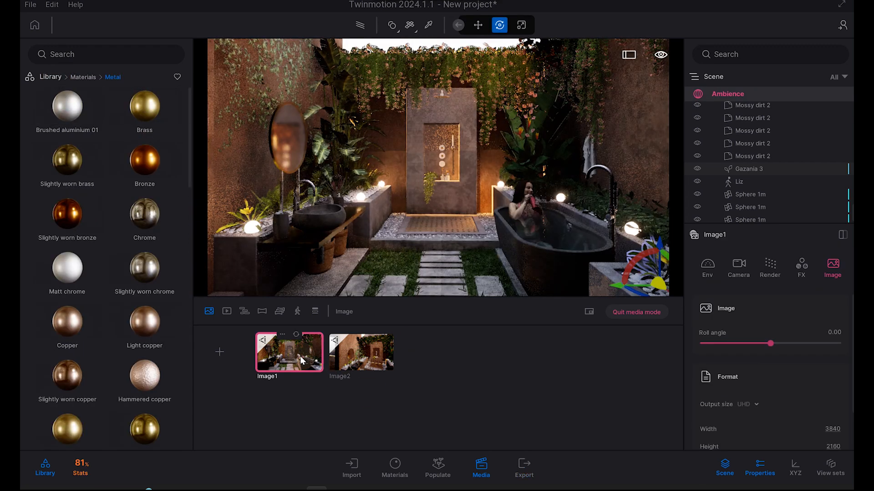
left_click(423, 268)
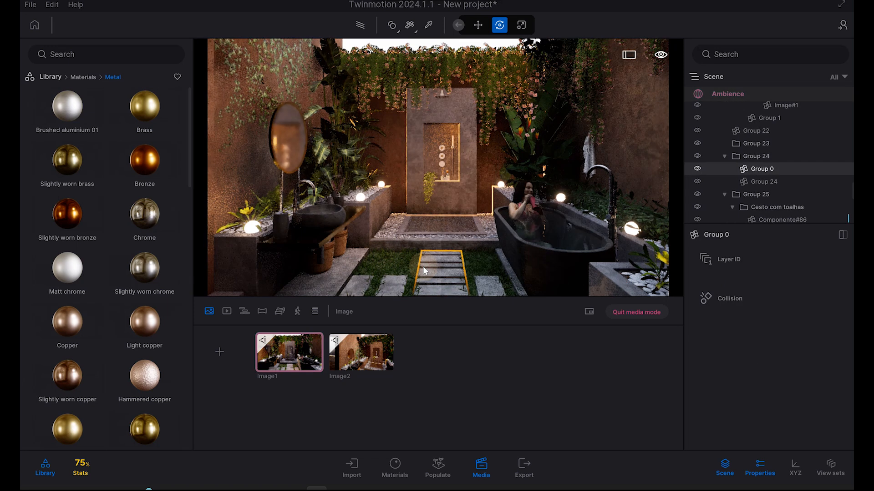
left_click(292, 367)
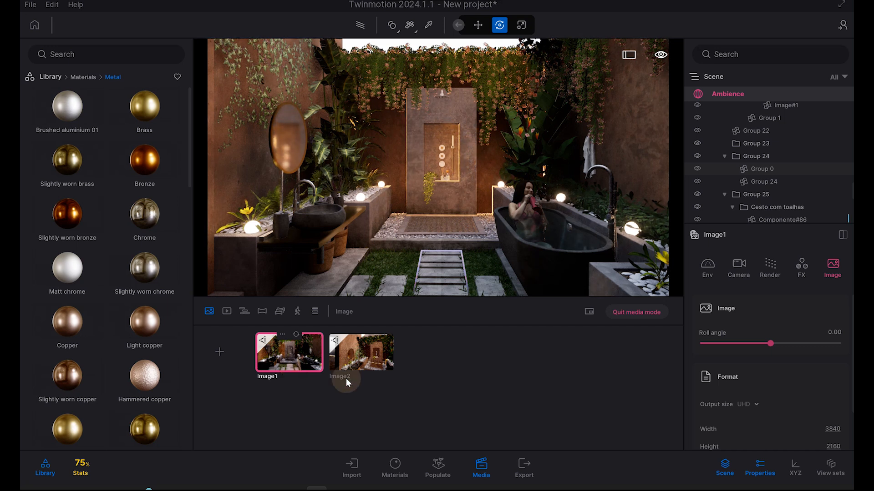
left_click(524, 466)
scroll(828, 350, "down", 5)
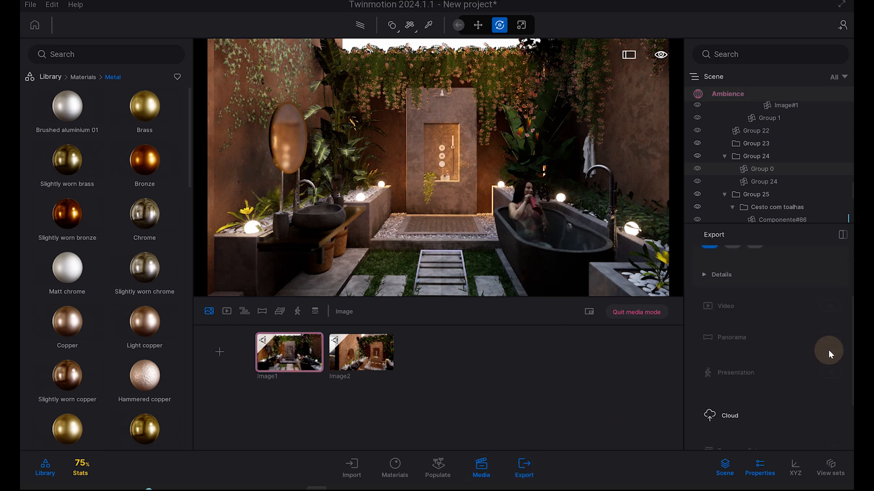
left_click(801, 432)
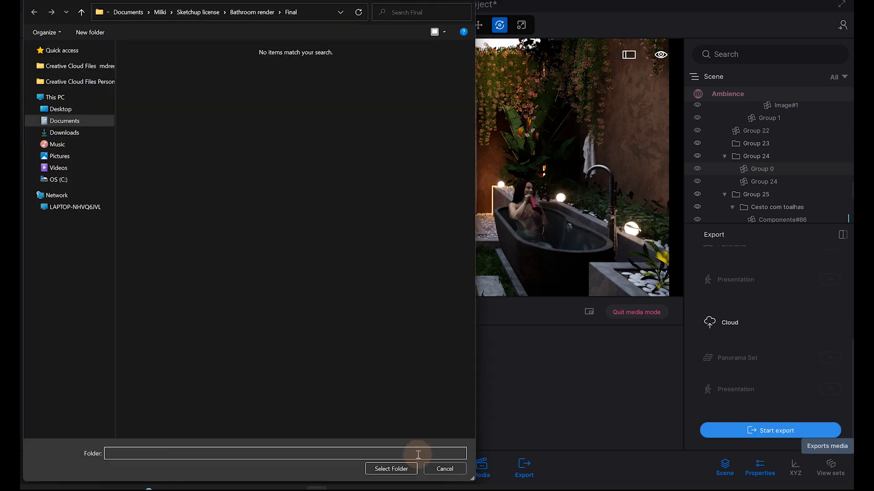
left_click(444, 470)
Review the detailed image export settings and the output size in Image1's format settings.
scroll(750, 357, "up", 5)
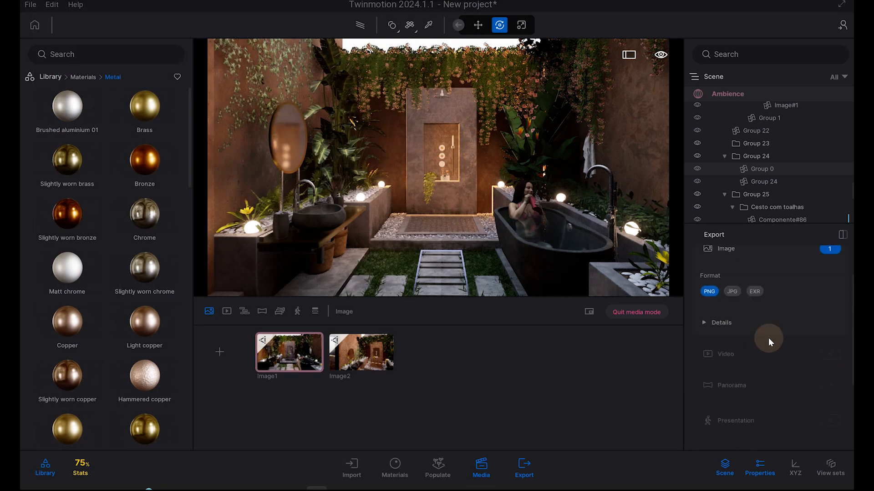
left_click(732, 377)
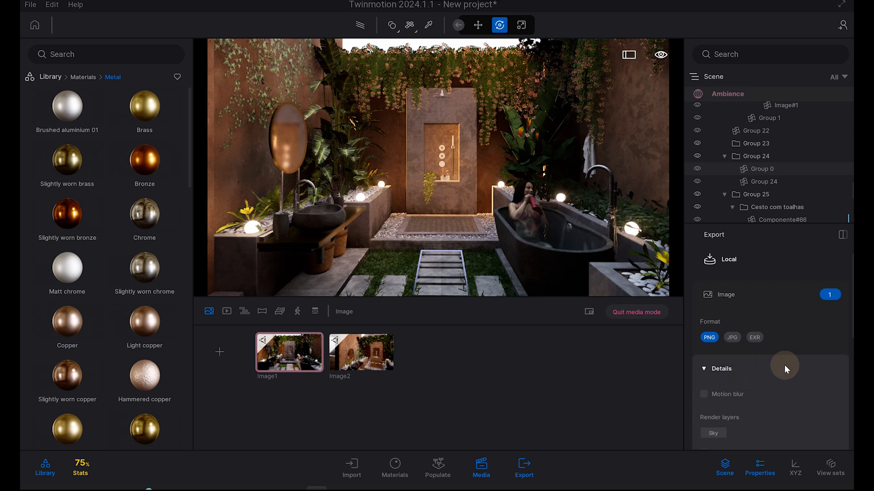
scroll(784, 365, "down", 2)
left_click(483, 469)
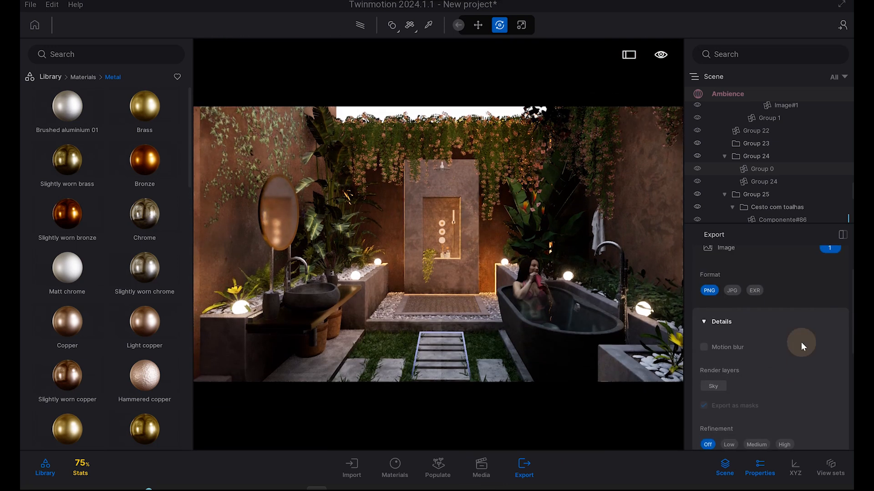
scroll(787, 364, "up", 2)
left_click(482, 467)
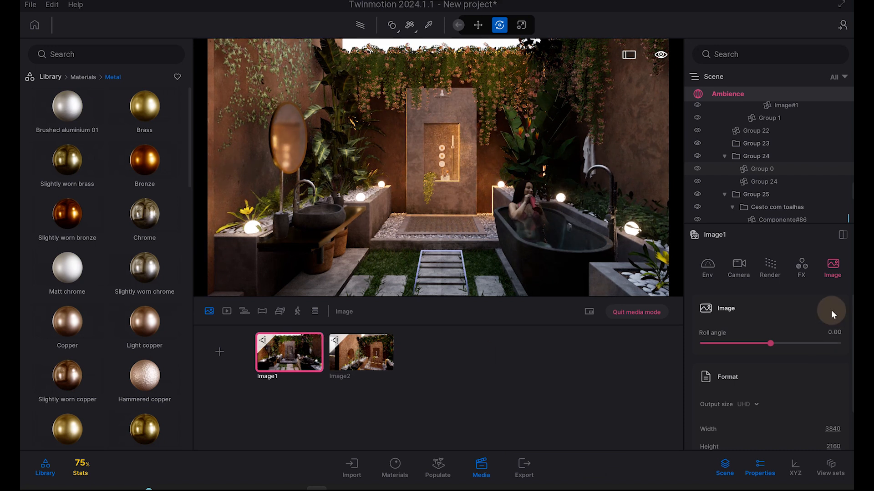
scroll(793, 289, "down", 1)
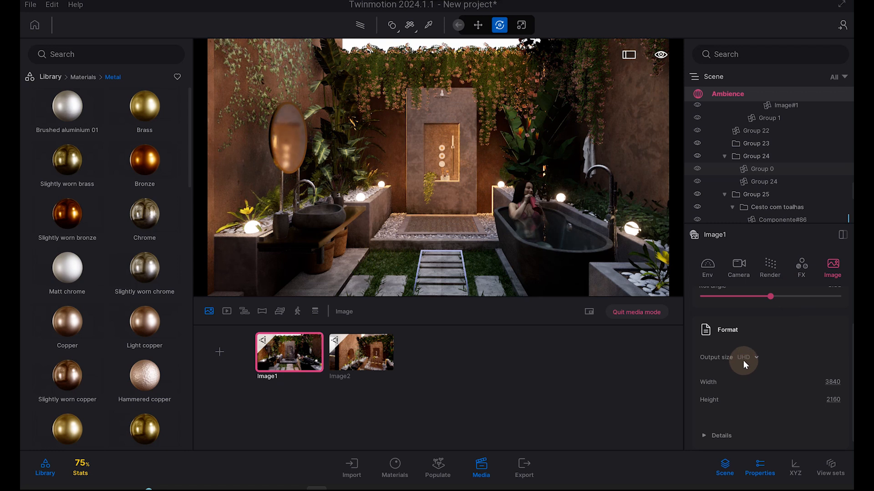
Export Image1 locally as a PNG into the Final folder.
left_click(525, 464)
scroll(785, 345, "down", 5)
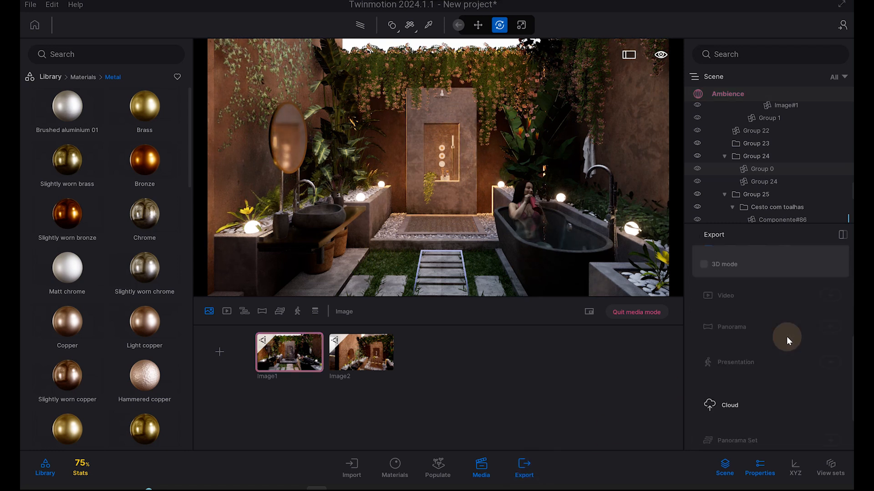
left_click(775, 436)
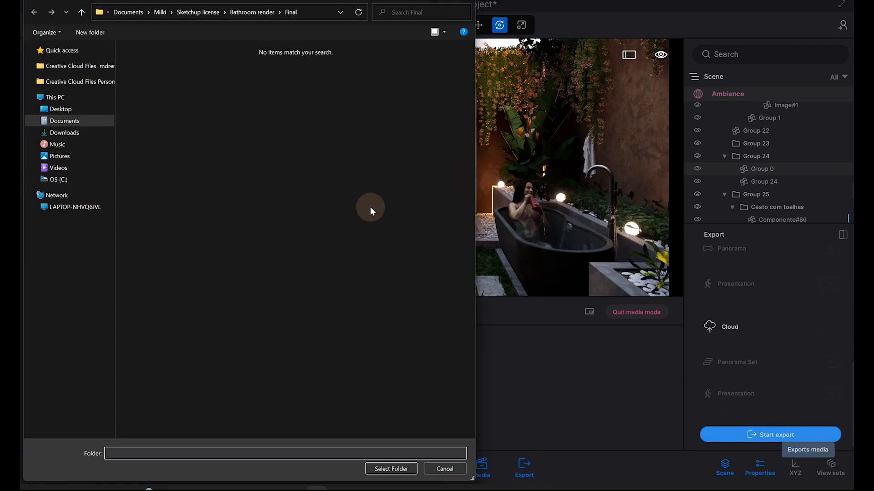
left_click(391, 469)
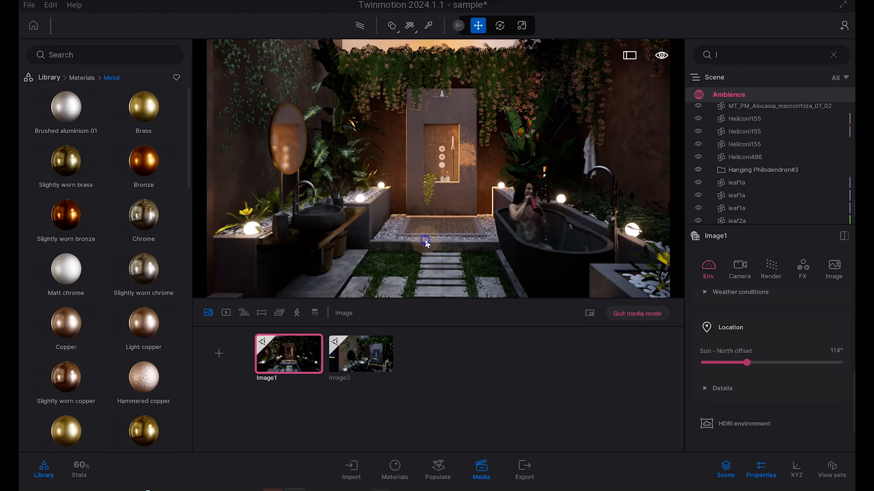
Apply the Tiles_E_120cm material from the user library to the shower wall.
scroll(467, 105, "up", 5)
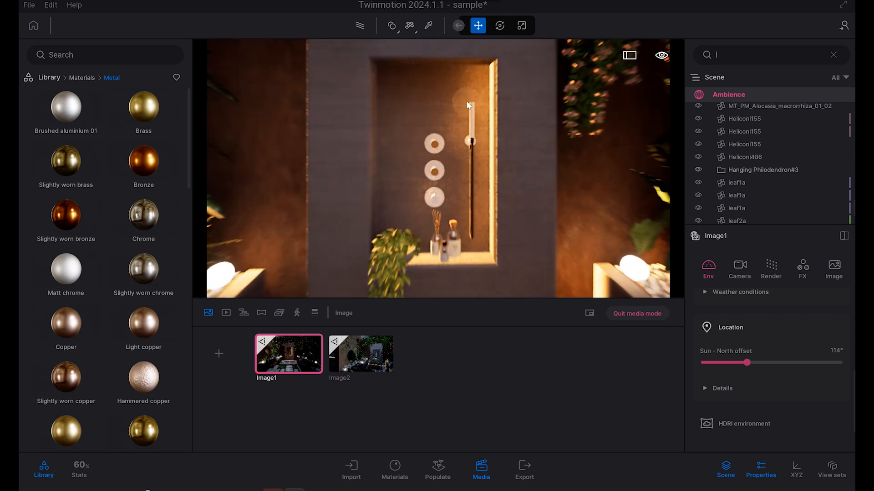
left_click(428, 25)
left_click(51, 78)
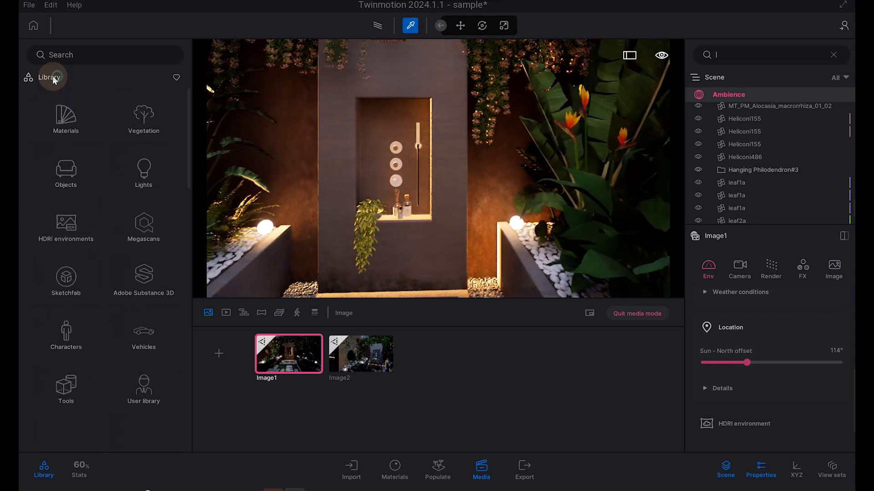
left_click(143, 386)
left_click_drag(81, 155, 345, 145)
scroll(777, 353, "up", 3)
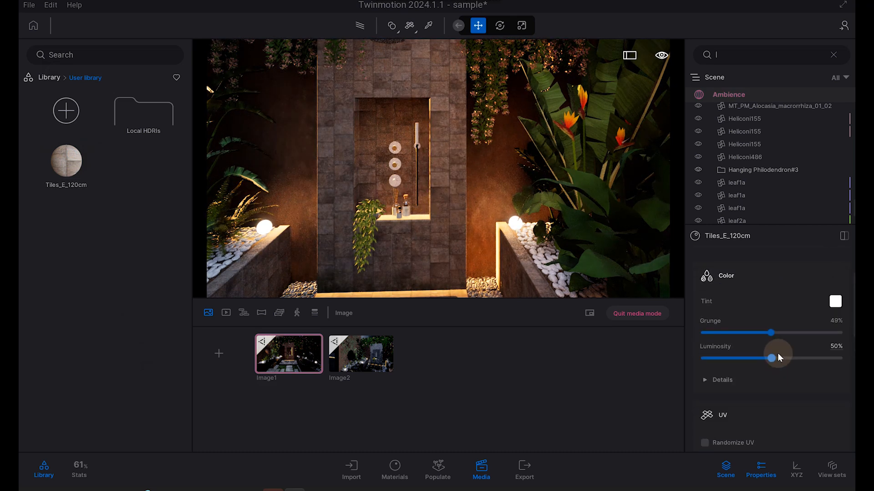
Set the shower wall's Tiles_E_120cm grunge to 24%, then return to Image1 and lower its framing slightly.
scroll(777, 353, "up", 2)
left_click_drag(772, 379, 736, 381)
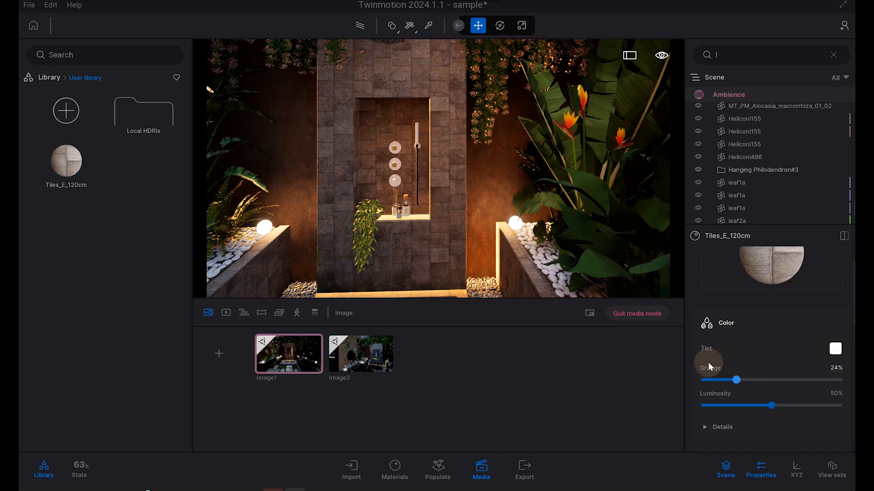
key("s")
right_click_drag(444, 195, 427, 203)
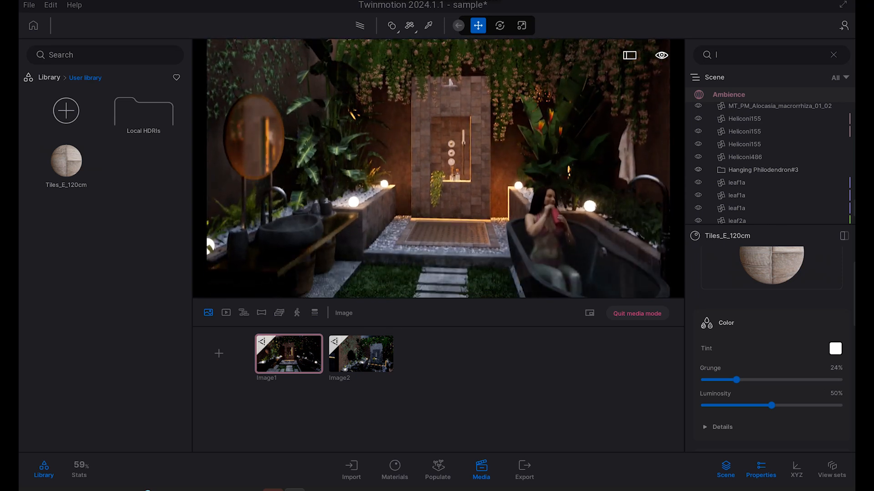
left_click(291, 357)
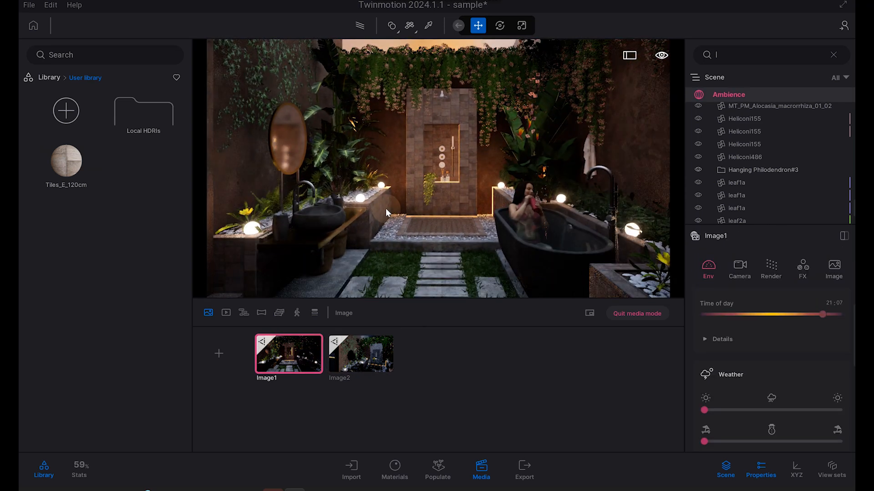
mouse_move(392, 213)
middle_mouse_down()
mouse_move(393, 222)
mouse_move(394, 207)
middle_mouse_up()
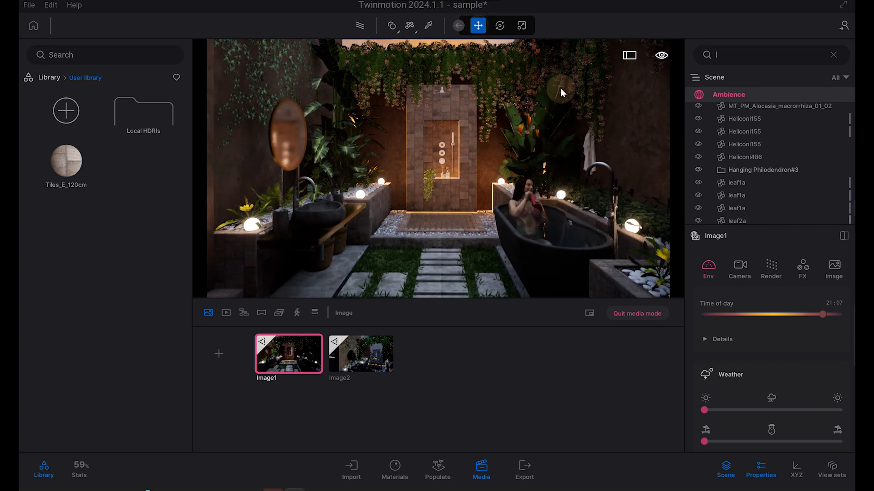
Delete the hanging foliage group at the end of the towel wall and update Image1 from its saved view.
left_click(534, 81)
right_click_drag(445, 119, 458, 117)
key("w")
left_click(452, 123)
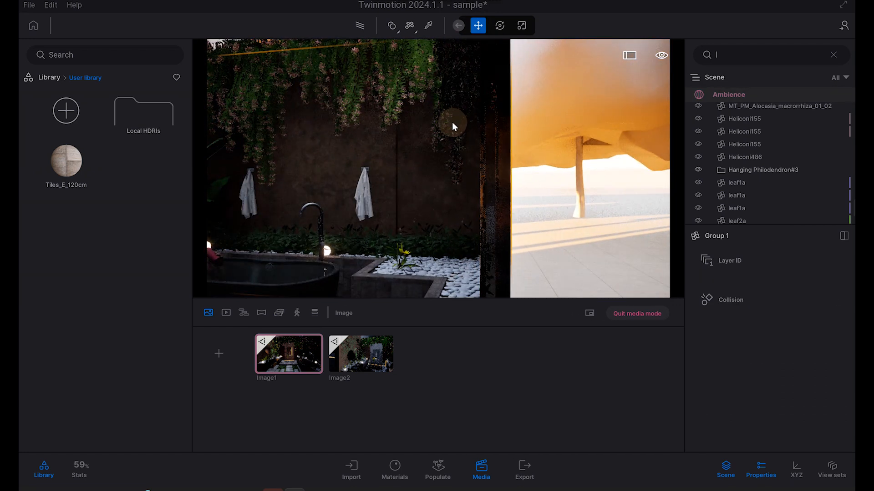
left_click(446, 125)
key("Delete")
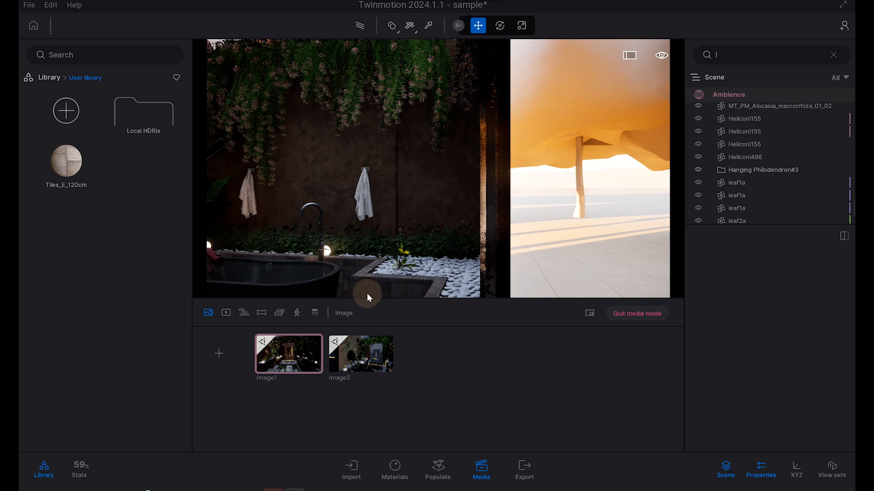
left_click(288, 354)
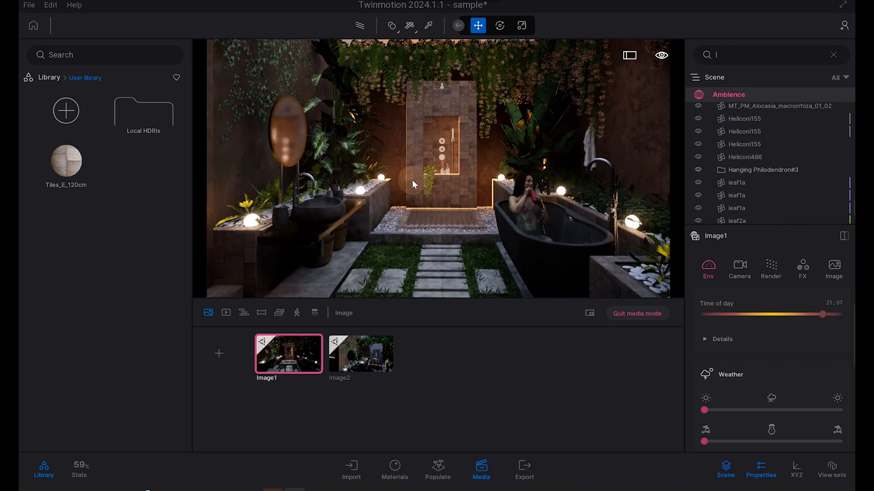
left_click(296, 340)
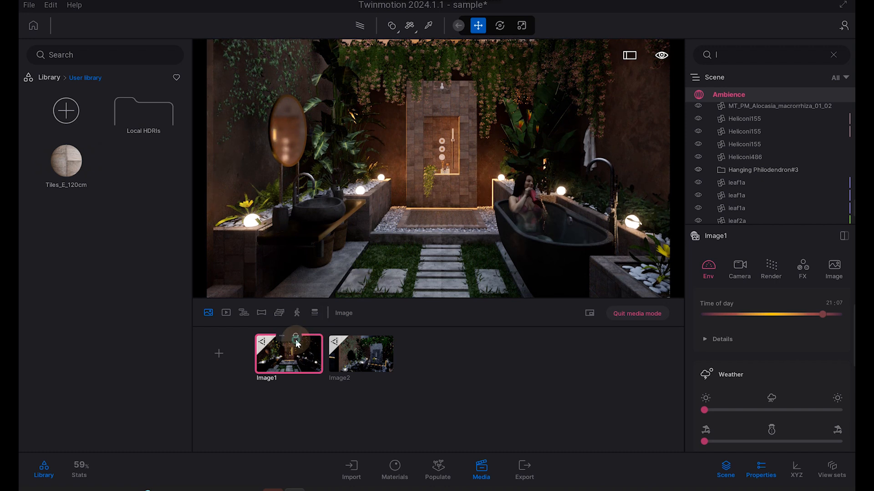
Try the man-made ground material Asphalt 7 on the planter beside the bathtub and update Image1.
left_click(50, 78)
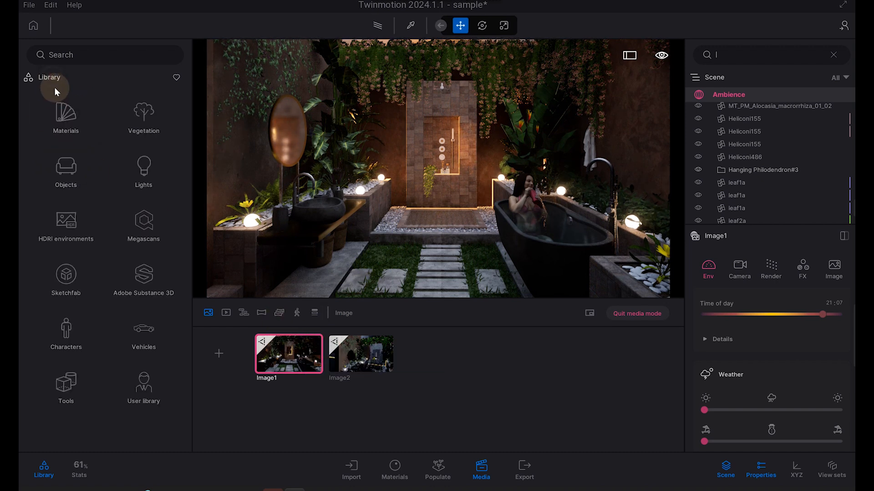
left_click(65, 110)
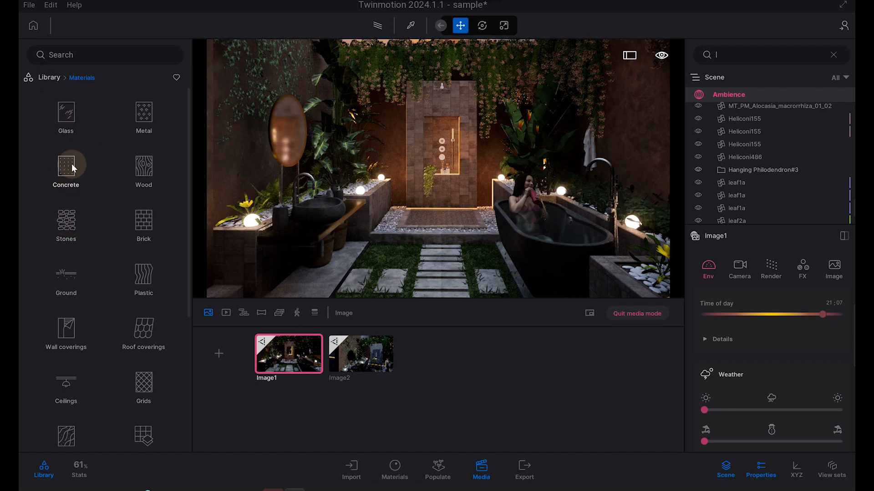
left_click(67, 274)
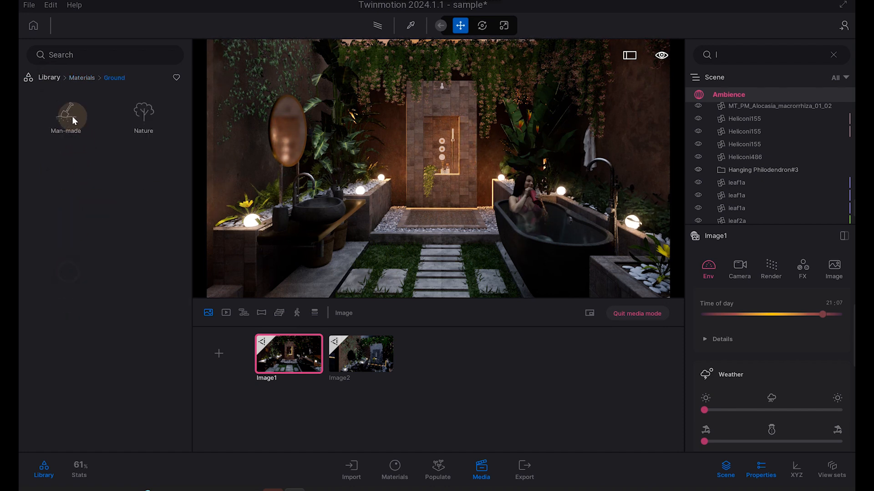
left_click(73, 119)
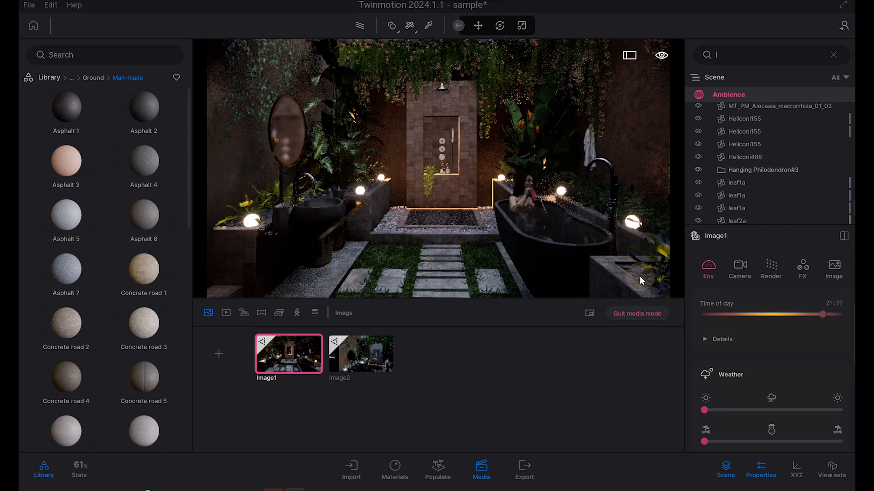
left_click(639, 276)
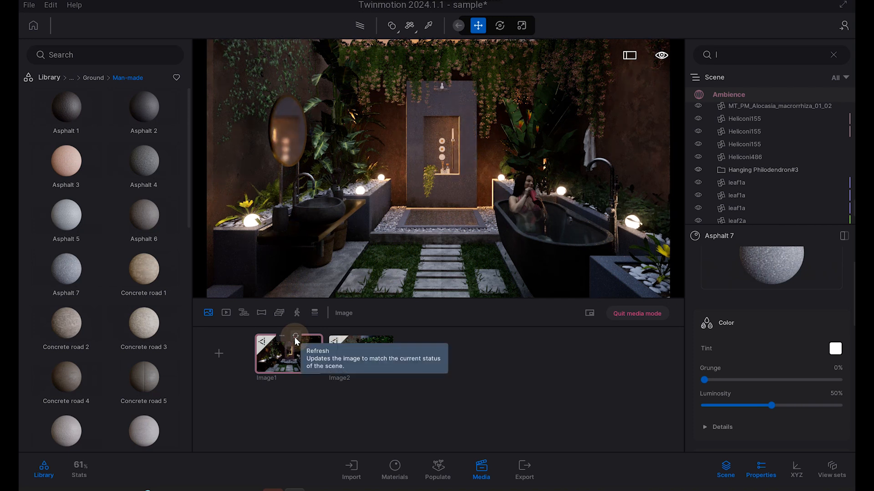
left_click(296, 338)
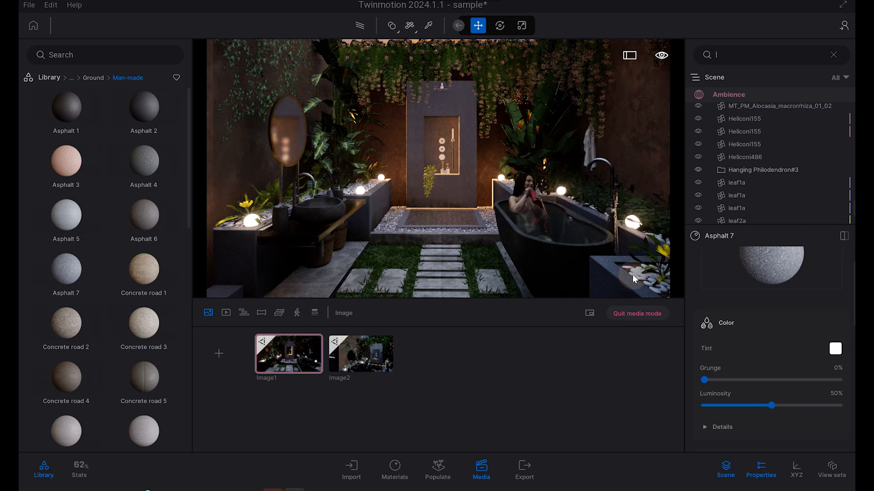
Reapply the Tiles_E_120cm material from the user library to the shower wall.
left_click(48, 77)
left_click(137, 379)
left_click_drag(63, 175, 428, 136)
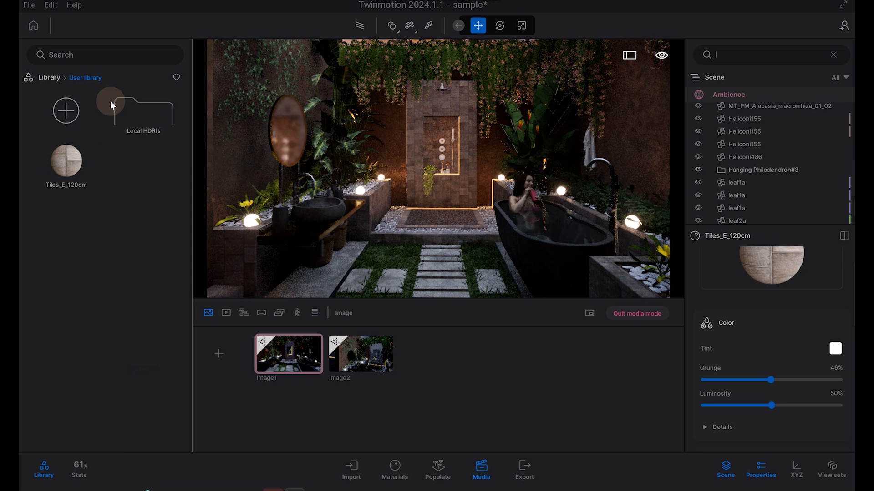
Apply the man-made ground material Asphalt 5 to the white pebbles in the bathtub planter and return to Image1.
left_click(50, 81)
left_click(68, 119)
right_click_drag(319, 177, 349, 161)
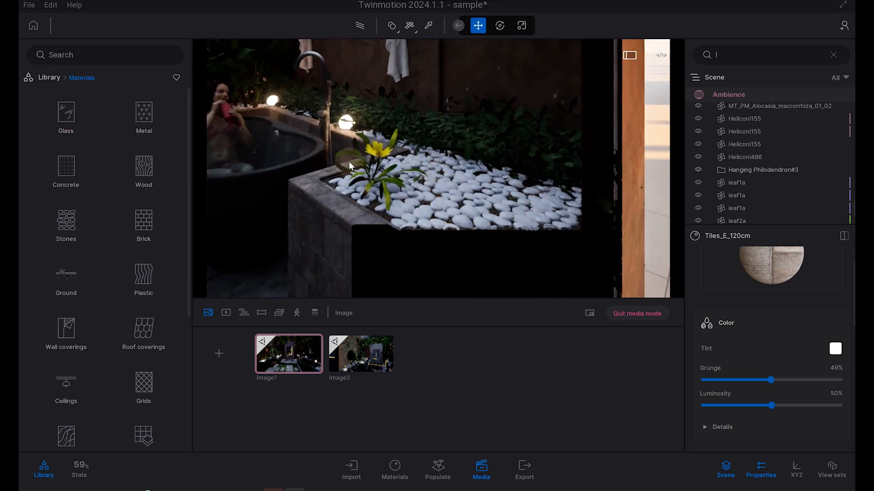
left_click(64, 278)
left_click(72, 120)
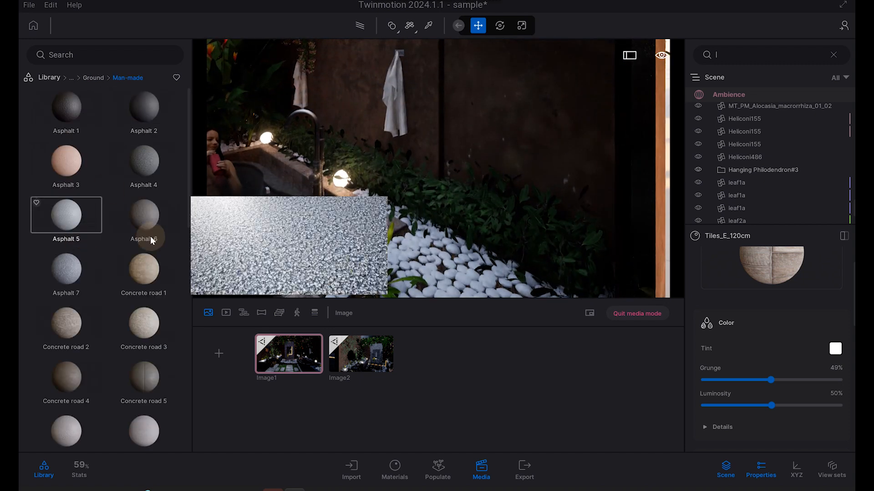
left_click_drag(65, 225, 398, 261)
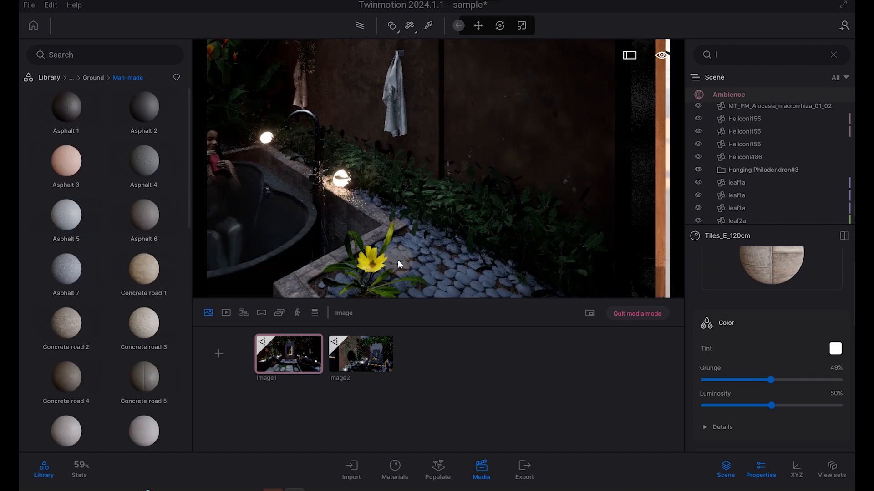
left_click(295, 367)
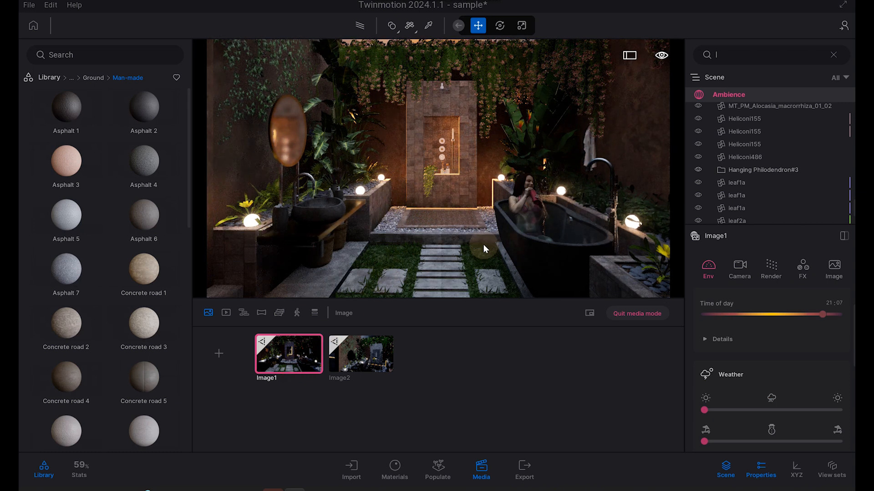
left_click(667, 253)
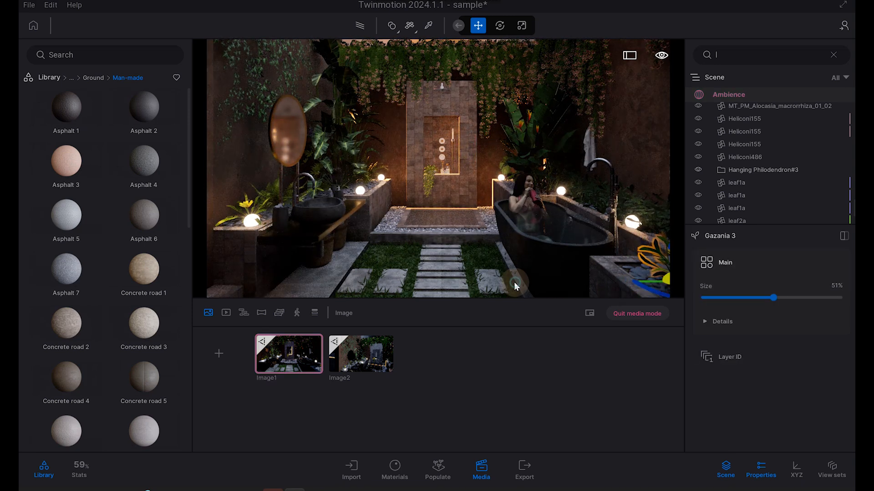
left_click(406, 262)
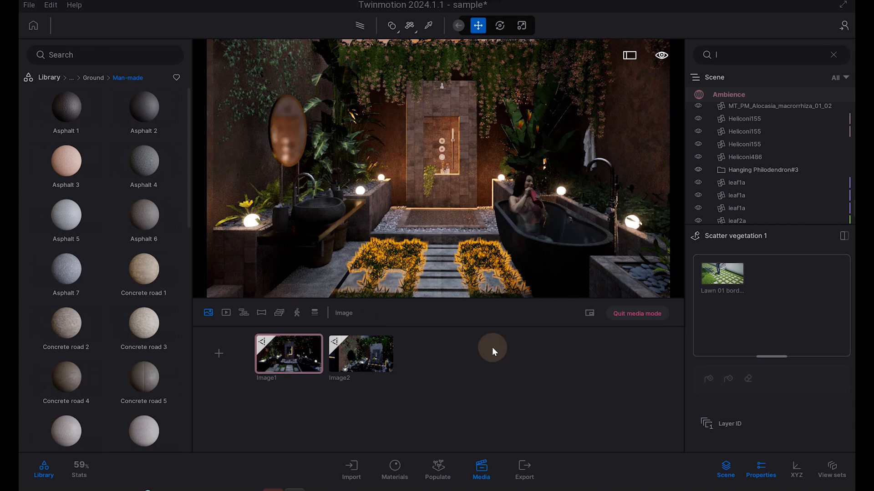
Review the local export selection for Image1 and its environment settings.
left_click(294, 361)
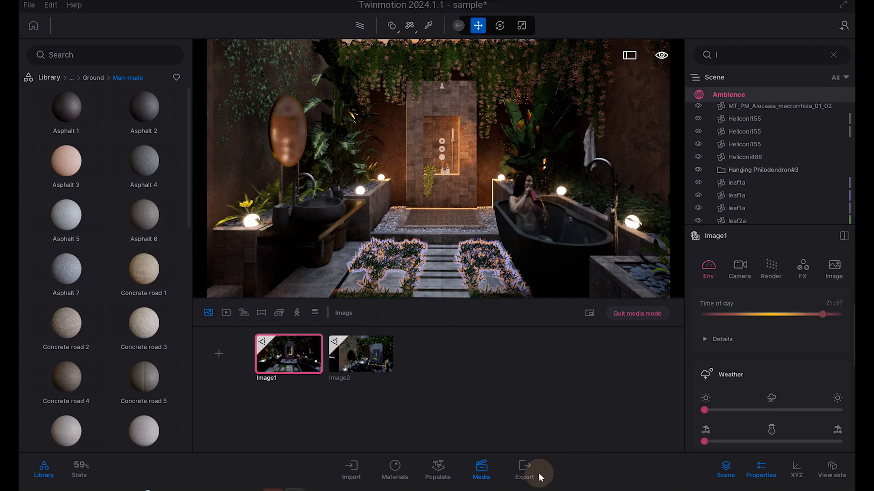
left_click(526, 469)
scroll(795, 330, "up", 1)
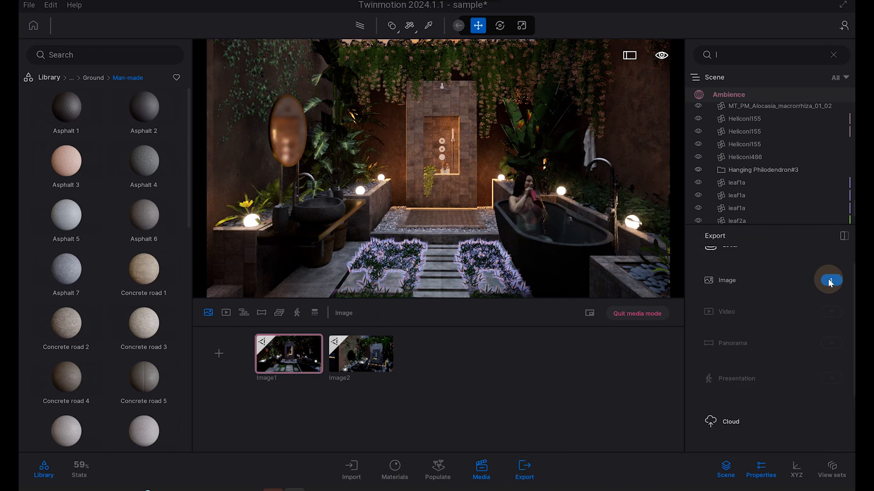
scroll(821, 302, "down", 6)
scroll(820, 302, "up", 7)
left_click(820, 298)
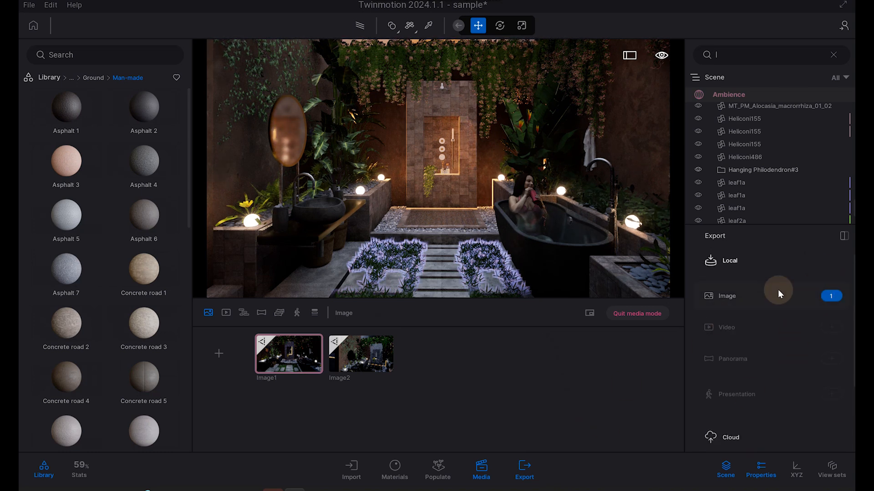
left_click(481, 468)
left_click(481, 469)
scroll(793, 338, "down", 2)
scroll(793, 338, "down", 6)
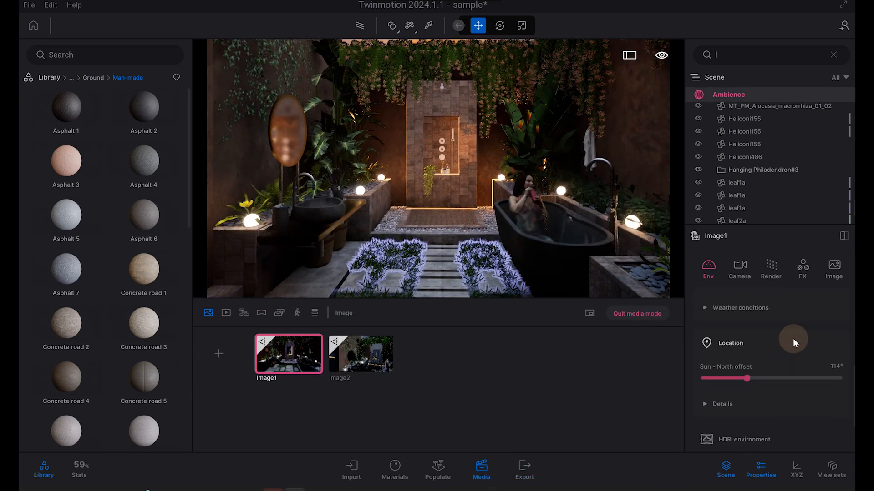
Start the local export of Image1.
left_click(528, 469)
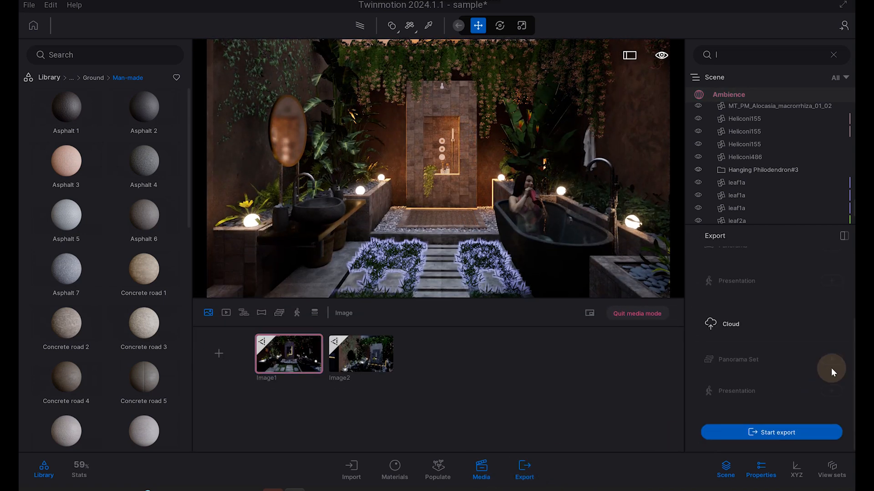
left_click(771, 432)
left_click(394, 470)
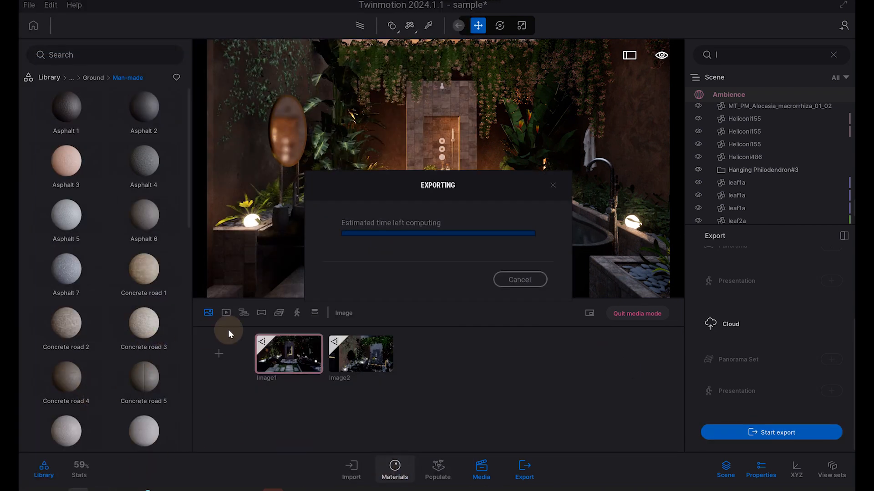